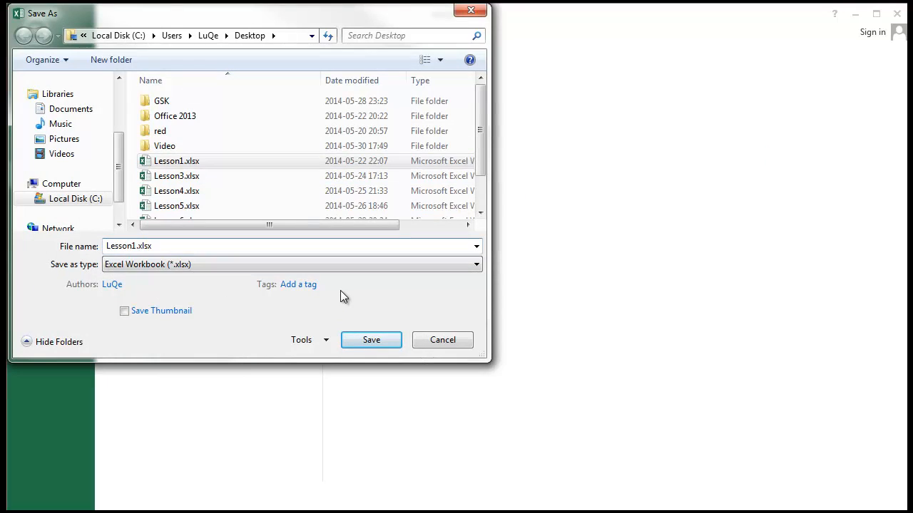
Step: Save the workbook to the Desktop as Lesson10.xlsx
{"action": "type", "text": "0"}
{"action": "key", "text": "Return"}
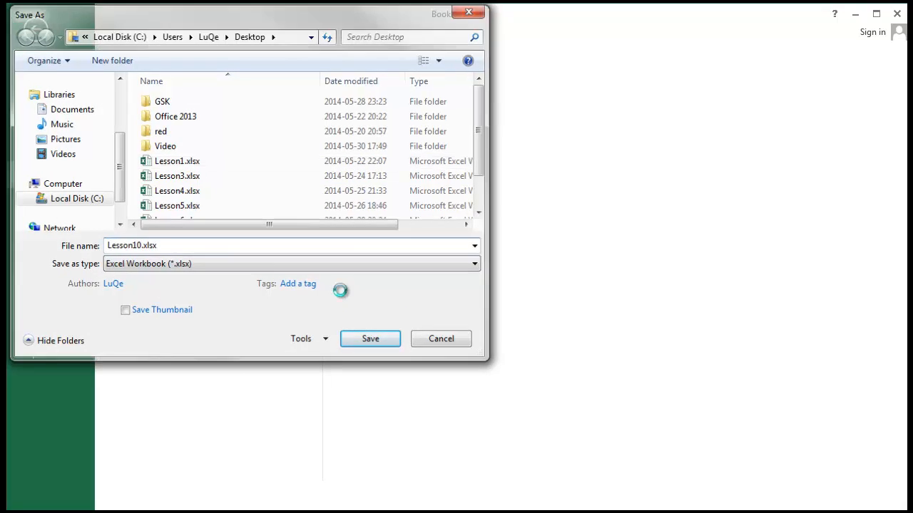
Step: Enter the value 1 in cell A1 and the value 2 in cell B1
{"action": "left_click", "coordinate": [313, 176]}
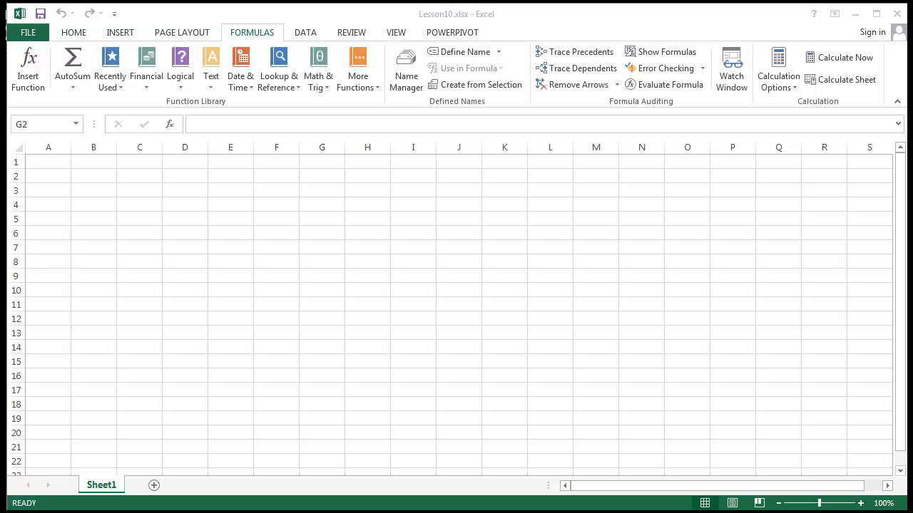
{"action": "double_click", "coordinate": [45, 166]}
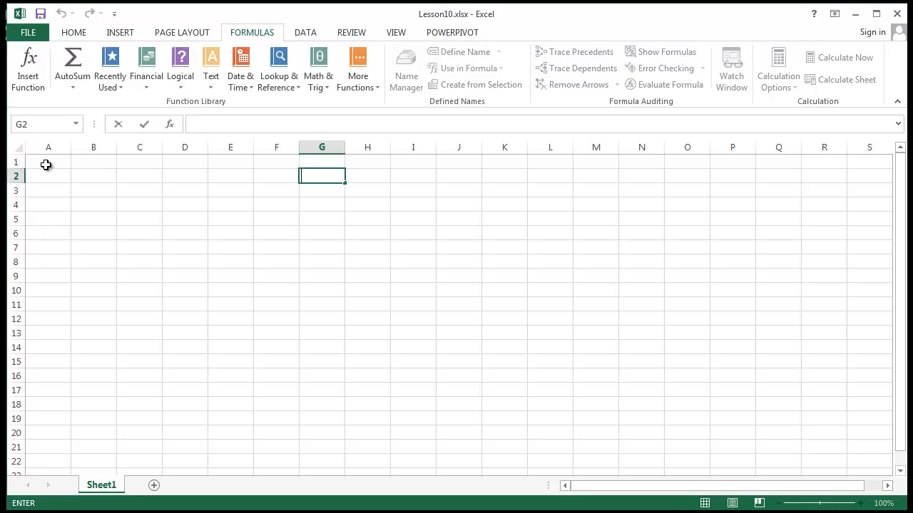
{"action": "left_click", "coordinate": [48, 163]}
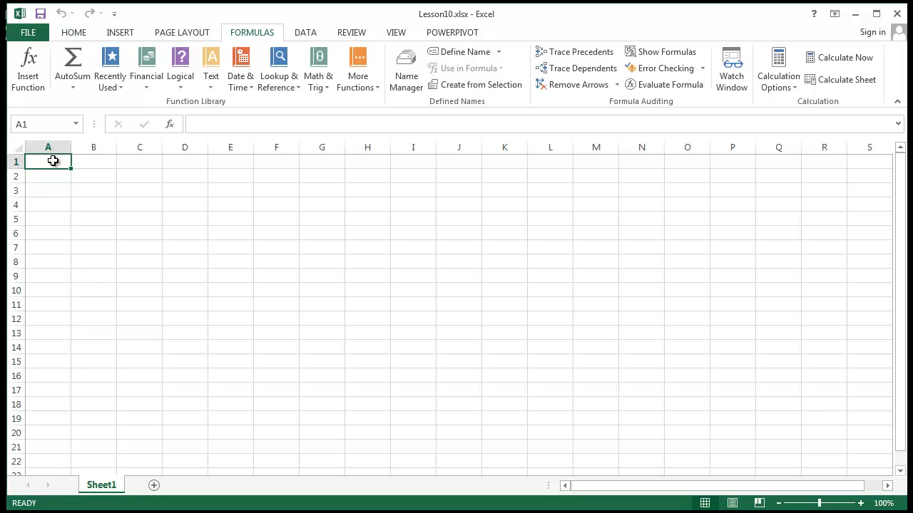
{"action": "left_click", "coordinate": [96, 163]}
{"action": "left_click", "coordinate": [61, 161]}
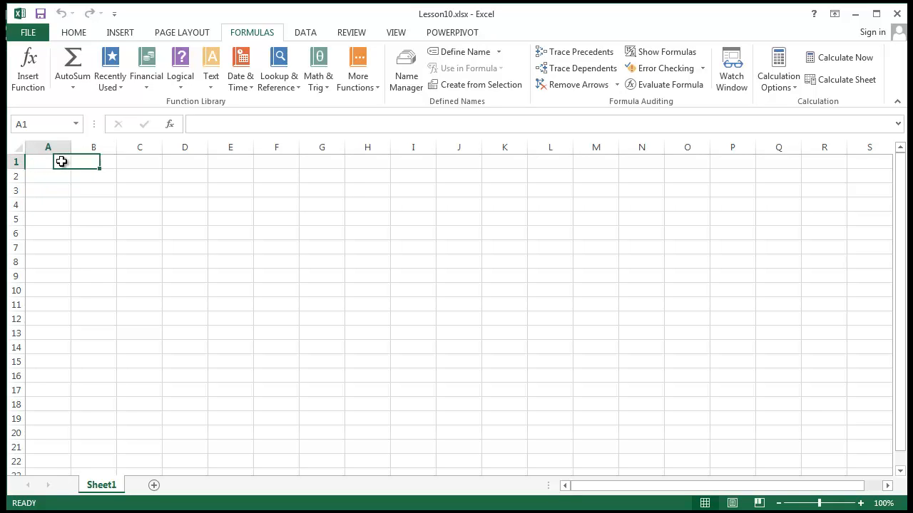
{"action": "type", "text": "1"}
{"action": "left_click", "coordinate": [69, 201]}
{"action": "left_click", "coordinate": [90, 161]}
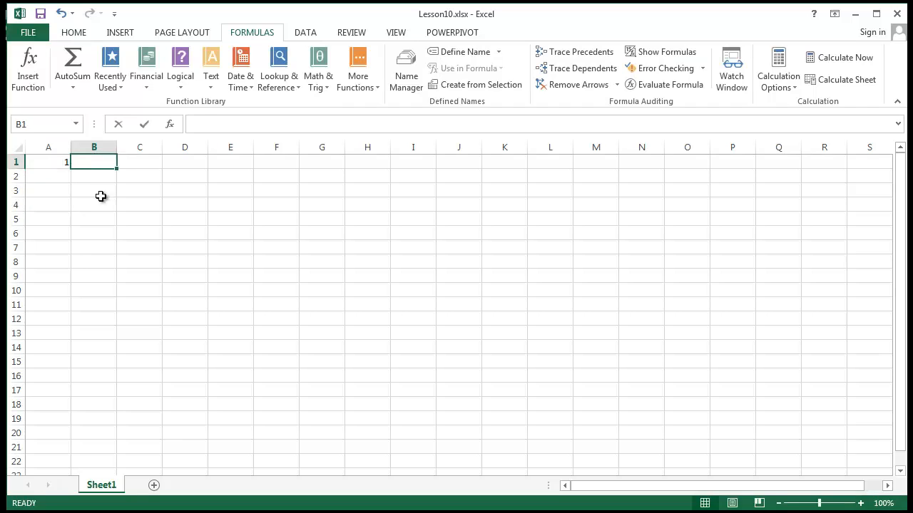
{"action": "type", "text": "2"}
{"action": "left_click", "coordinate": [93, 205]}
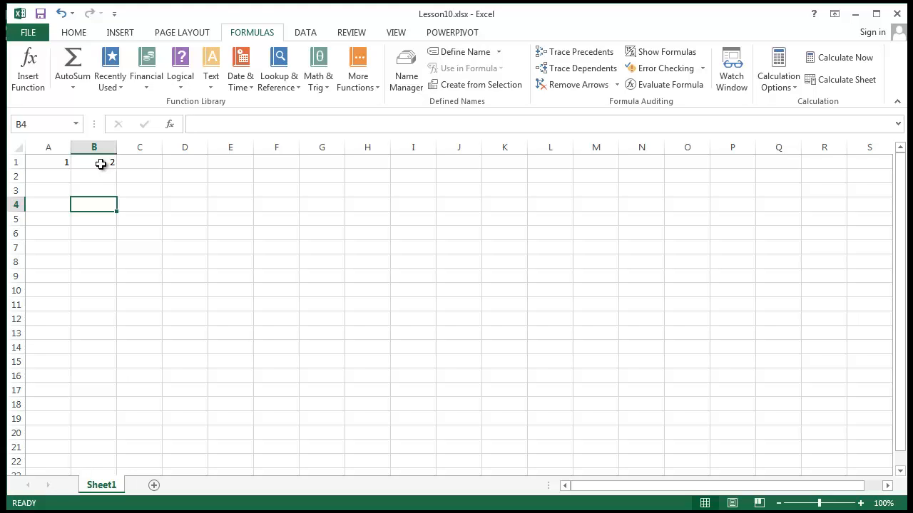
Step: Enter the label IF in cell A6
{"action": "left_click", "coordinate": [137, 244]}
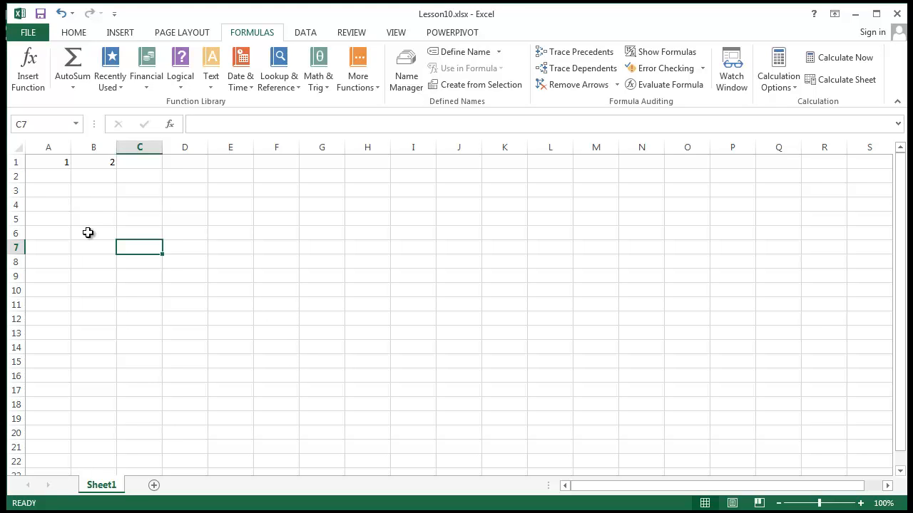
{"action": "left_click", "coordinate": [212, 256]}
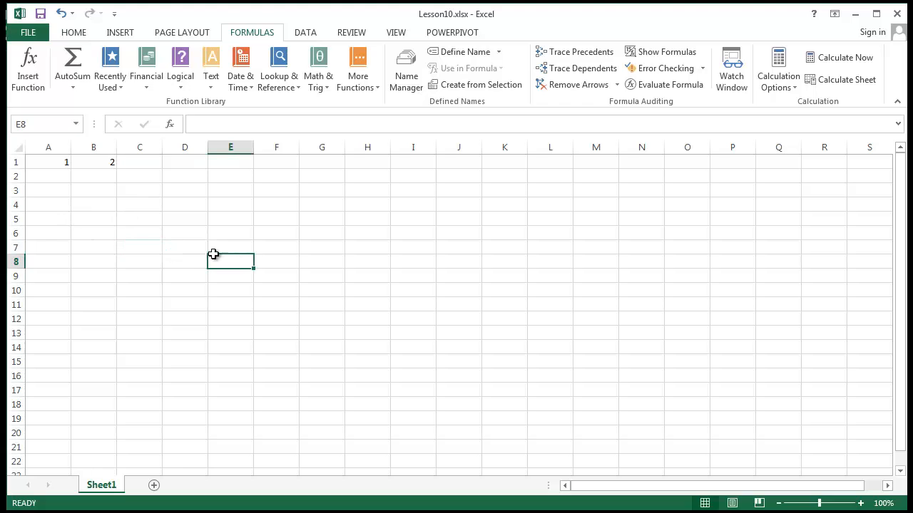
{"action": "left_click", "coordinate": [72, 232]}
{"action": "left_click", "coordinate": [67, 233]}
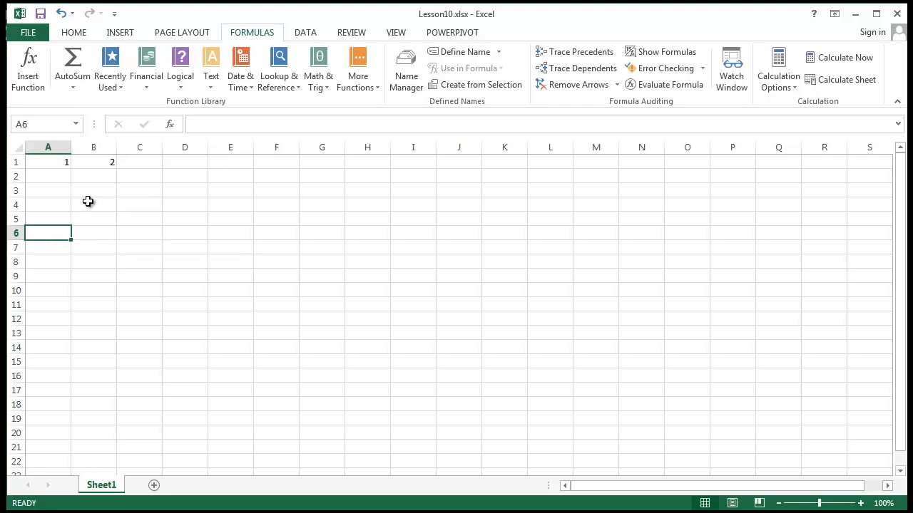
{"action": "key", "text": "shift+Up"}
{"action": "key", "text": "BackSpace"}
{"action": "type", "text": "I"}
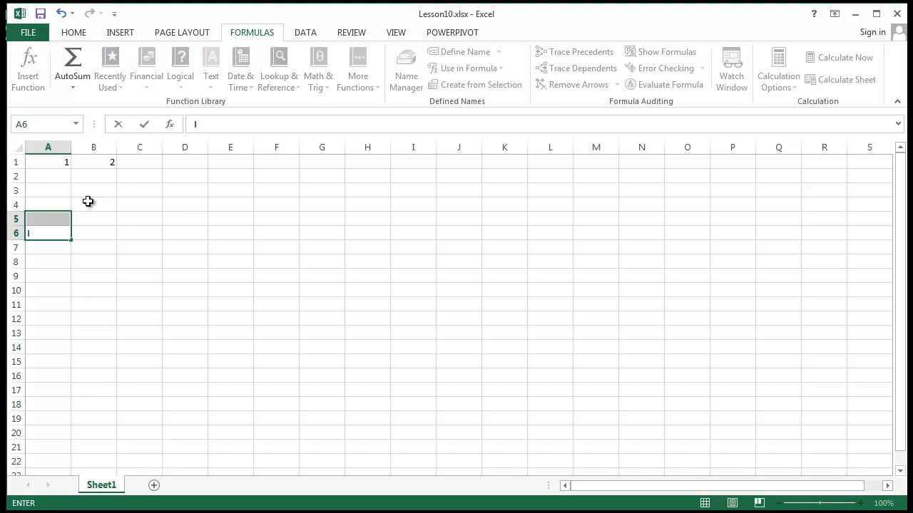
{"action": "type", "text": "F"}
{"action": "key", "text": "Return"}
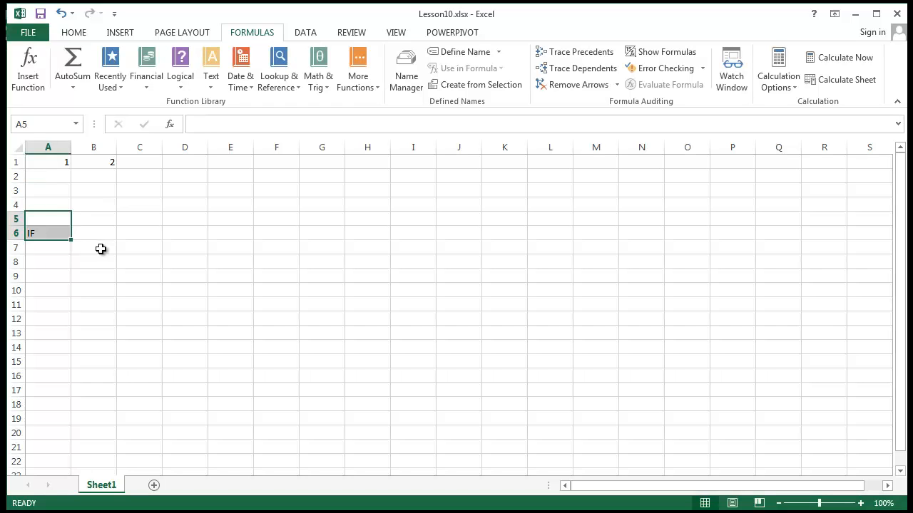
Step: Apply all borders and a yellow fill to the IF label in cell A6
{"action": "left_click", "coordinate": [57, 237]}
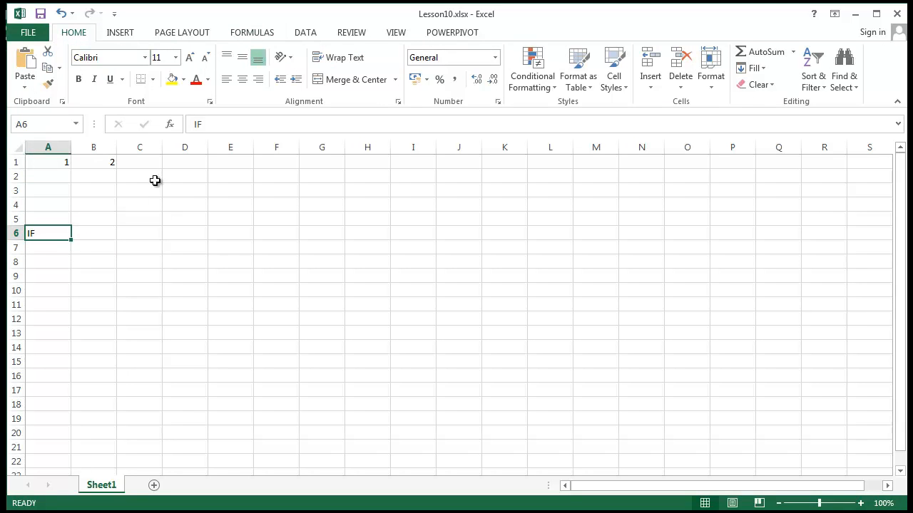
{"action": "left_click", "coordinate": [153, 79]}
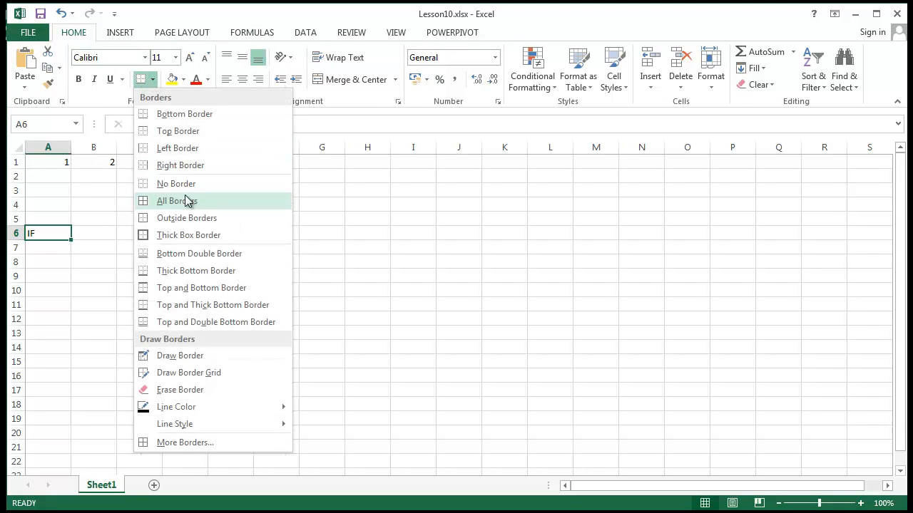
{"action": "left_click", "coordinate": [177, 201]}
{"action": "left_click", "coordinate": [367, 304]}
{"action": "left_click", "coordinate": [48, 234]}
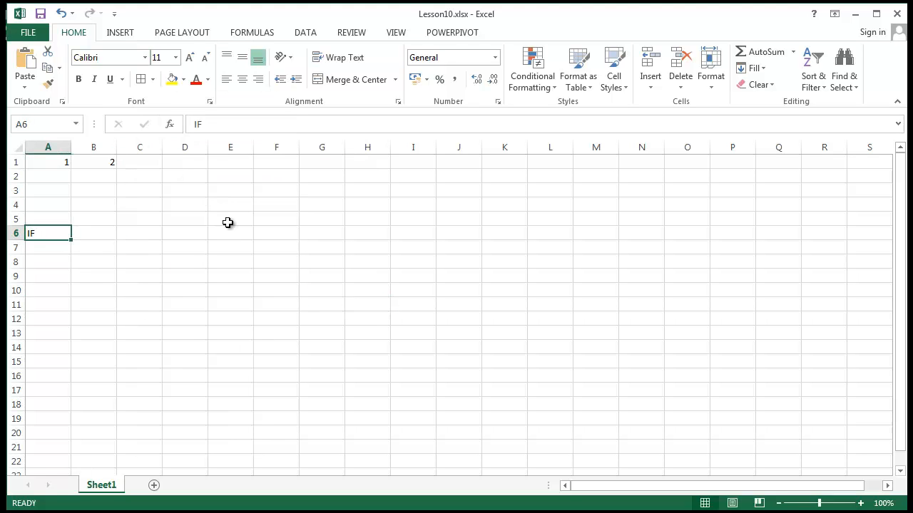
{"action": "left_click", "coordinate": [172, 79]}
{"action": "left_click", "coordinate": [185, 262]}
{"action": "left_click", "coordinate": [53, 234]}
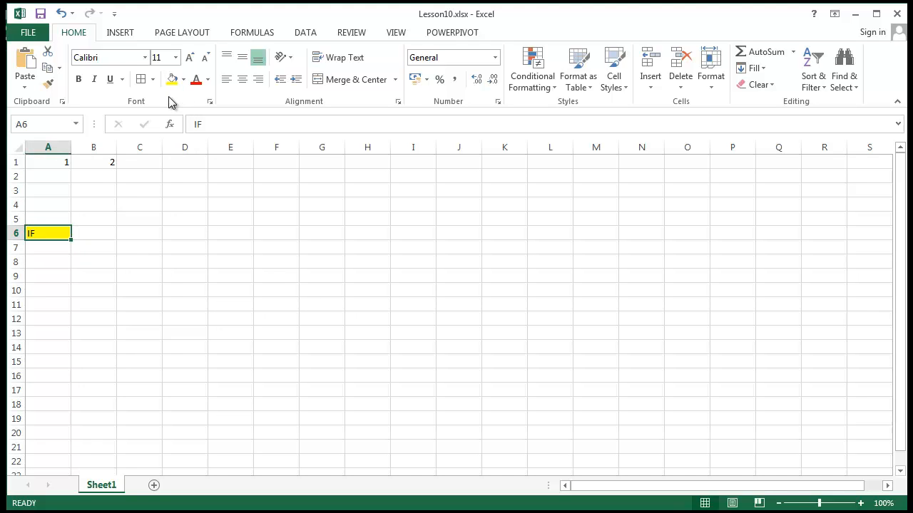
{"action": "left_click", "coordinate": [155, 258]}
{"action": "left_click", "coordinate": [107, 230]}
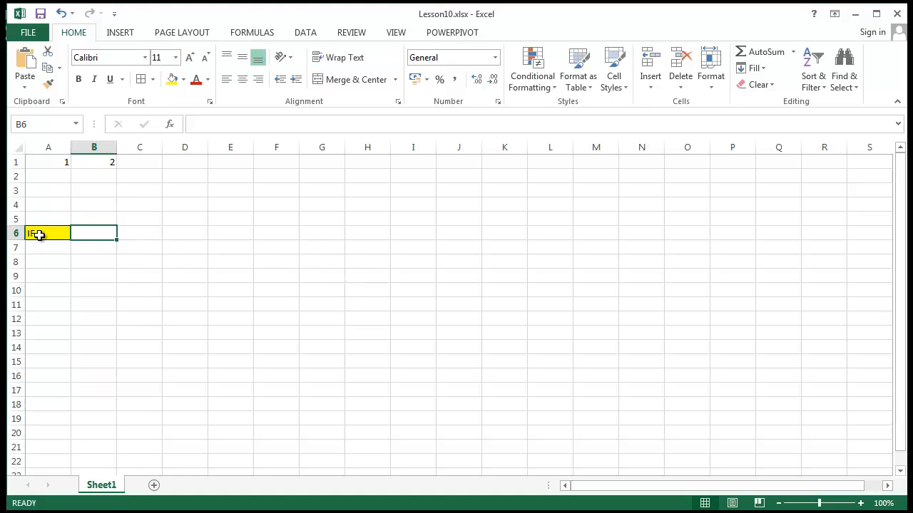
Step: Widen column B slightly to make more room for a formula
{"action": "left_click", "coordinate": [39, 236]}
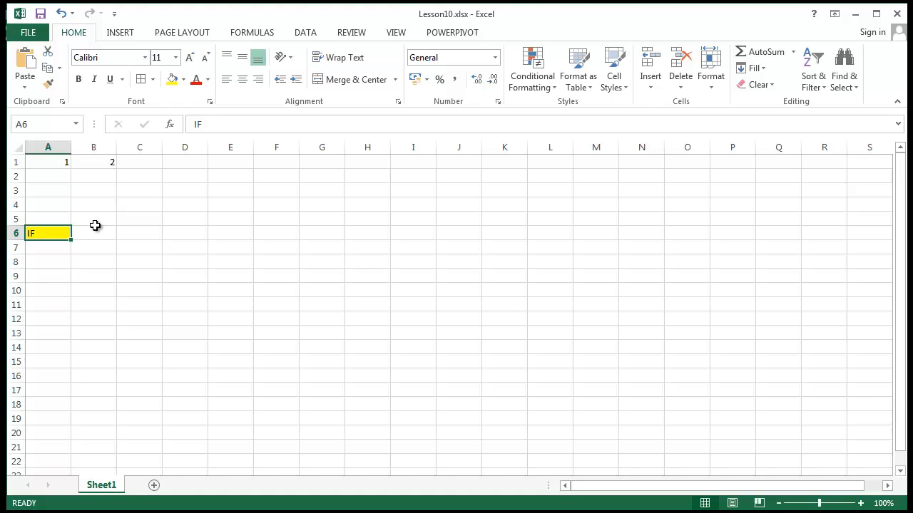
{"action": "left_click_drag", "start_coordinate": [115, 153], "coordinate": [134, 160]}
{"action": "left_click", "coordinate": [189, 275]}
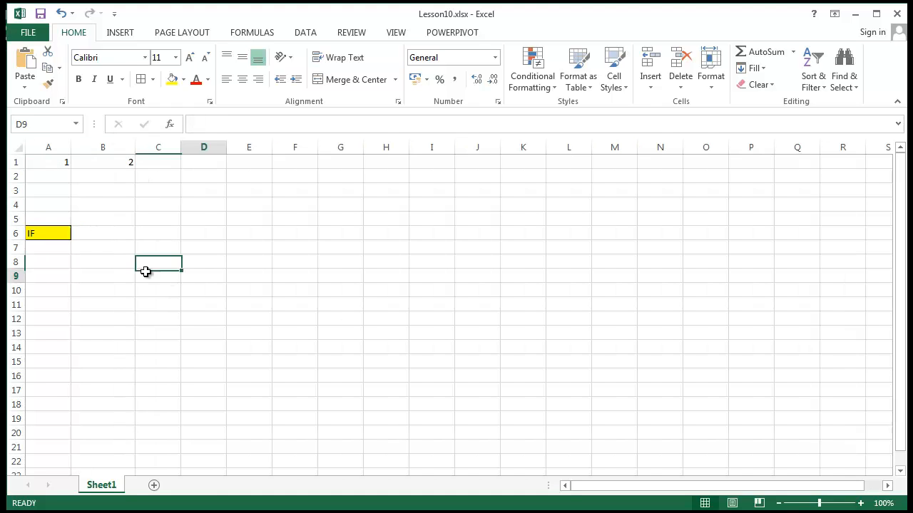
Step: Start an IF formula in cell B6 with the logical test A1>B1
{"action": "left_click", "coordinate": [92, 237]}
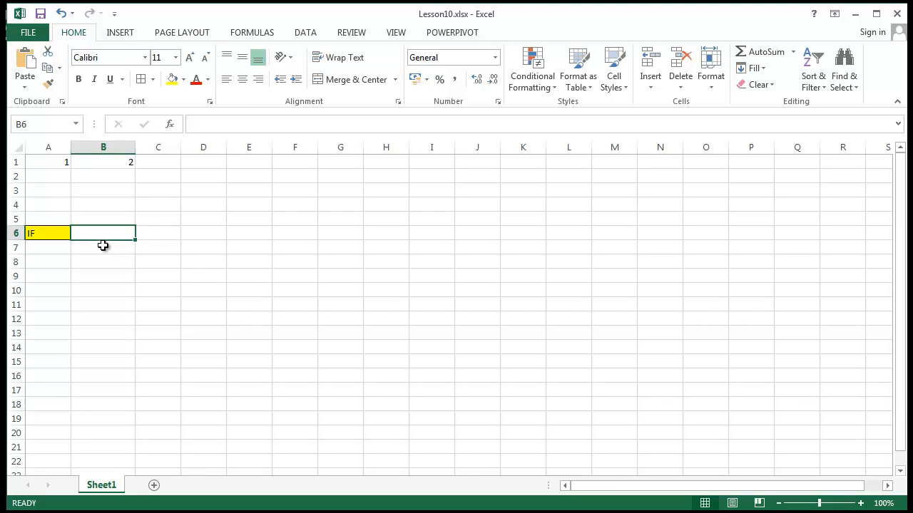
{"action": "type", "text": "="}
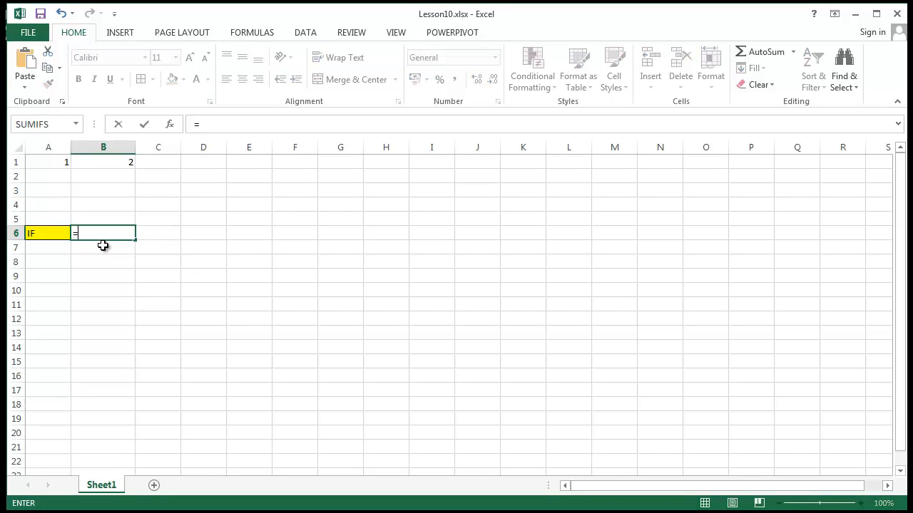
{"action": "type", "text": "if"}
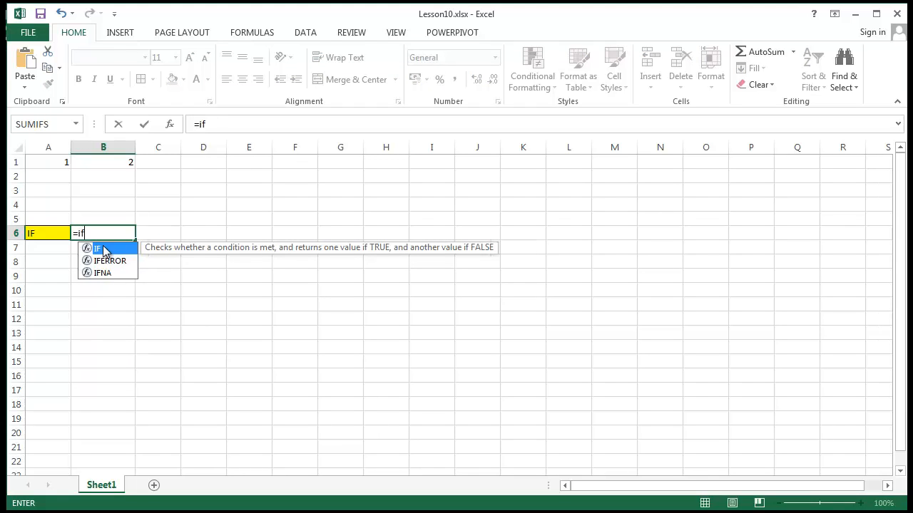
{"action": "type", "text": "("}
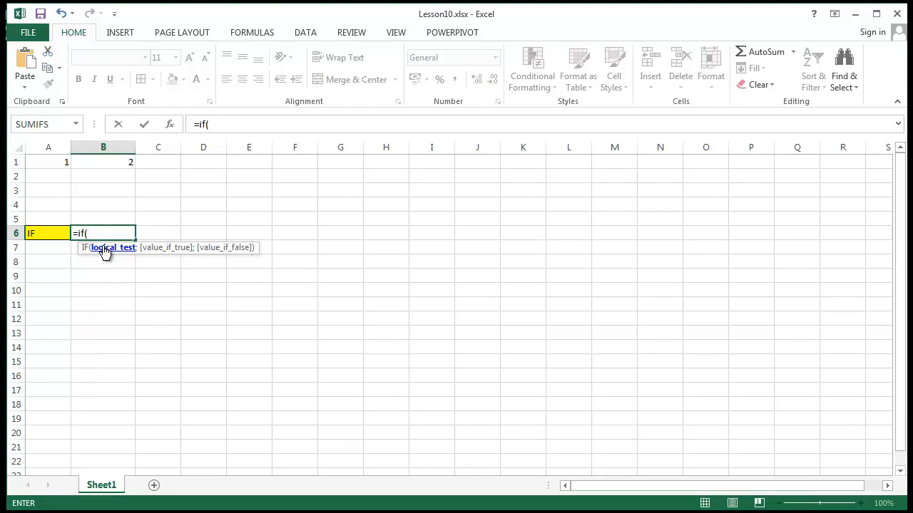
{"action": "left_click", "coordinate": [52, 164]}
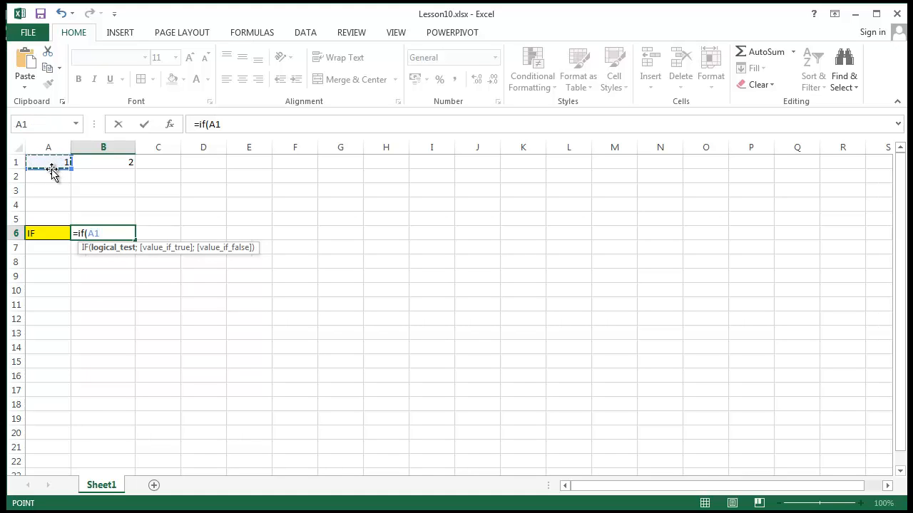
{"action": "type", "text": ">"}
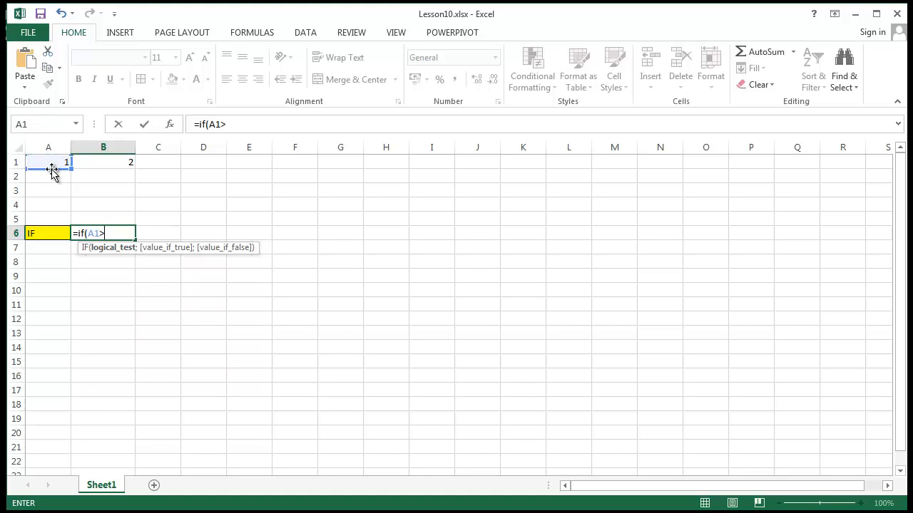
{"action": "left_click", "coordinate": [113, 159]}
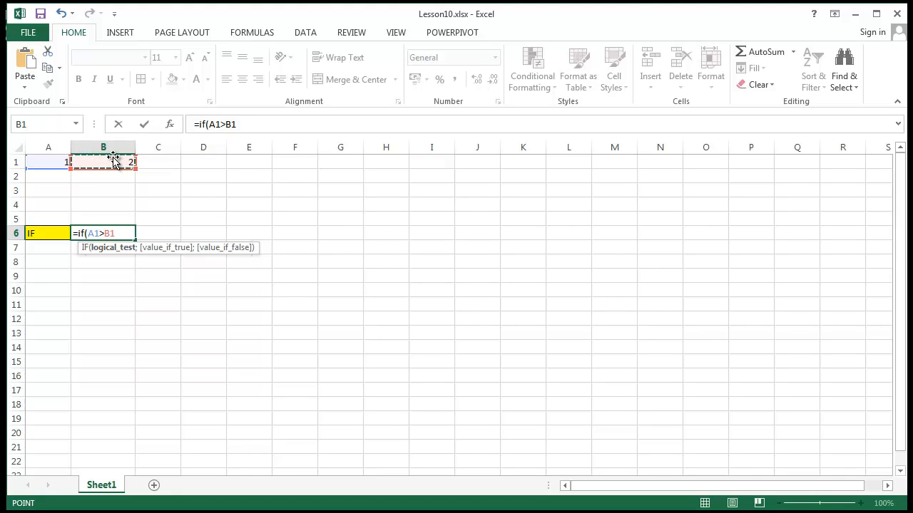
{"action": "type", "text": ";"}
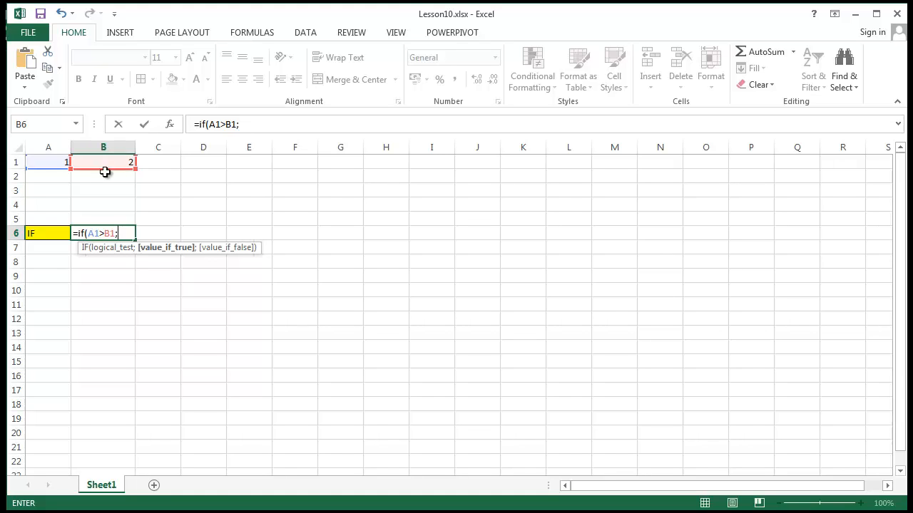
Step: Complete the IF formula in B6 with A2 as the true value and B2 as the false value
{"action": "left_click", "coordinate": [41, 179]}
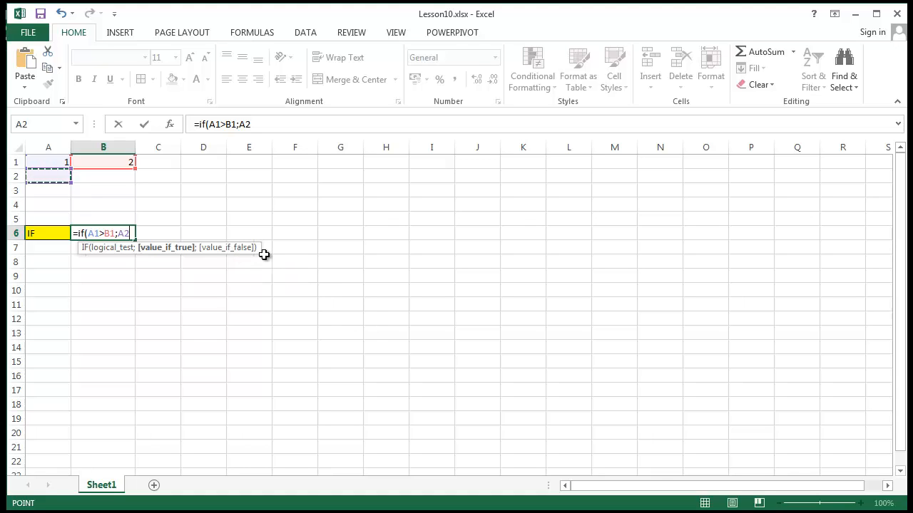
{"action": "type", "text": ";"}
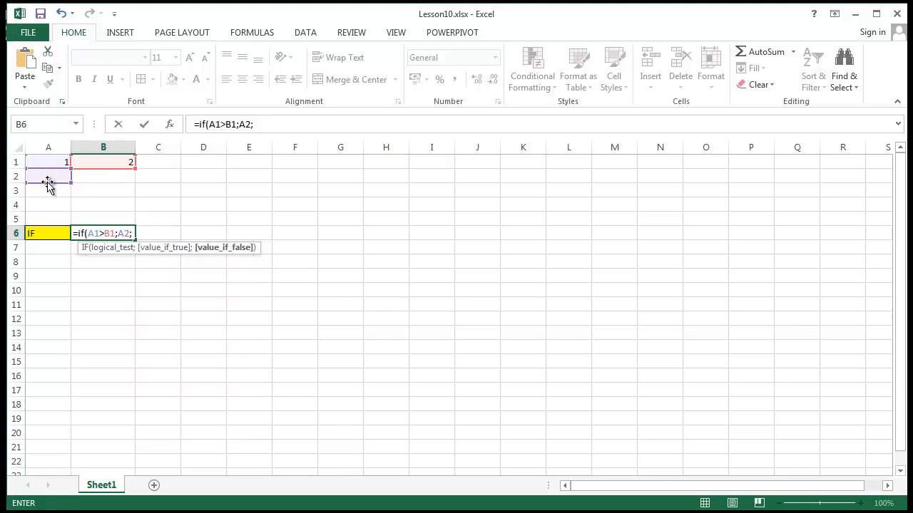
{"action": "left_click", "coordinate": [106, 180]}
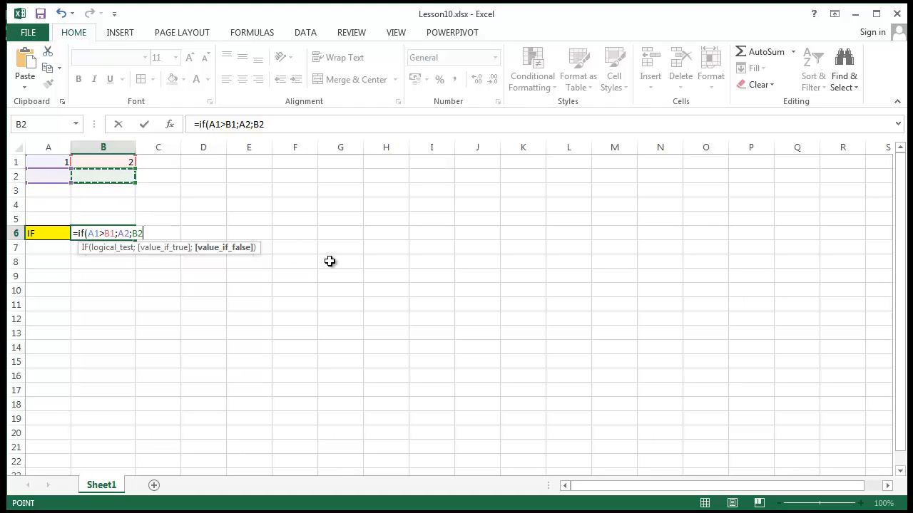
{"action": "type", "text": ")"}
{"action": "key", "text": "Return"}
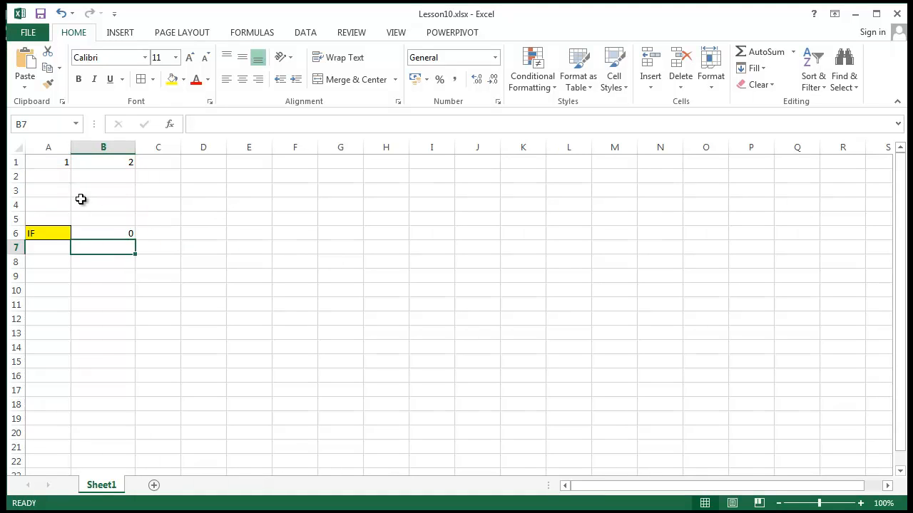
Step: Enter 1 in cell A2 and 2 in cell B2, and check the IF formula in B6
{"action": "left_click", "coordinate": [64, 175]}
{"action": "type", "text": "1"}
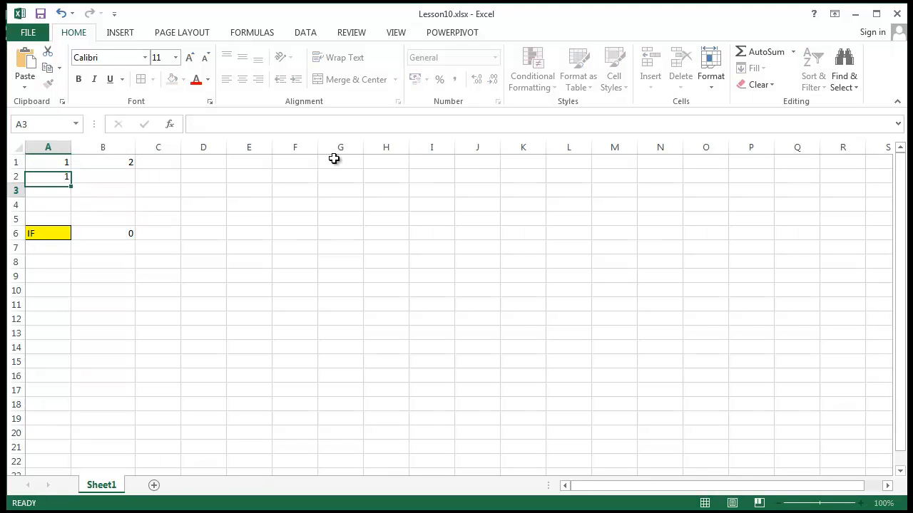
{"action": "key", "text": "Return"}
{"action": "left_click", "coordinate": [124, 173]}
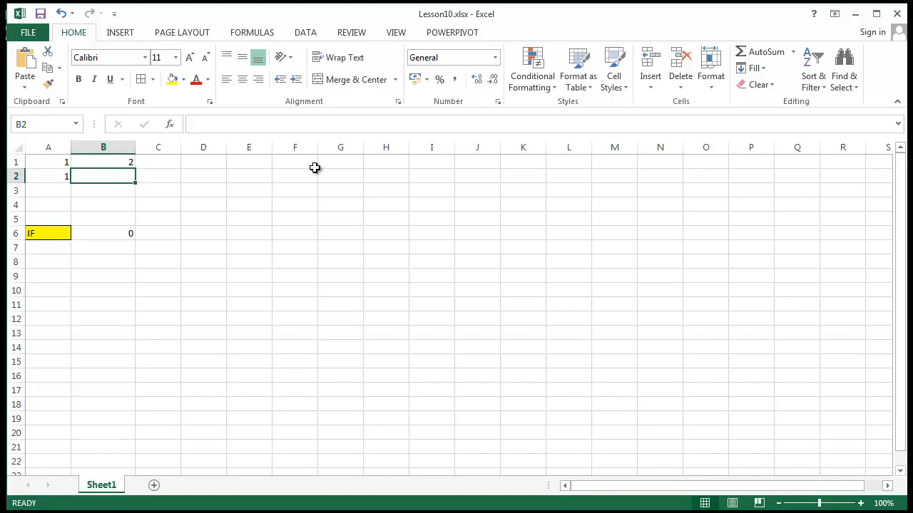
{"action": "type", "text": "2"}
{"action": "key", "text": "Return"}
{"action": "left_click", "coordinate": [292, 247]}
{"action": "left_click", "coordinate": [103, 235]}
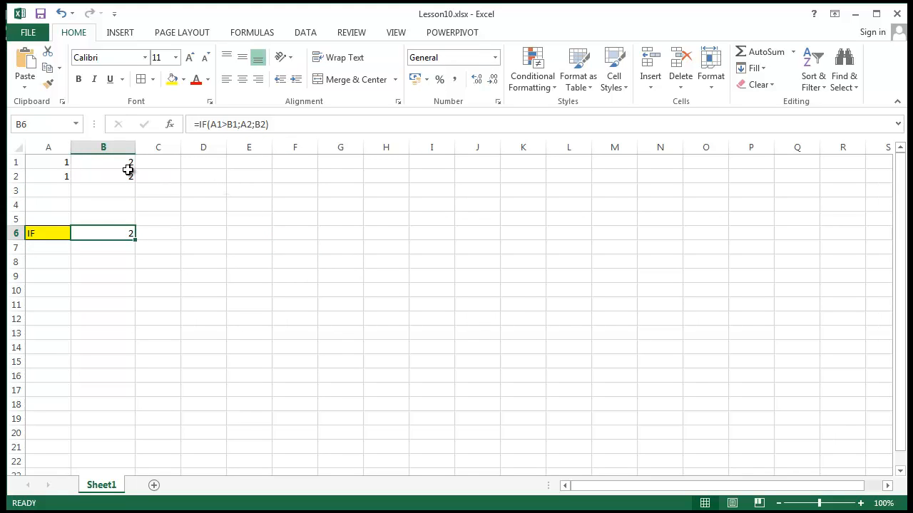
Step: Change the IF formula in B6 so that it returns A1 when true and B1 when false
{"action": "left_click", "coordinate": [56, 163]}
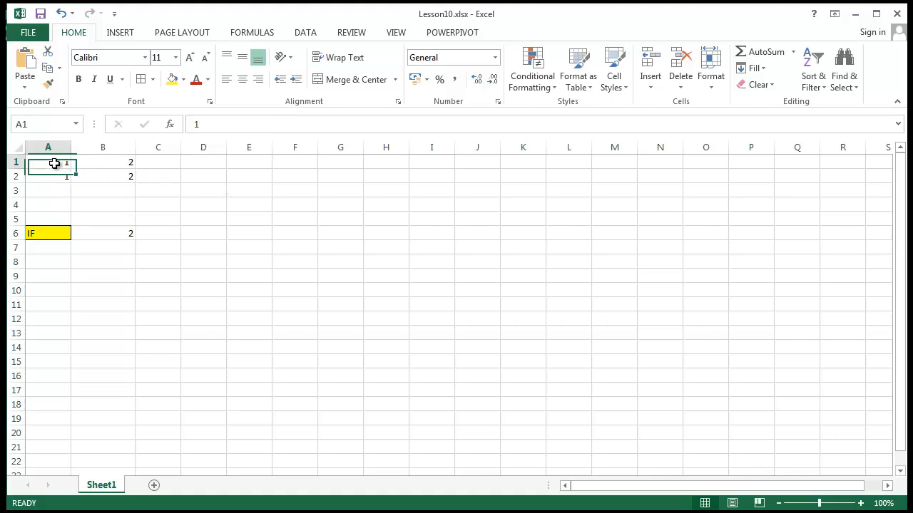
{"action": "left_click", "coordinate": [106, 233]}
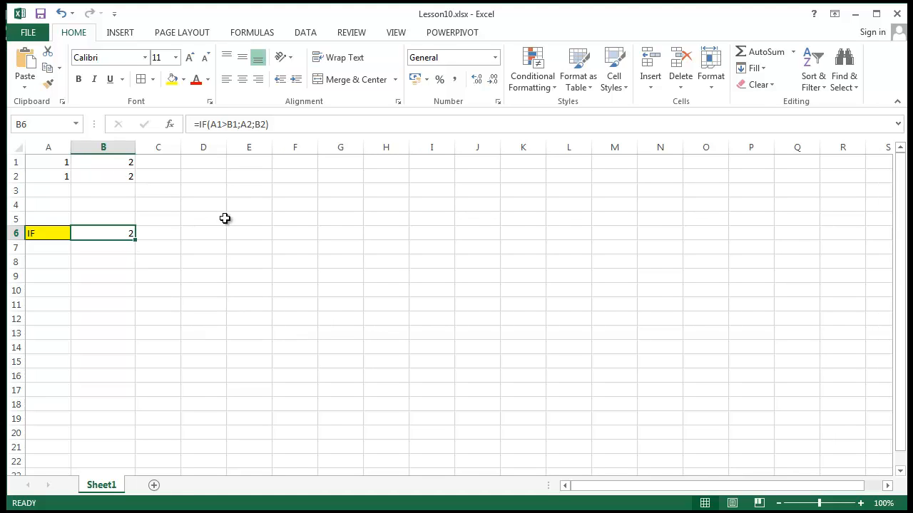
{"action": "left_click", "coordinate": [65, 179]}
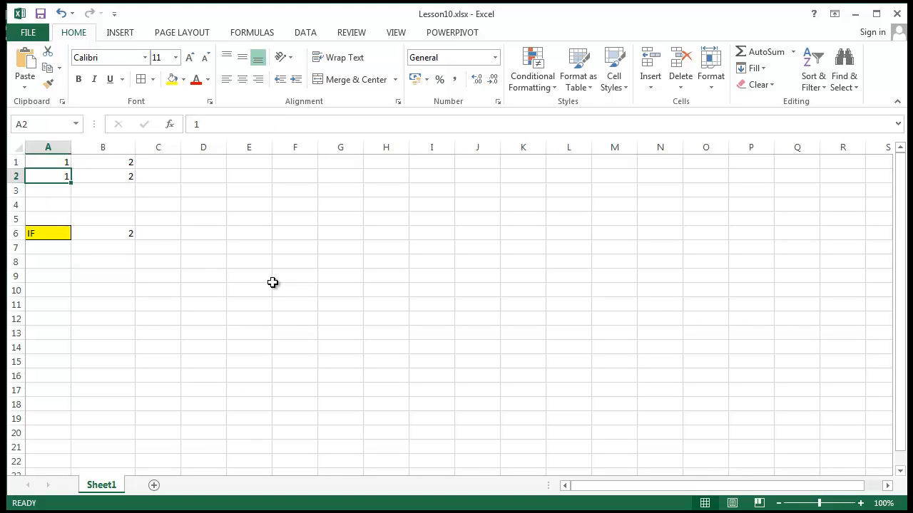
{"action": "left_click", "coordinate": [120, 243]}
{"action": "left_click", "coordinate": [118, 233]}
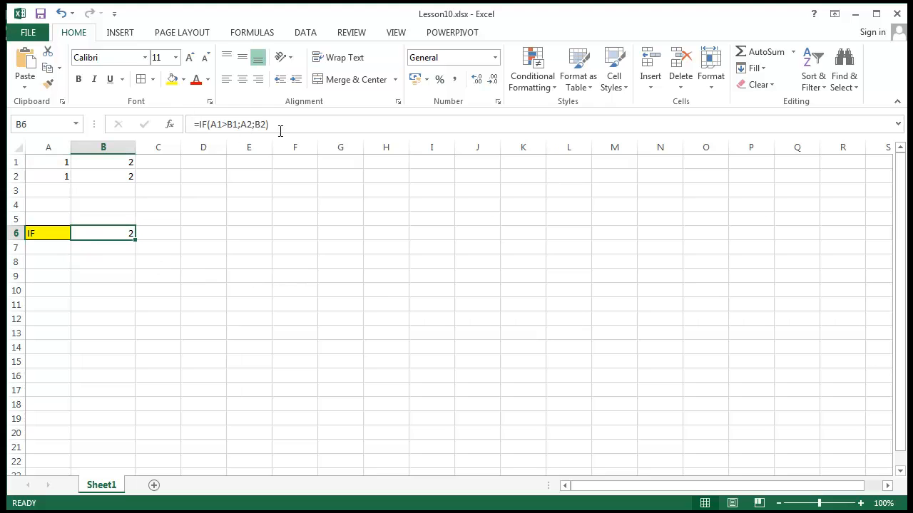
{"action": "left_click", "coordinate": [253, 124]}
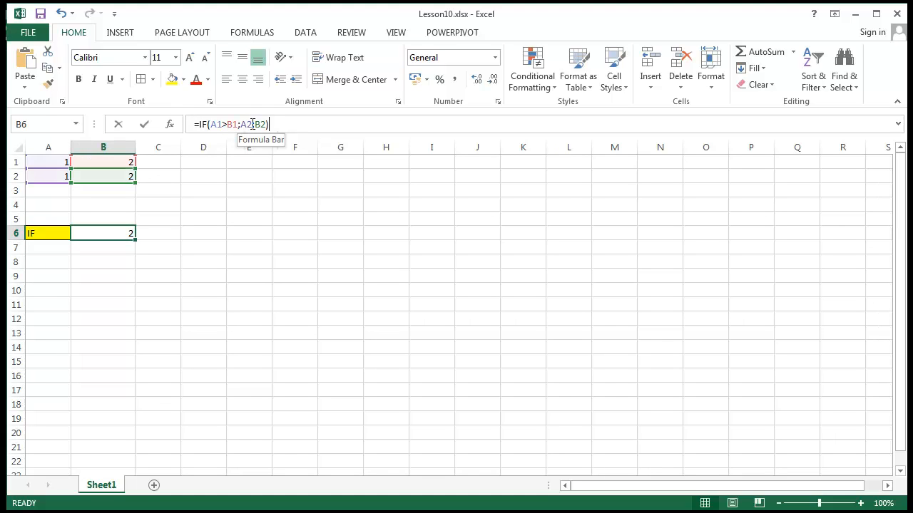
{"action": "double_click", "coordinate": [253, 124]}
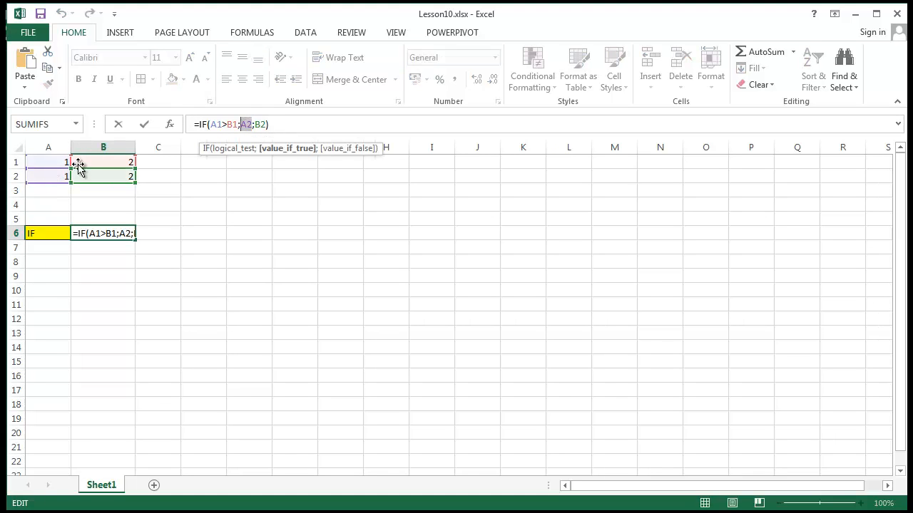
{"action": "left_click", "coordinate": [49, 160]}
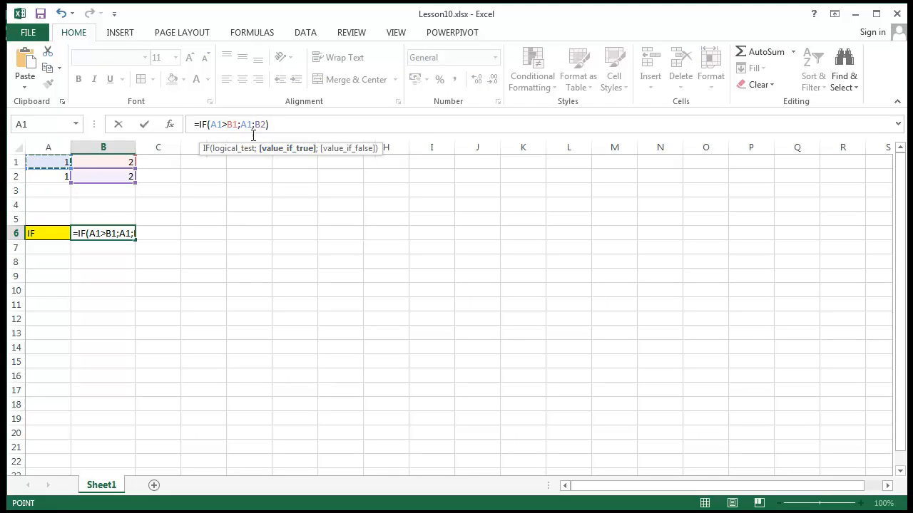
{"action": "double_click", "coordinate": [260, 124]}
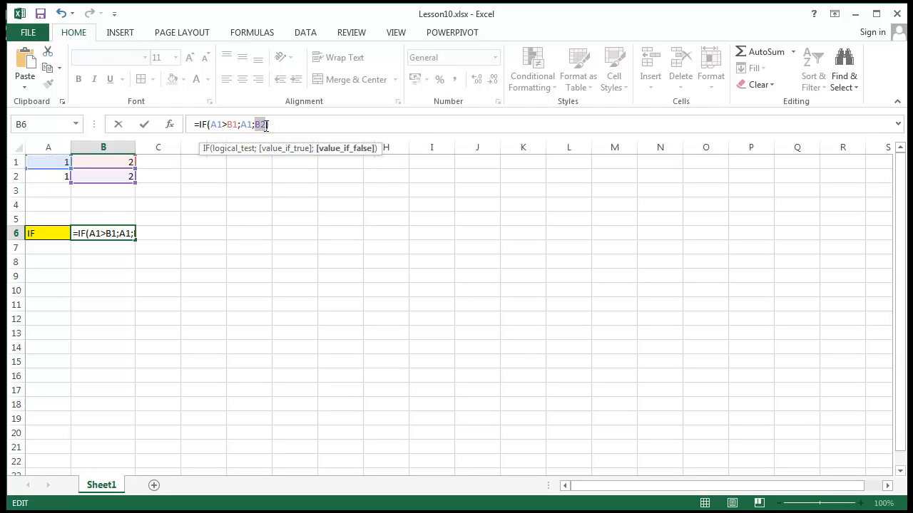
{"action": "left_click", "coordinate": [105, 163]}
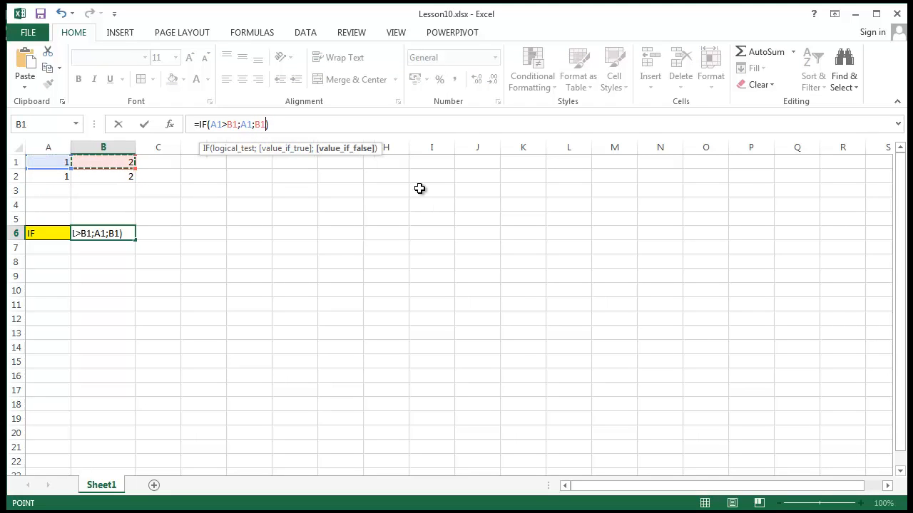
{"action": "key", "text": "Return"}
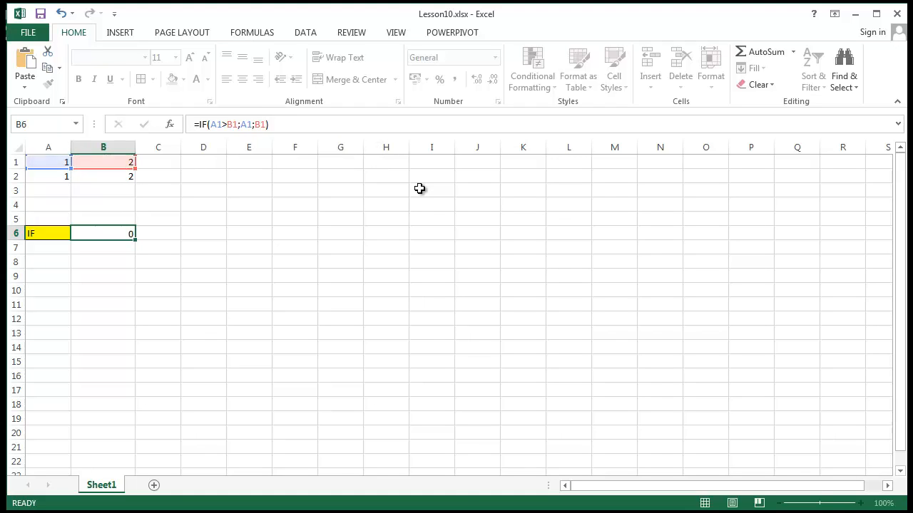
{"action": "left_click", "coordinate": [105, 231]}
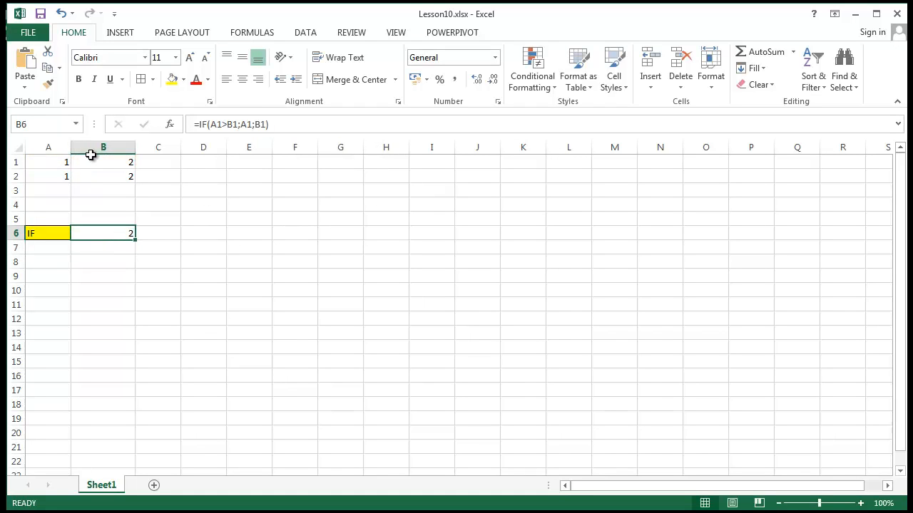
Step: Enter 3 in cell A1 and 4 in cell B1 to test both outcomes of the IF formula
{"action": "left_click", "coordinate": [64, 164]}
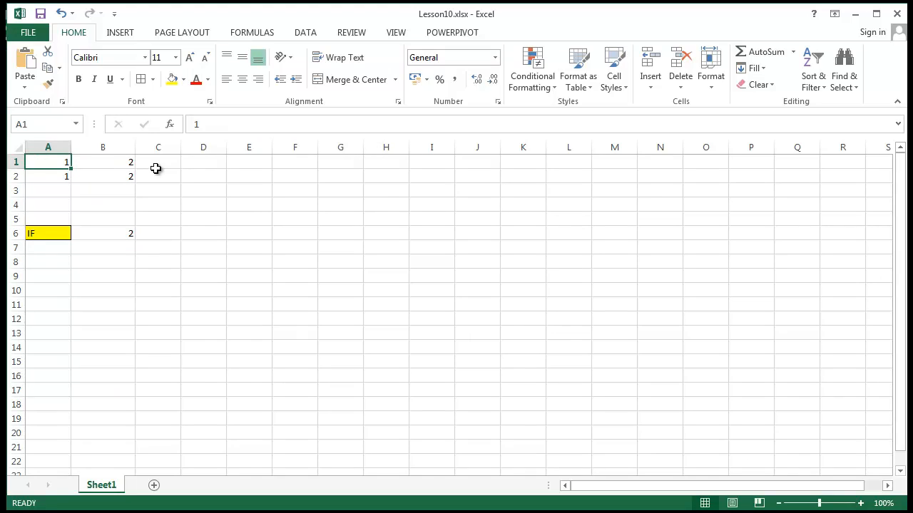
{"action": "type", "text": "3"}
{"action": "key", "text": "Return"}
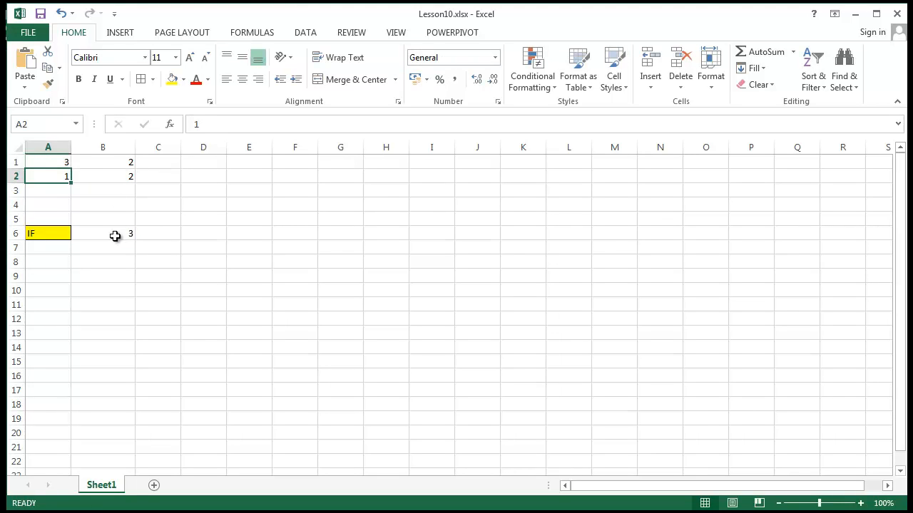
{"action": "left_click", "coordinate": [122, 164]}
{"action": "type", "text": "4"}
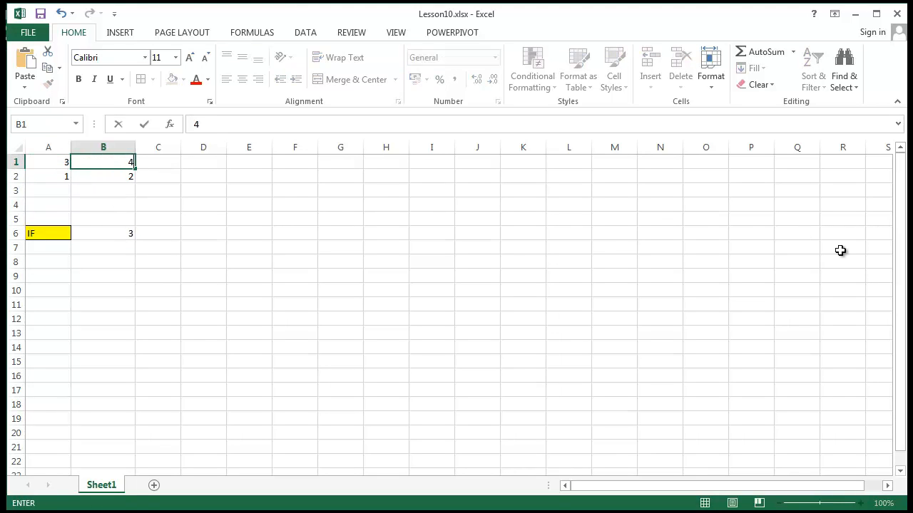
{"action": "key", "text": "Return"}
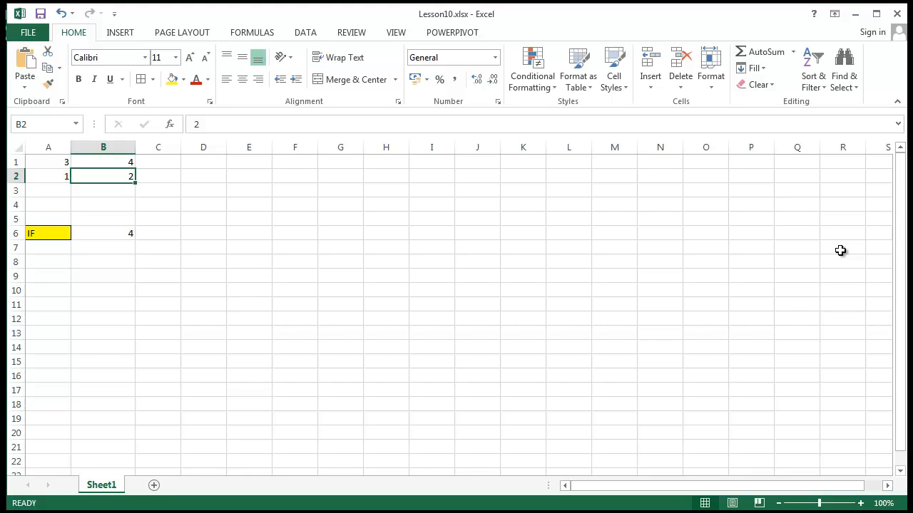
Step: Clear the contents of cells A2 and B2
{"action": "left_click", "coordinate": [353, 261]}
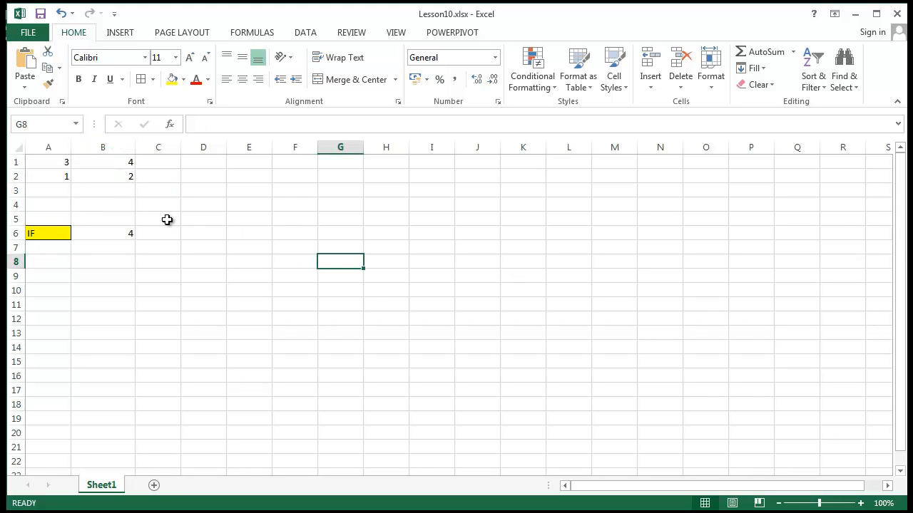
{"action": "left_click_drag", "start_coordinate": [45, 174], "coordinate": [103, 175]}
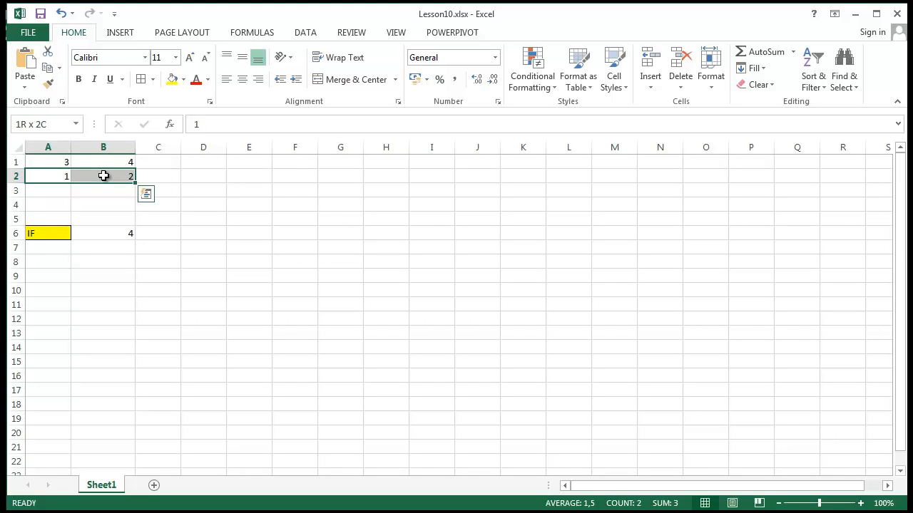
{"action": "key", "text": "Delete"}
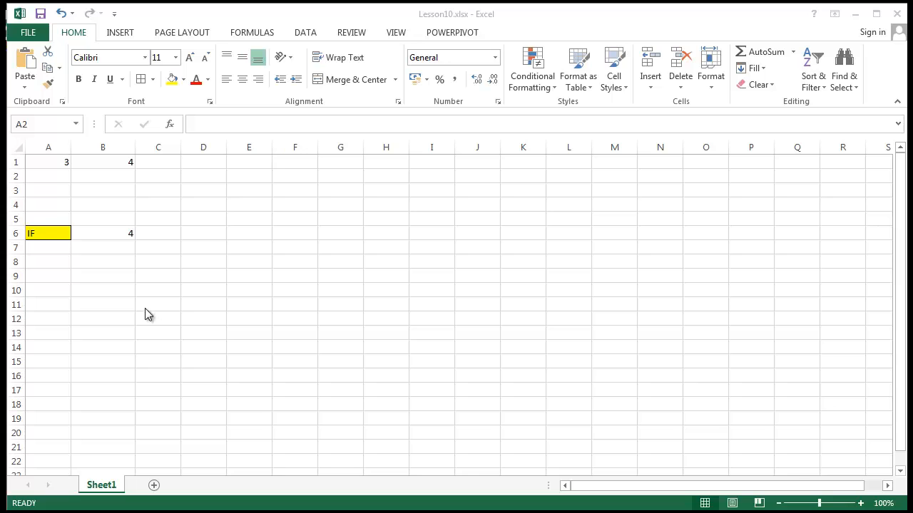
Step: Replace the true value of the IF formula in B6 with the text "Good News!"
{"action": "left_click", "coordinate": [128, 230]}
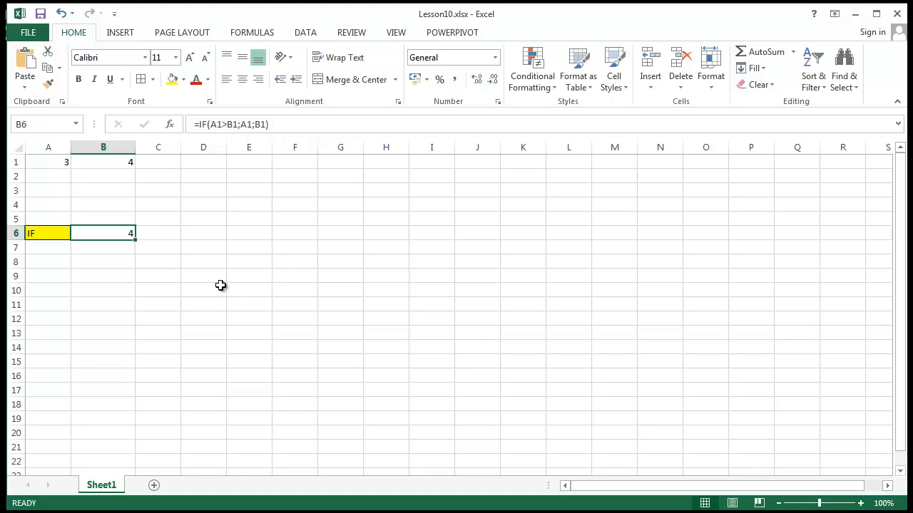
{"action": "double_click", "coordinate": [245, 125]}
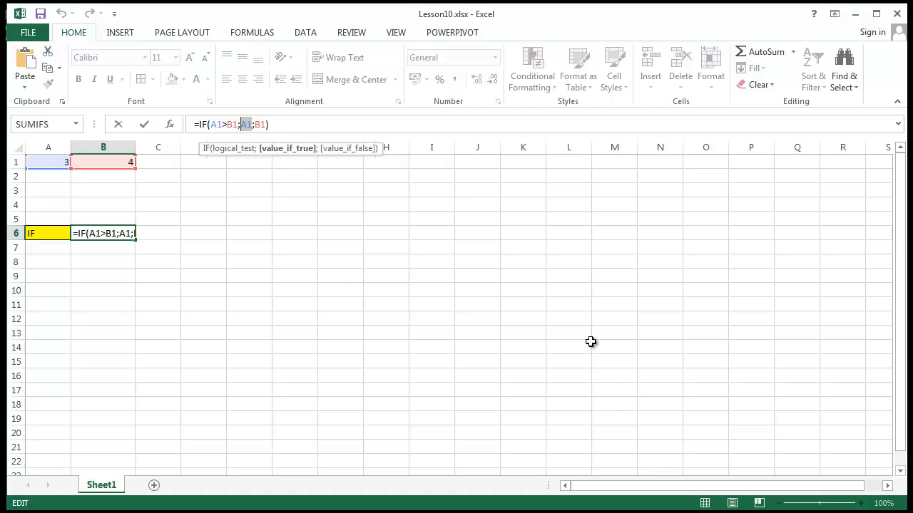
{"action": "type", "text": "\""}
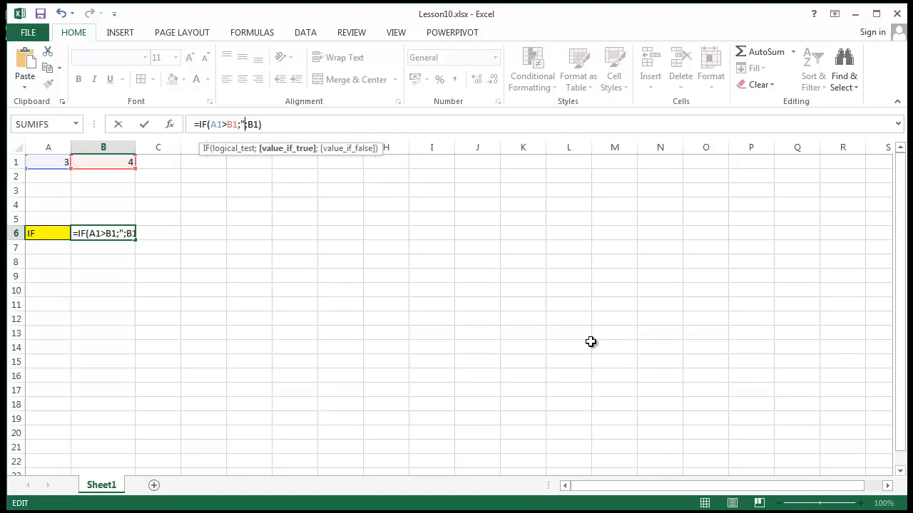
{"action": "type", "text": "Good"}
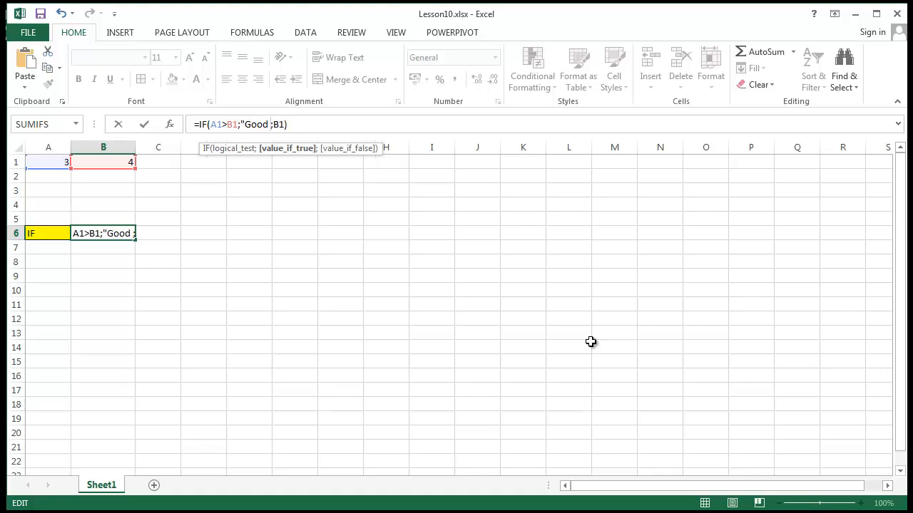
{"action": "type", "text": " News"}
{"action": "type", "text": "!\""}
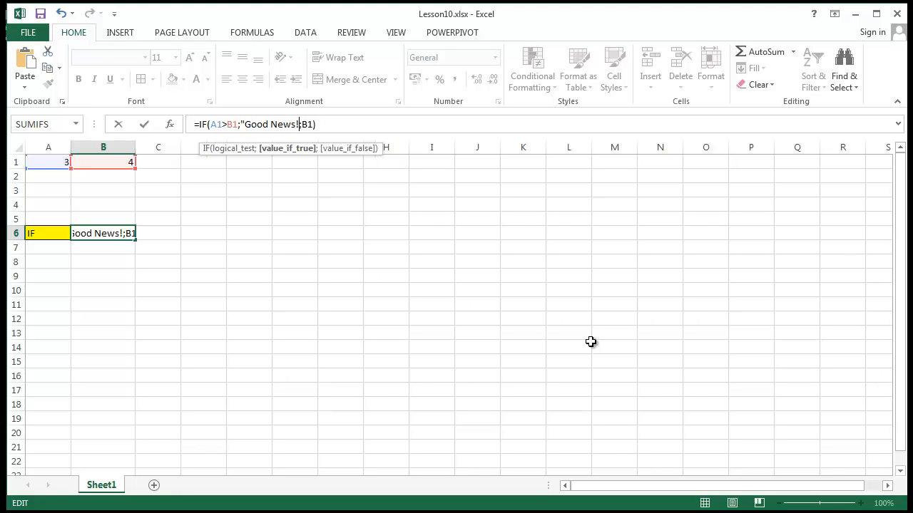
{"action": "key", "text": "Return"}
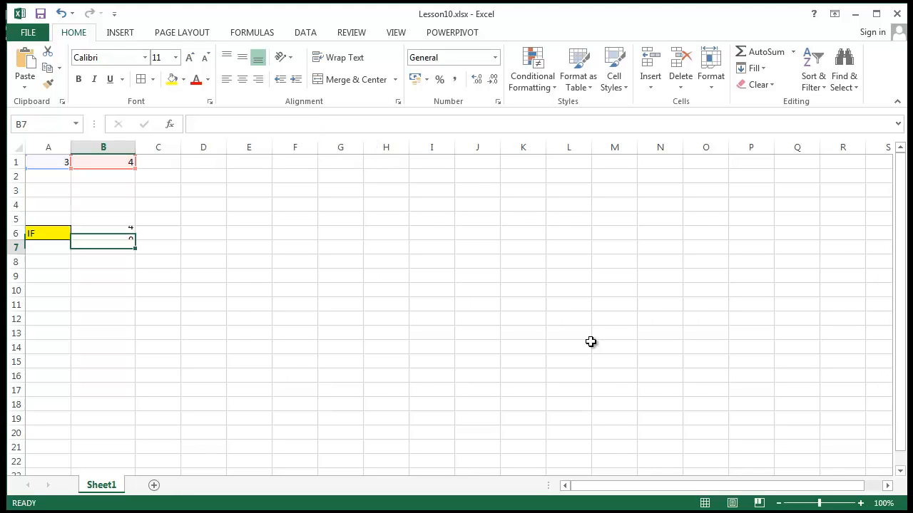
Step: Replace the false value of the IF formula in B6 with the text "Bad Neews!" and check the formula
{"action": "left_click", "coordinate": [112, 227]}
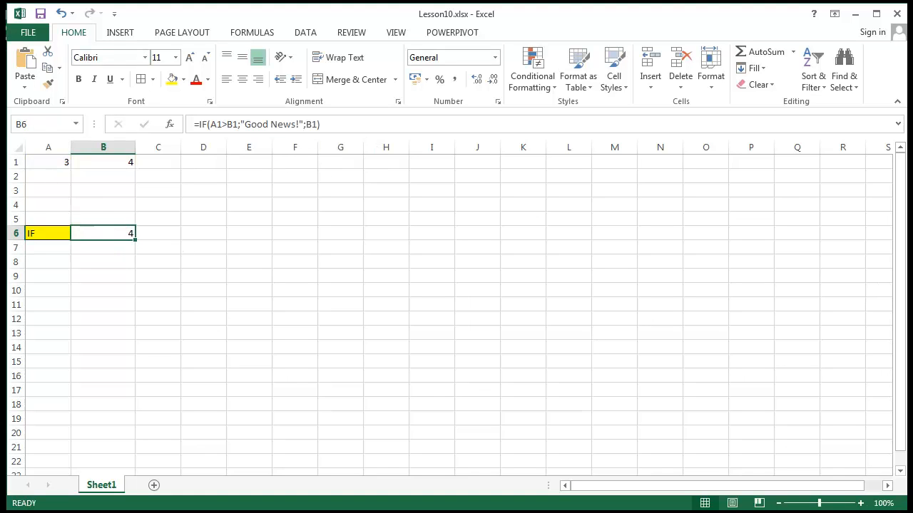
{"action": "left_click", "coordinate": [308, 122]}
{"action": "double_click", "coordinate": [311, 125]}
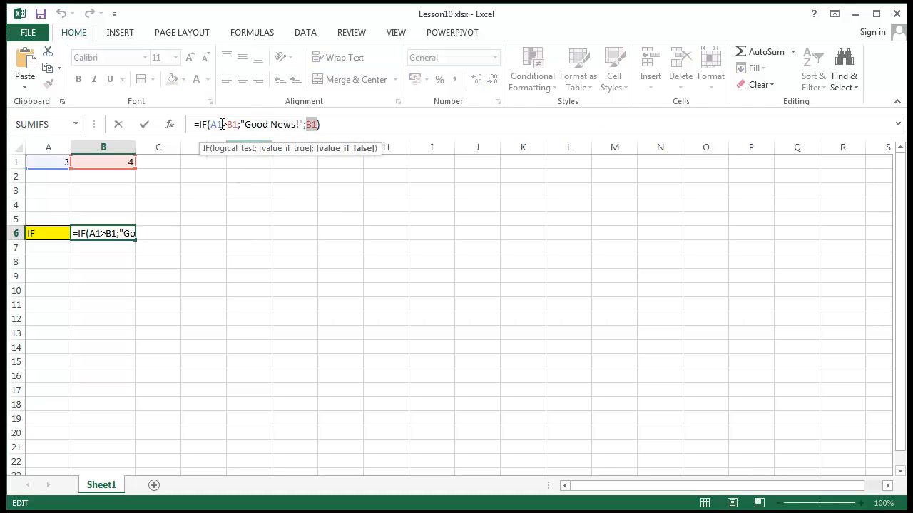
{"action": "key", "text": "BackSpace"}
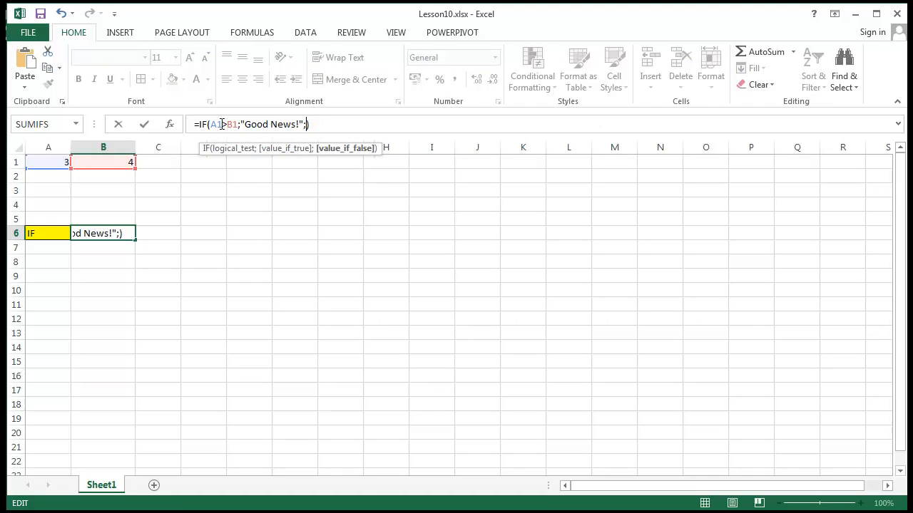
{"action": "type", "text": "\""}
{"action": "type", "text": "Bad "}
{"action": "type", "text": "Neews"}
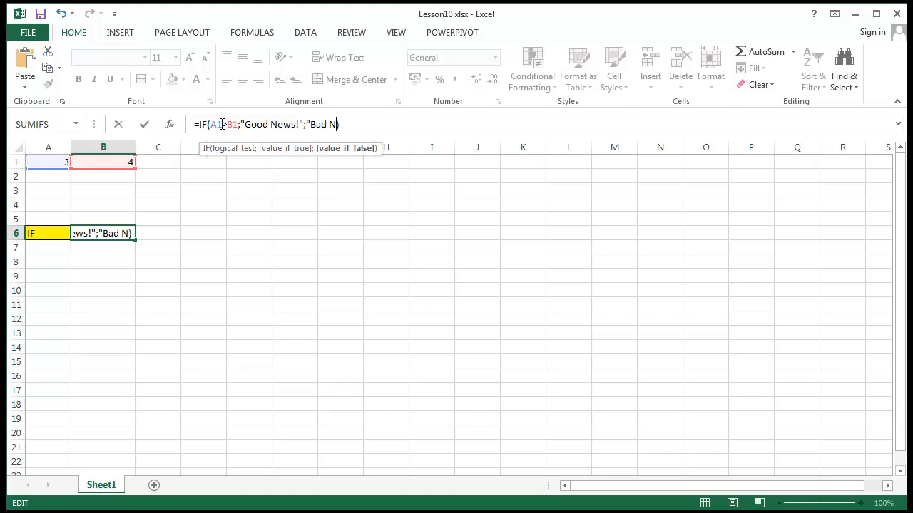
{"action": "type", "text": "\""}
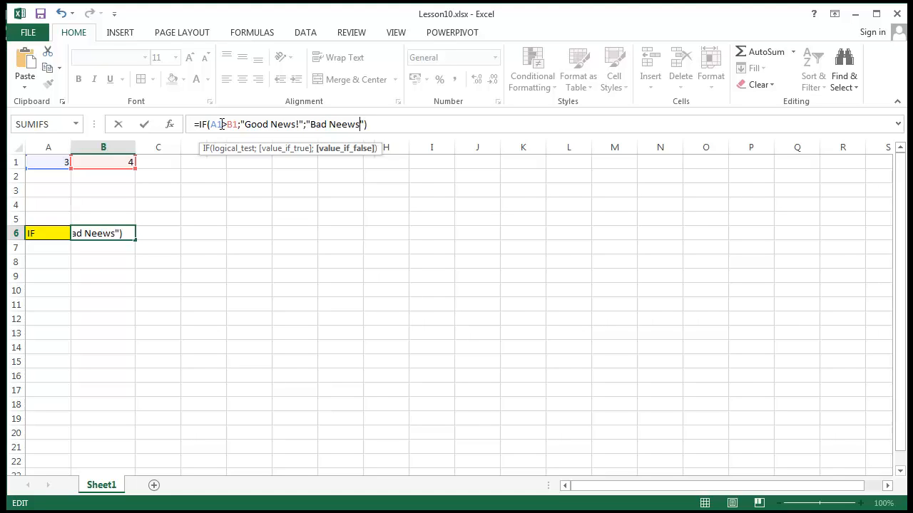
{"action": "type", "text": "!"}
{"action": "key", "text": "Return"}
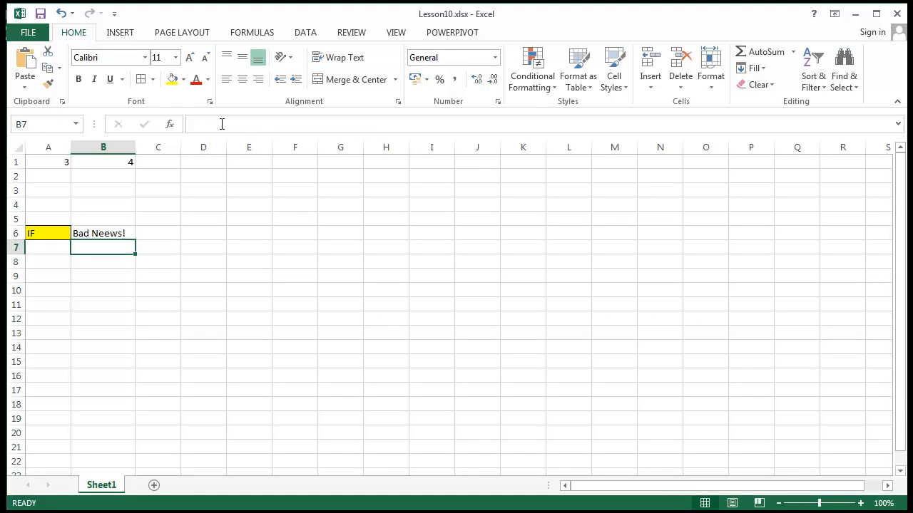
{"action": "left_click", "coordinate": [143, 321]}
{"action": "left_click", "coordinate": [113, 235]}
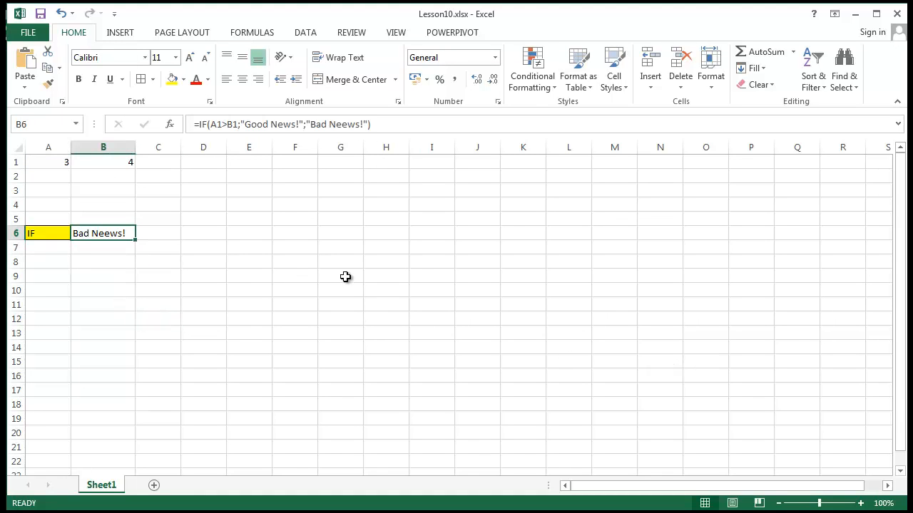
{"action": "left_click", "coordinate": [336, 328]}
{"action": "left_click", "coordinate": [106, 240]}
{"action": "left_click", "coordinate": [227, 304]}
Step: Replace the false text in B6's IF formula with a single space between the quotation marks, and check the formula
{"action": "left_click", "coordinate": [122, 234]}
{"action": "left_click_drag", "start_coordinate": [309, 124], "coordinate": [363, 125]}
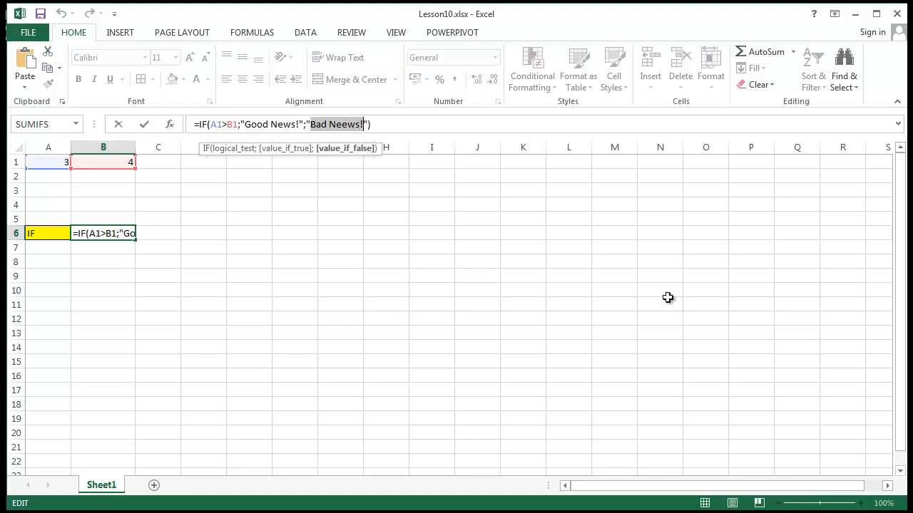
{"action": "key", "text": "BackSpace"}
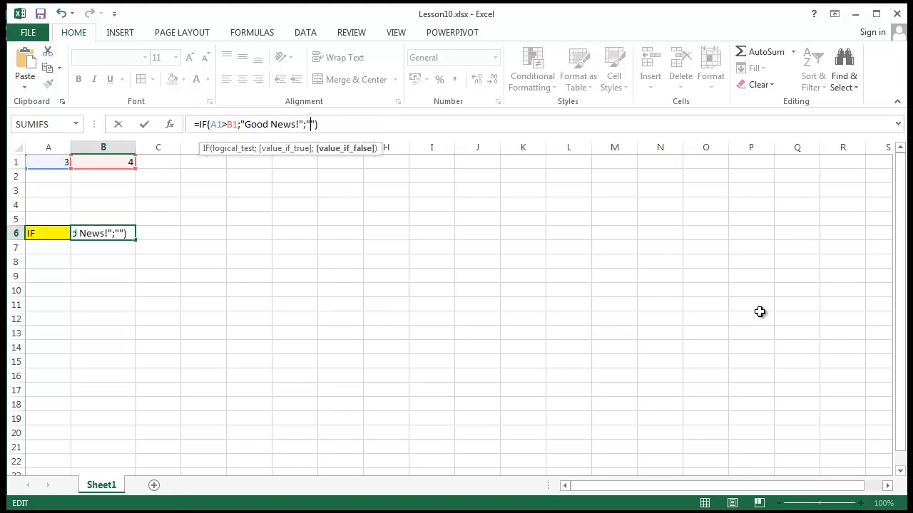
{"action": "key", "text": "Return"}
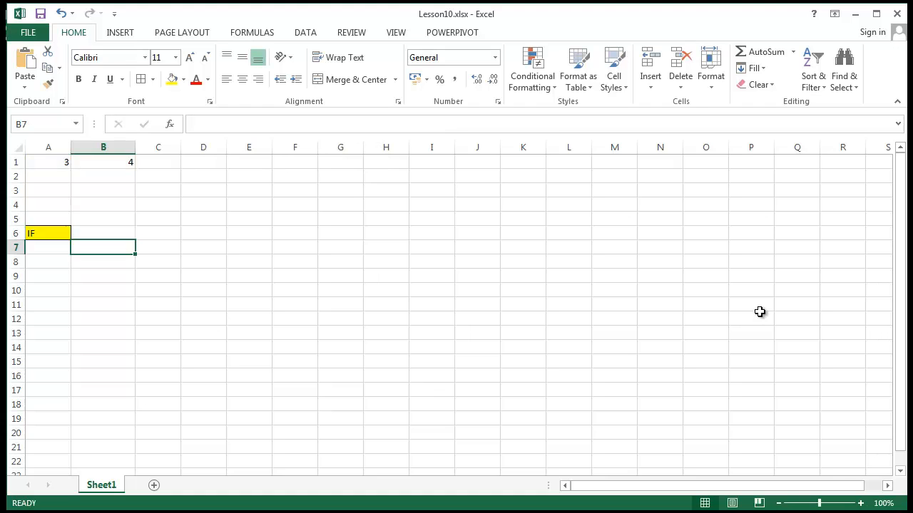
{"action": "left_click", "coordinate": [112, 233]}
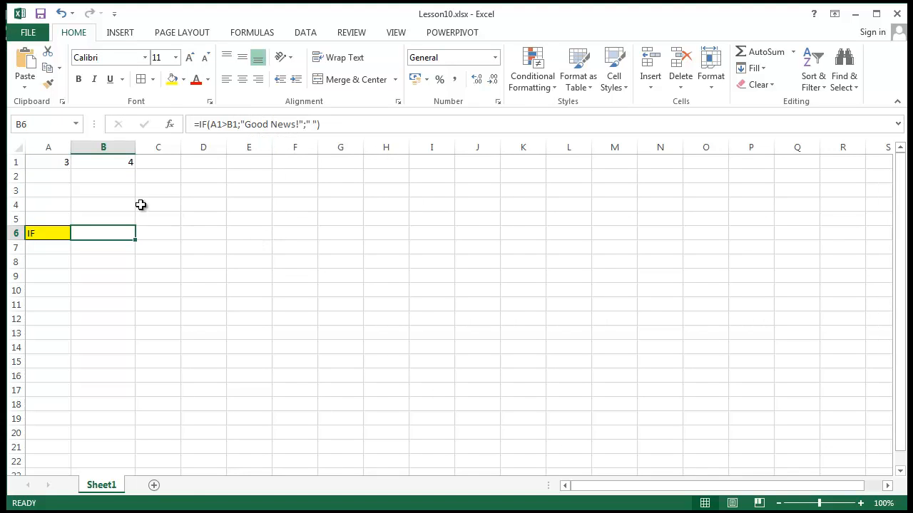
Step: Set A1 to 5 and B1 to 6, and check the IF formula in B6
{"action": "left_click", "coordinate": [63, 167]}
{"action": "type", "text": "5"}
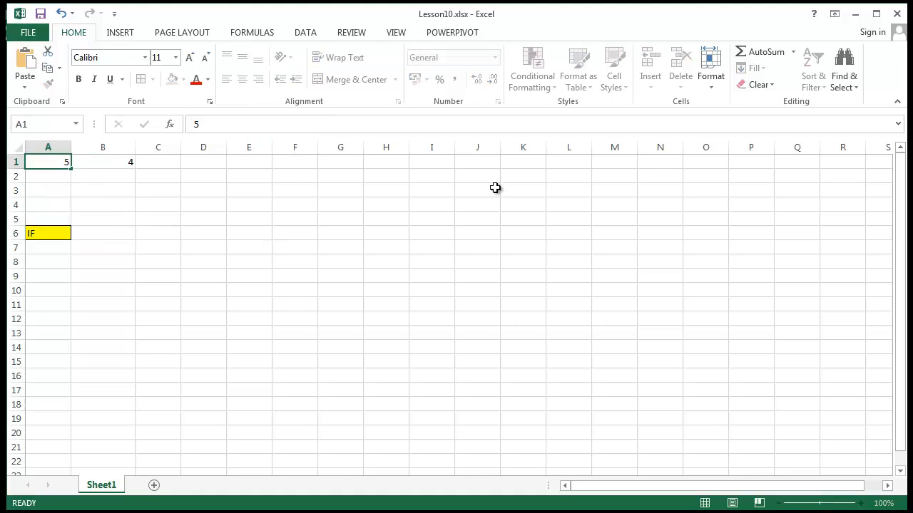
{"action": "key", "text": "Return"}
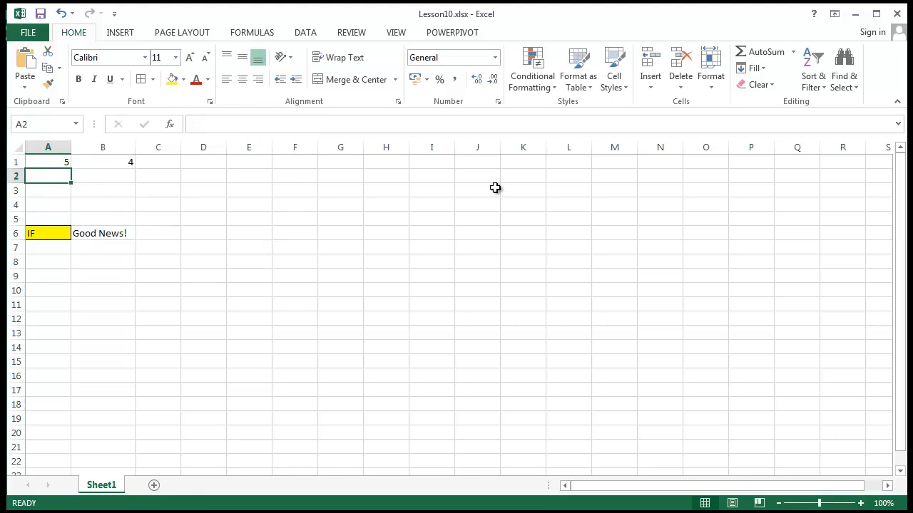
{"action": "left_click", "coordinate": [126, 160]}
{"action": "type", "text": "6"}
{"action": "key", "text": "Return"}
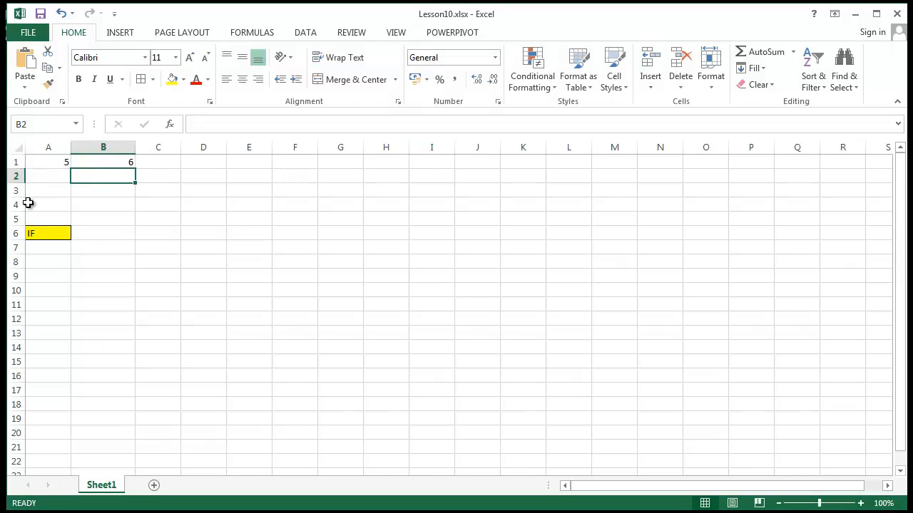
{"action": "left_click", "coordinate": [112, 237]}
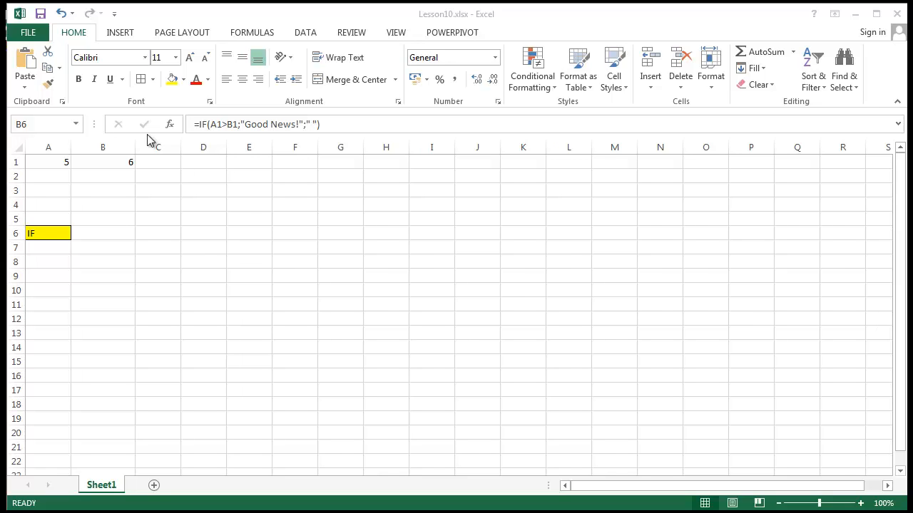
Step: Start an IF formula in cell D3 with the logical test D2>,1
{"action": "left_click", "coordinate": [210, 188]}
{"action": "left_click", "coordinate": [213, 178]}
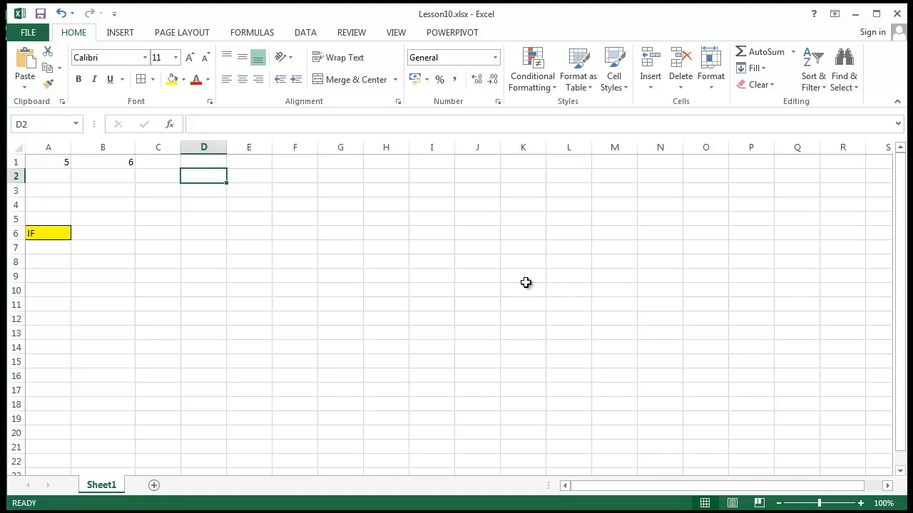
{"action": "left_click", "coordinate": [214, 194]}
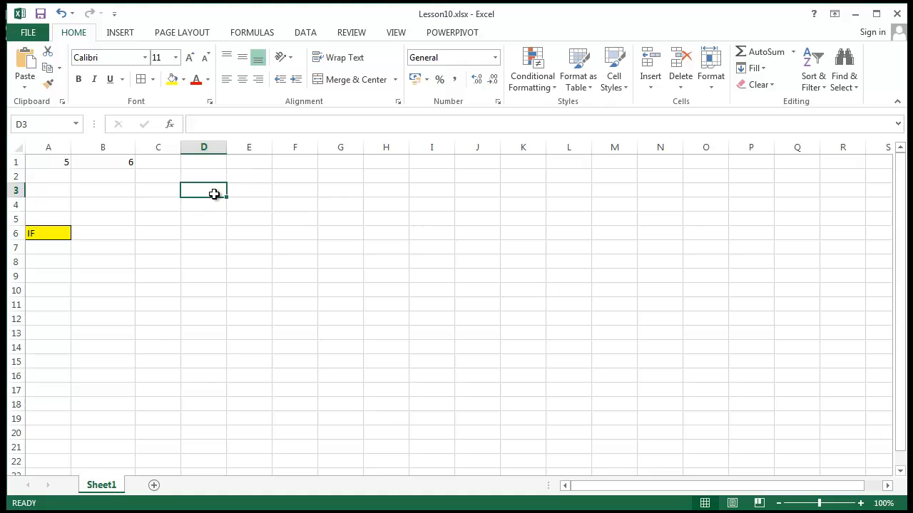
{"action": "type", "text": "=if("}
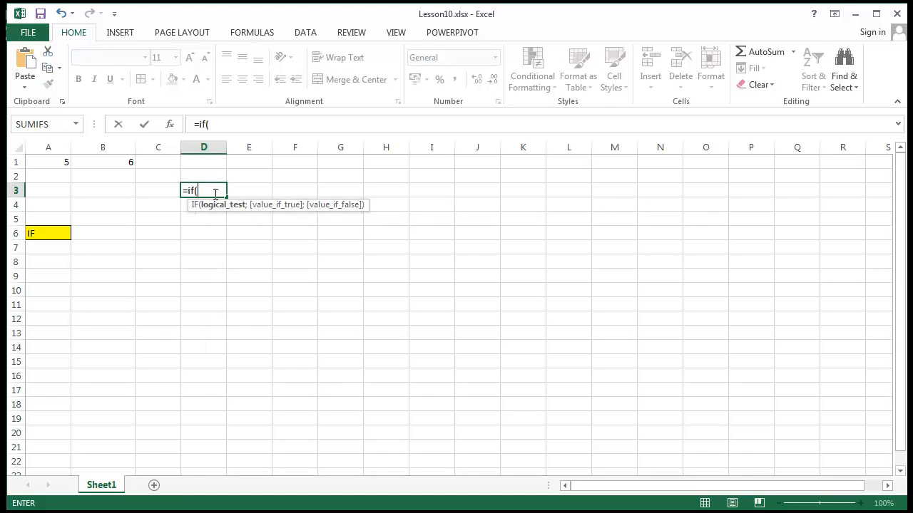
{"action": "type", "text": "D2"}
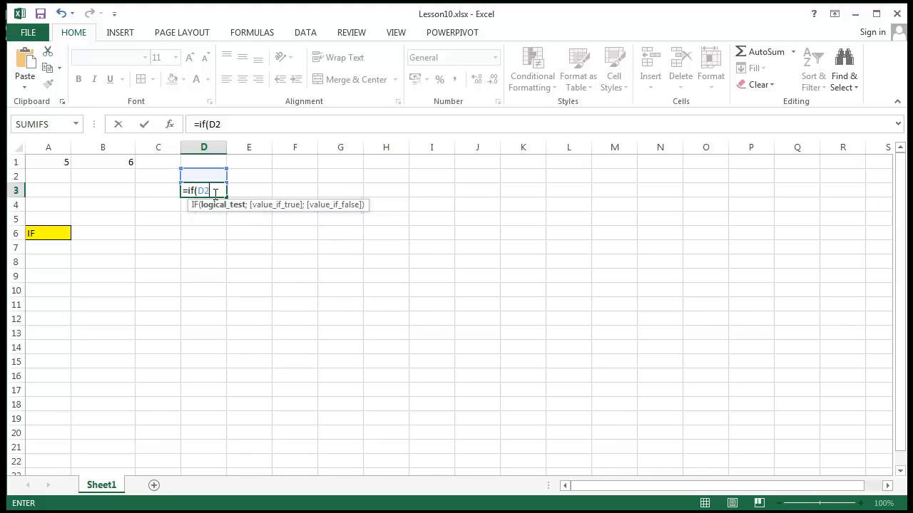
{"action": "type", "text": ">"}
{"action": "type", "text": ".1"}
{"action": "key", "text": "BackSpace"}
{"action": "key", "text": "BackSpace"}
{"action": "type", "text": ",1;"}
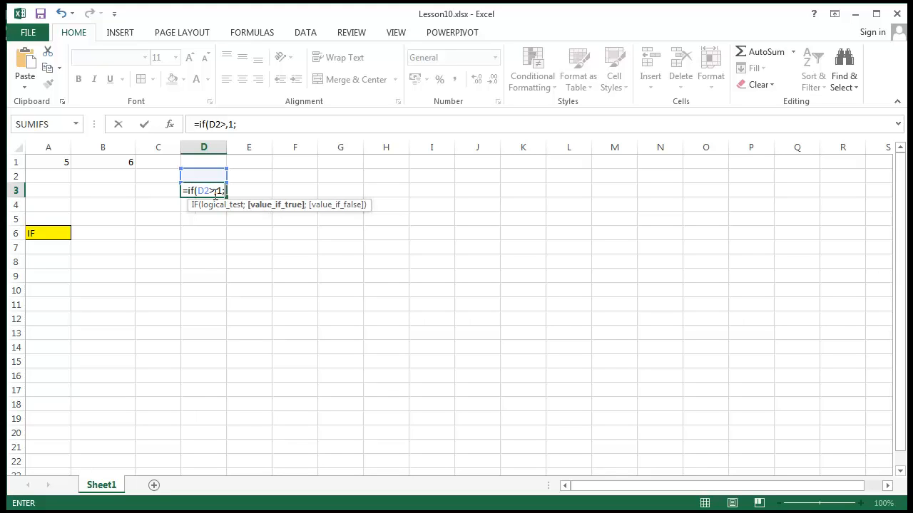
{"action": "type", "text": "\"Erroe: the "}
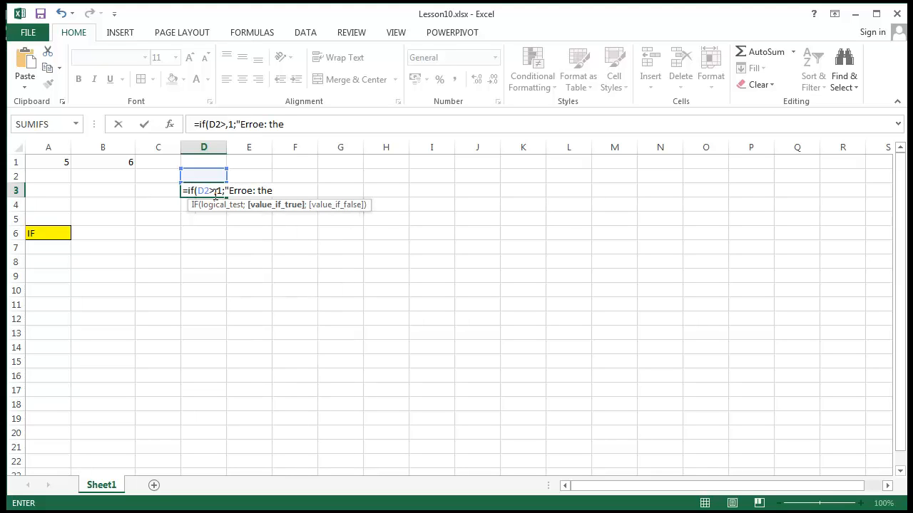
{"action": "type", "text": "% i"}
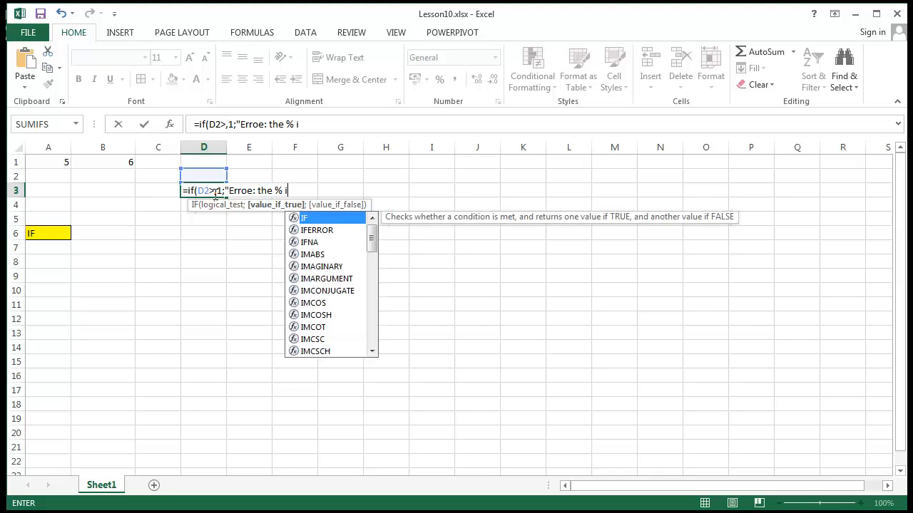
{"action": "type", "text": "n D@"}
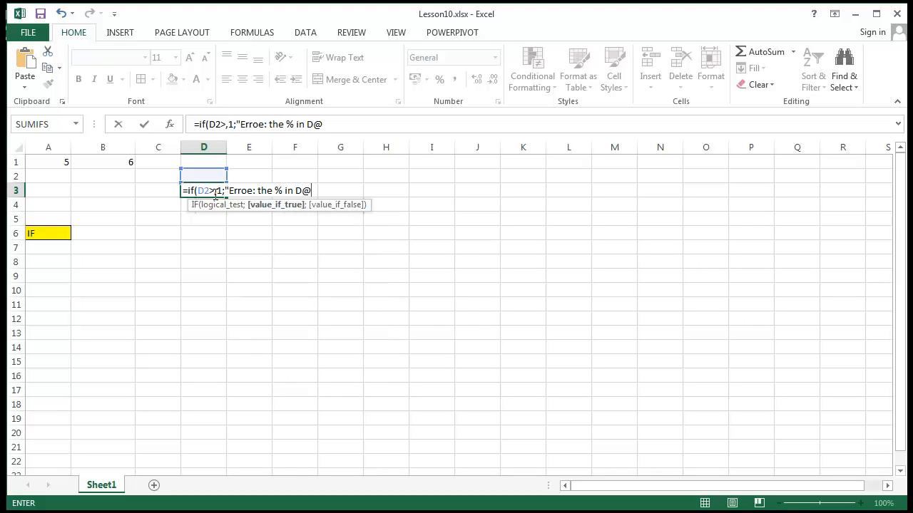
Step: Give D3's IF formula the true text "Error: the % in D2 is TOO Large" and a single quoted space as the false value
{"action": "key", "text": "BackSpace"}
{"action": "type", "text": "2 is TO"}
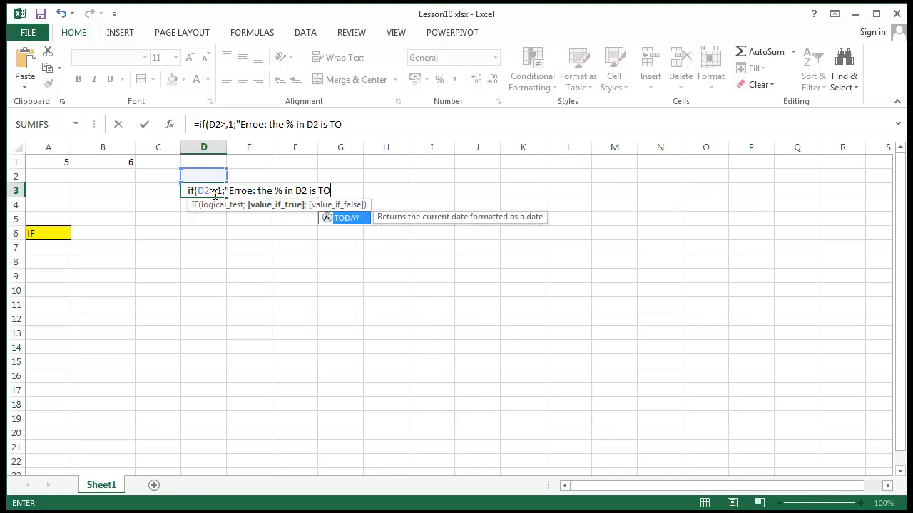
{"action": "type", "text": "O Larg"}
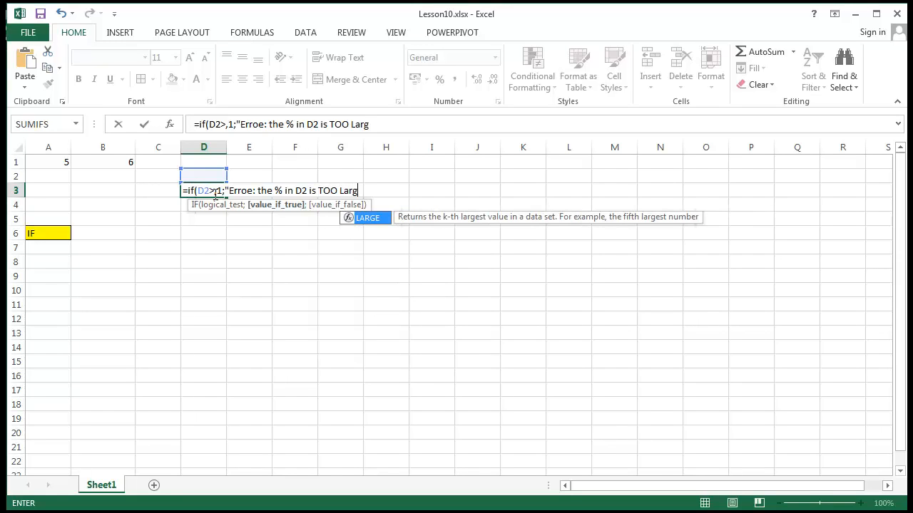
{"action": "type", "text": "e; "}
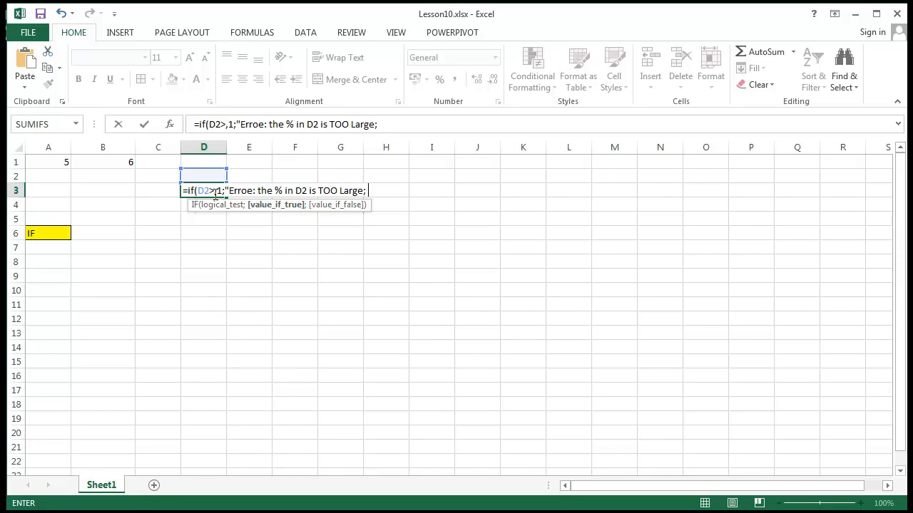
{"action": "type", "text": "\" \""}
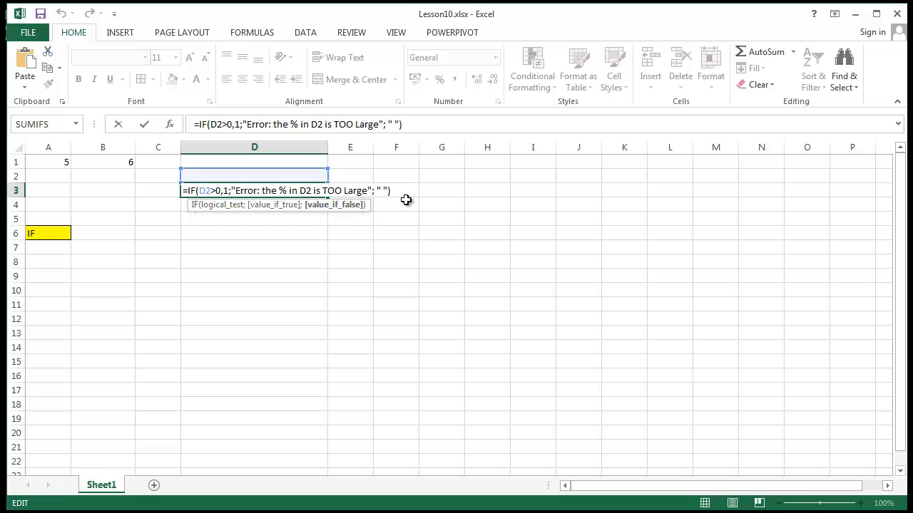
Step: Examine the error text, its quotation marks and the quoted space used as the false value in D3's IF formula
{"action": "left_click", "coordinate": [371, 190]}
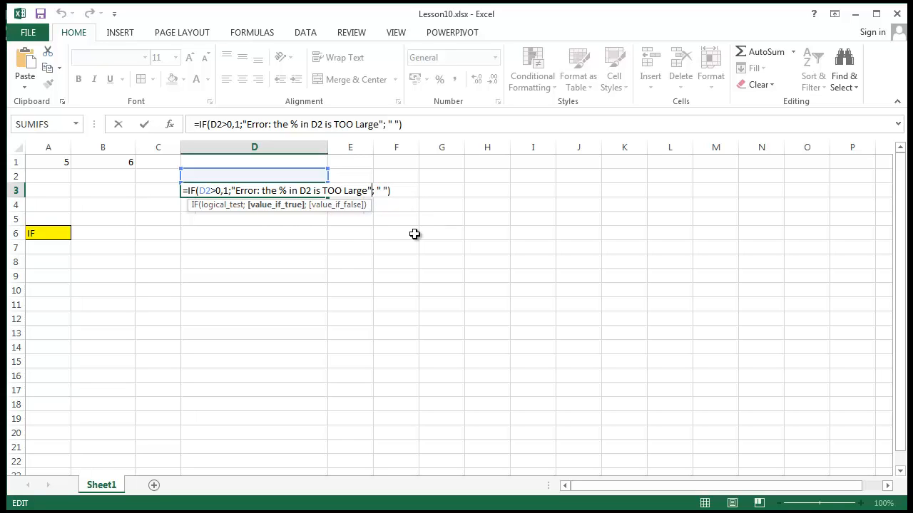
{"action": "left_click", "coordinate": [340, 235]}
{"action": "scroll", "coordinate": [291, 236], "scroll_direction": "up", "scroll_amount": 6, "text": "ctrl"}
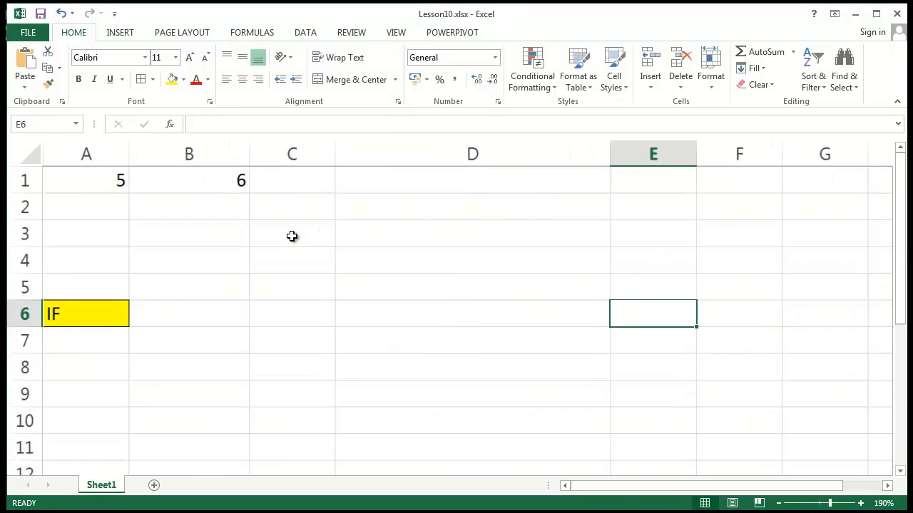
{"action": "left_click", "coordinate": [421, 236]}
{"action": "double_click", "coordinate": [421, 236]}
{"action": "left_click", "coordinate": [520, 230]}
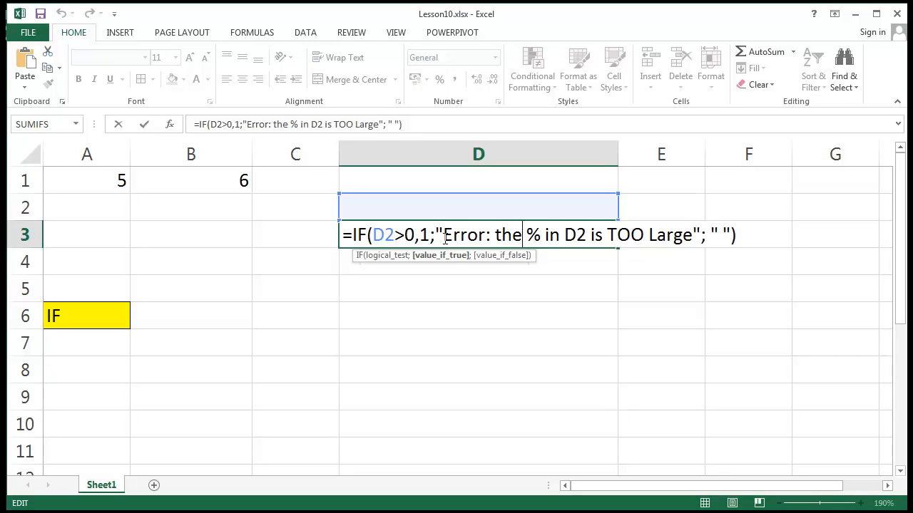
{"action": "left_click_drag", "start_coordinate": [444, 237], "coordinate": [694, 230]}
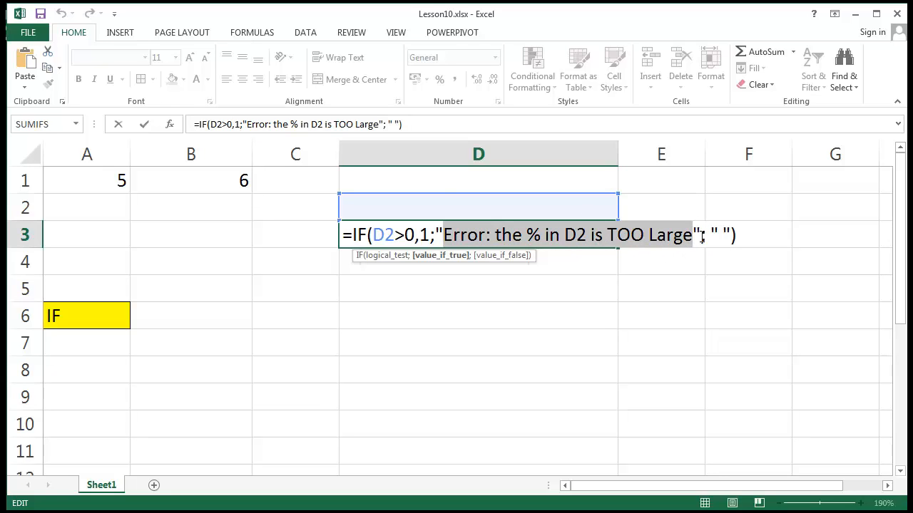
{"action": "left_click_drag", "start_coordinate": [692, 236], "coordinate": [701, 236]}
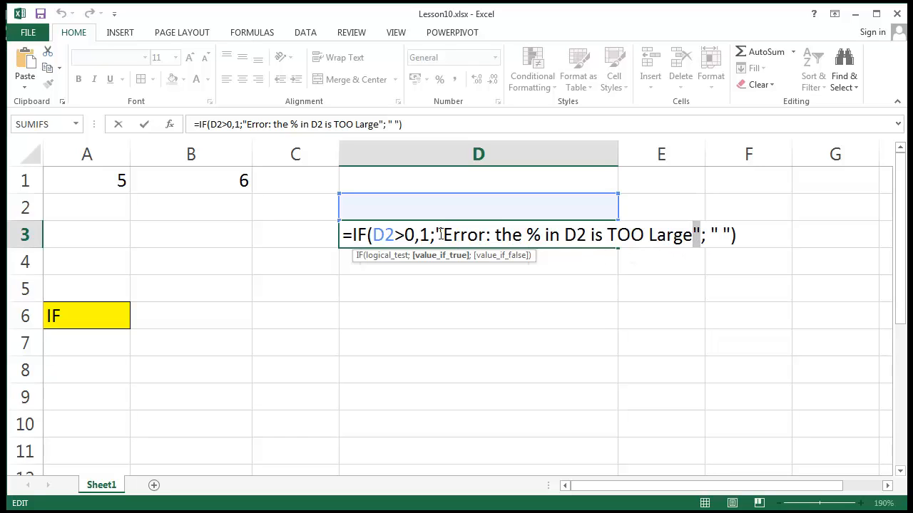
{"action": "left_click_drag", "start_coordinate": [434, 235], "coordinate": [443, 235]}
{"action": "left_click_drag", "start_coordinate": [711, 235], "coordinate": [738, 234]}
{"action": "left_click", "coordinate": [527, 240]}
Step: Remove the quoted space that serves as the false value from the IF formula in D3
{"action": "left_click_drag", "start_coordinate": [711, 235], "coordinate": [734, 235]}
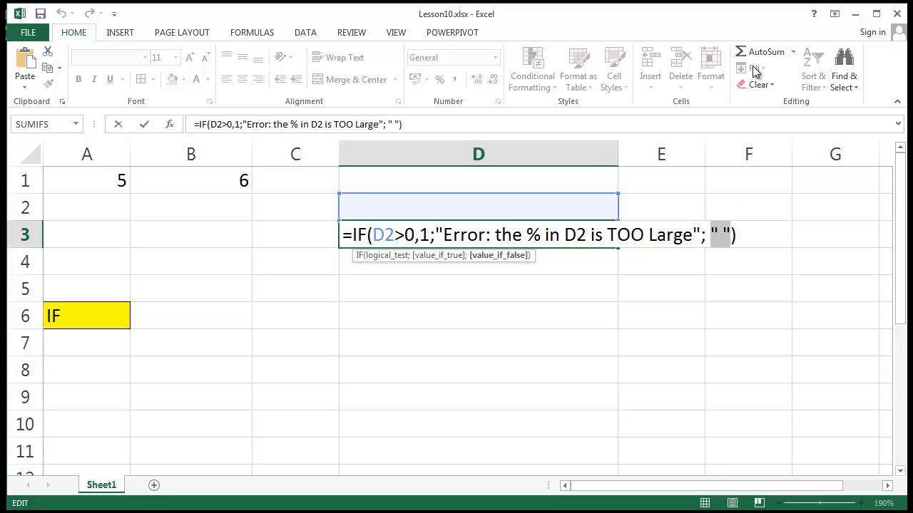
{"action": "key", "text": "Delete"}
{"action": "key", "text": "Return"}
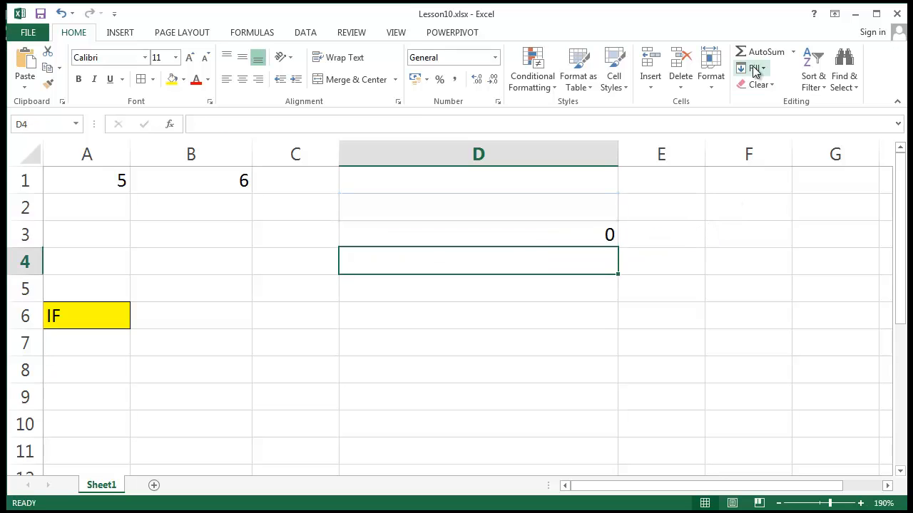
Step: Insert a quoted space as the false value of the IF formula in D3
{"action": "left_click", "coordinate": [546, 243]}
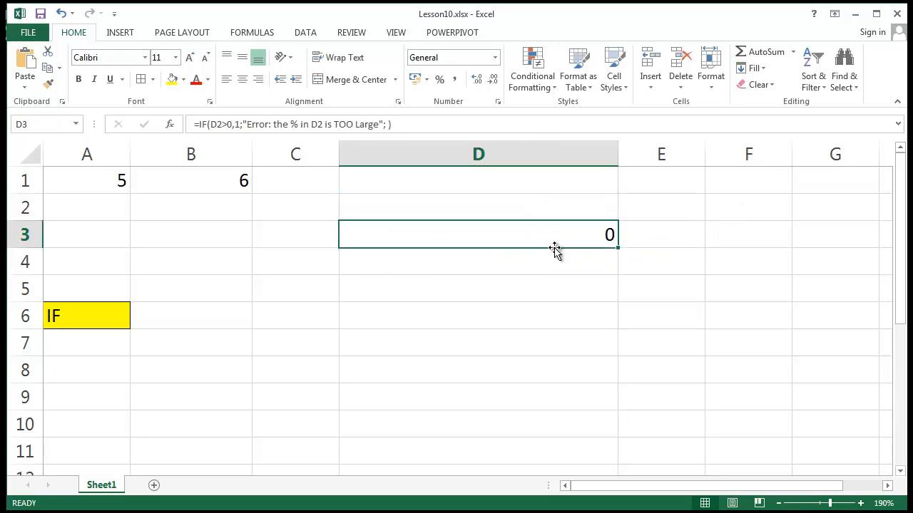
{"action": "left_click", "coordinate": [387, 124]}
{"action": "type", "text": "\";"}
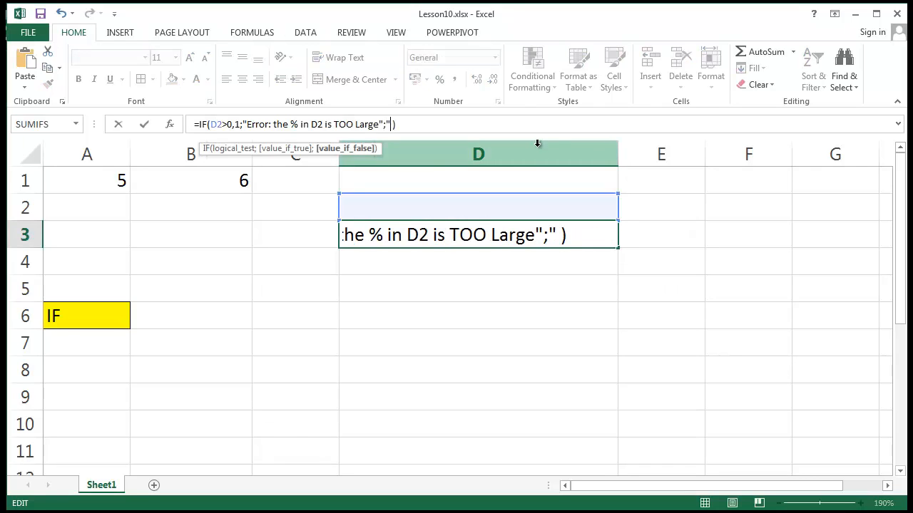
{"action": "type", "text": "\""}
{"action": "key", "text": "Return"}
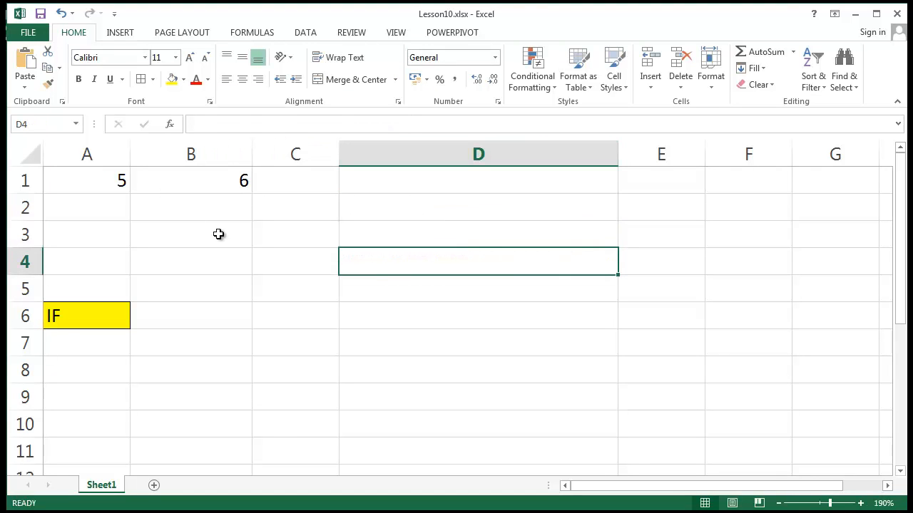
Step: Check the IF formula in D3 and enter 1 as the test value in D2
{"action": "left_click", "coordinate": [476, 233]}
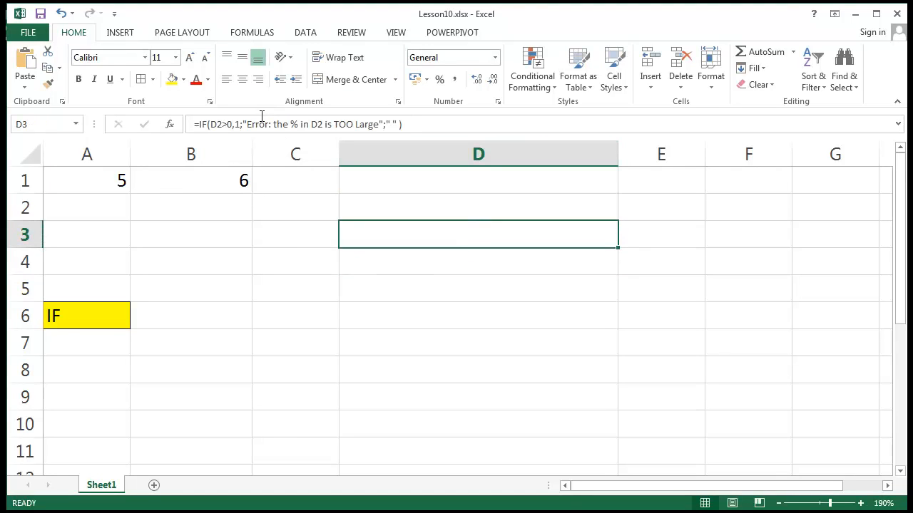
{"action": "left_click", "coordinate": [418, 208]}
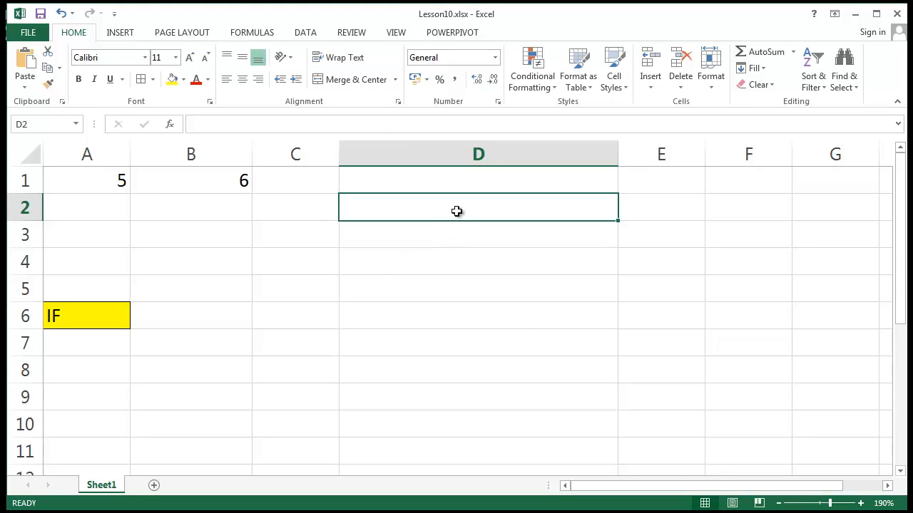
{"action": "left_click", "coordinate": [474, 230]}
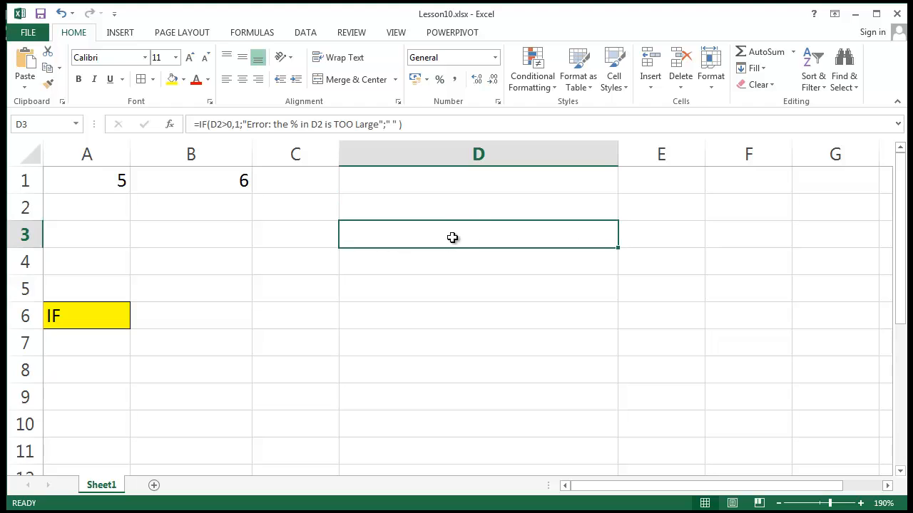
{"action": "left_click", "coordinate": [452, 210]}
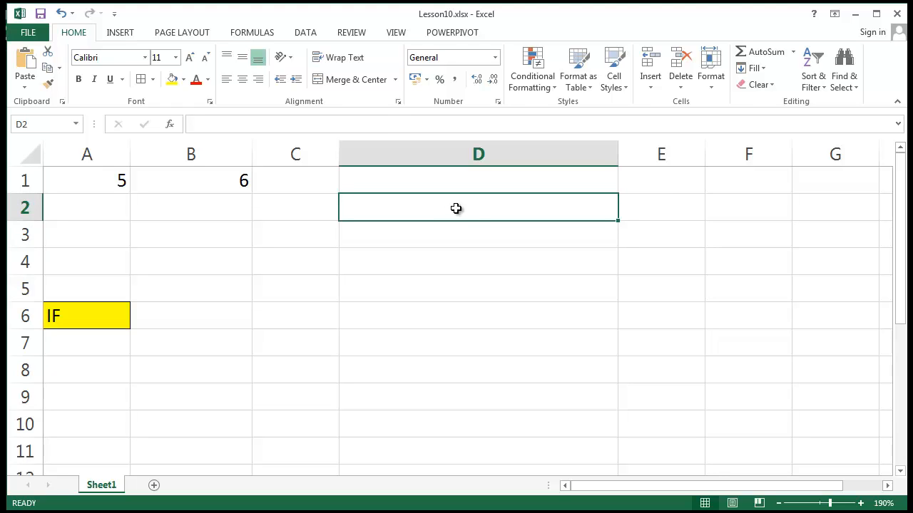
{"action": "type", "text": "1"}
{"action": "key", "text": "Return"}
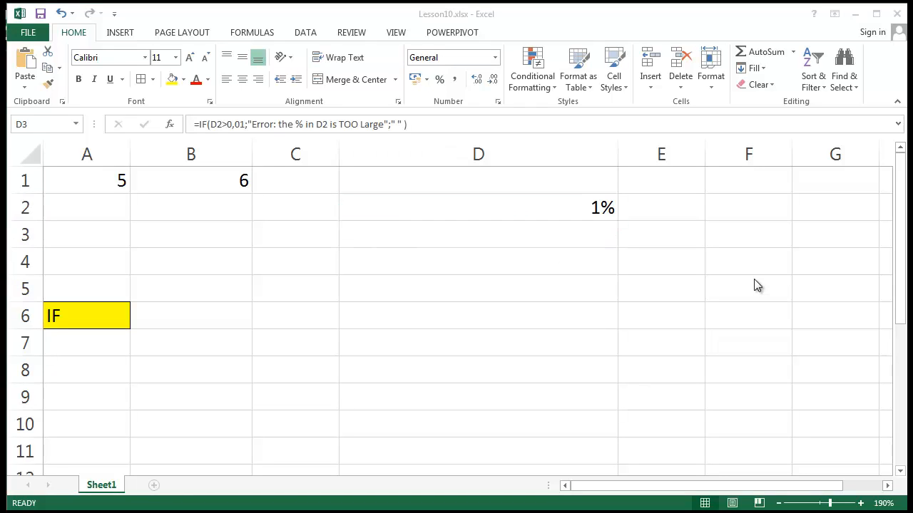
Step: Check the percentage stored in D2 and display it with one decimal place
{"action": "left_click", "coordinate": [573, 207]}
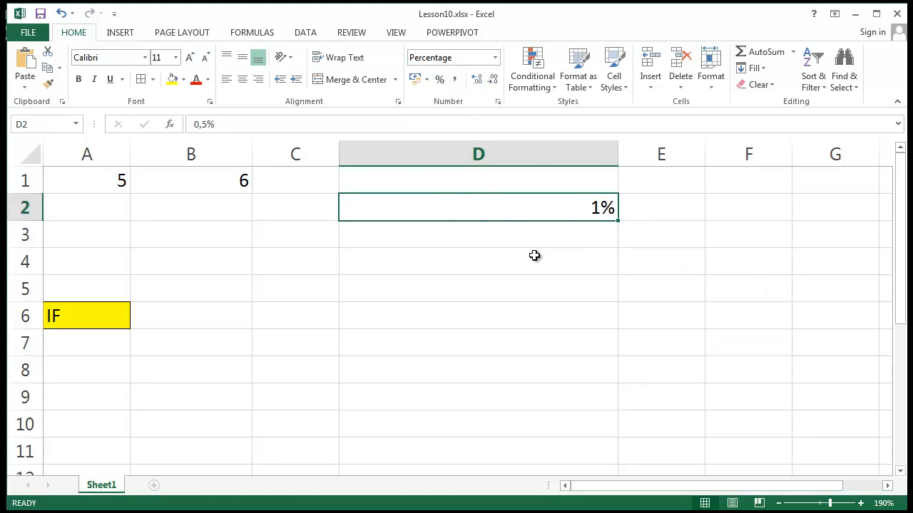
{"action": "left_click_drag", "start_coordinate": [222, 125], "coordinate": [193, 121]}
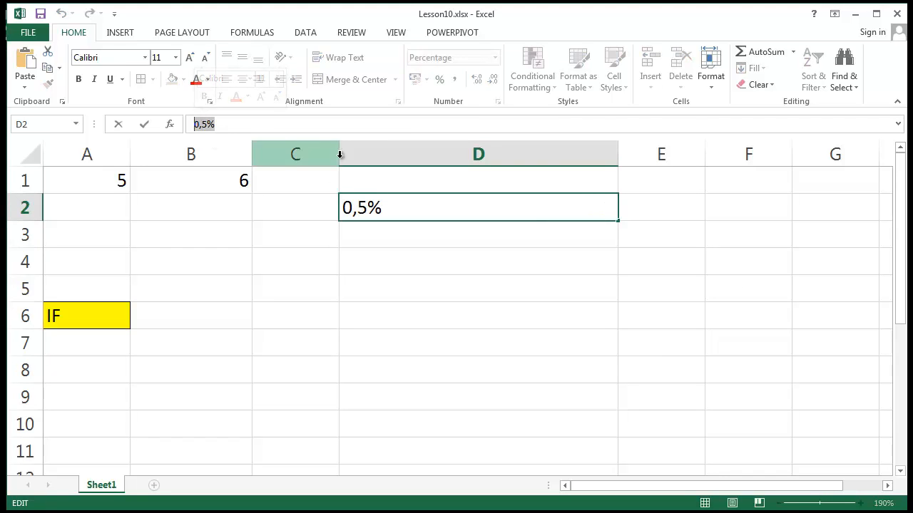
{"action": "left_click", "coordinate": [417, 282]}
{"action": "left_click", "coordinate": [528, 201]}
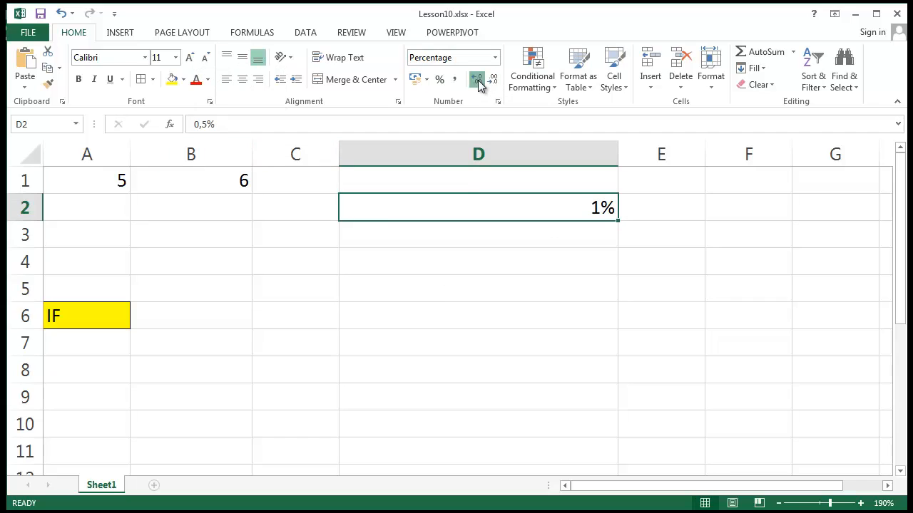
{"action": "left_click", "coordinate": [476, 79]}
{"action": "left_click", "coordinate": [608, 347]}
{"action": "left_click", "coordinate": [546, 207]}
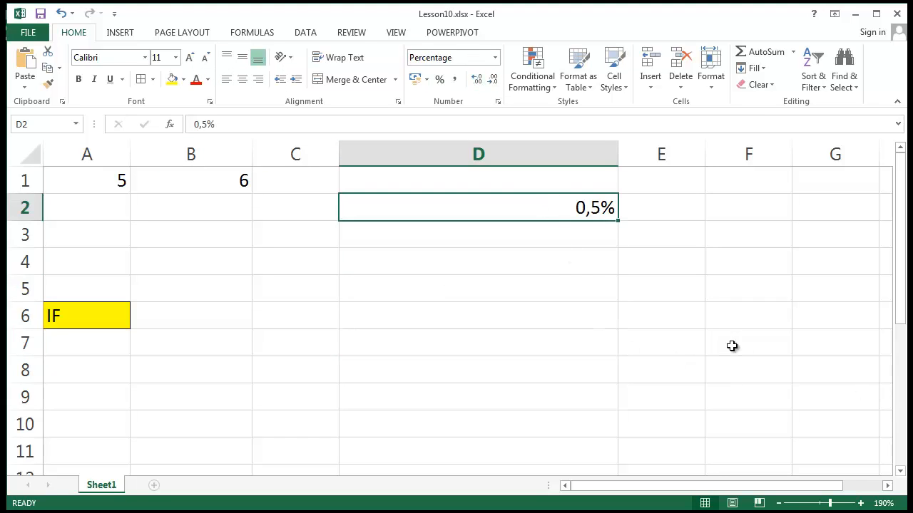
Step: Enter 1% in D2 and check the result of the IF formula in D3
{"action": "type", "text": "1%"}
{"action": "key", "text": "ctrl+Return"}
{"action": "left_click", "coordinate": [585, 251]}
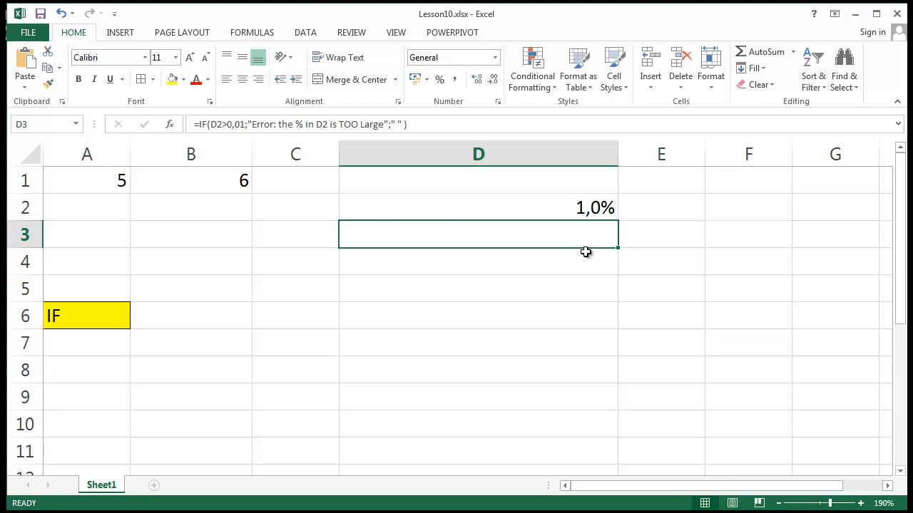
Step: Change the percentage in D2 to 1,5% to test the IF formula in D3
{"action": "left_click", "coordinate": [602, 207]}
{"action": "double_click", "coordinate": [600, 207]}
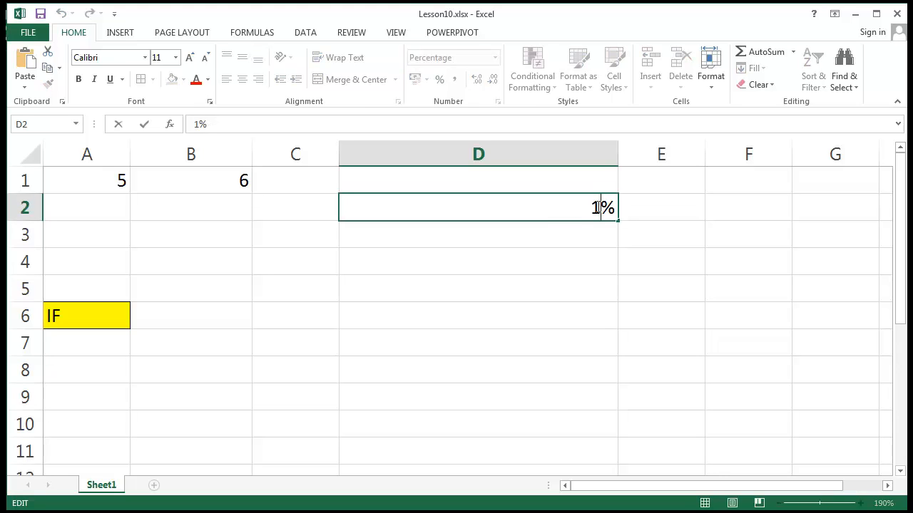
{"action": "type", "text": ",5"}
{"action": "key", "text": "Return"}
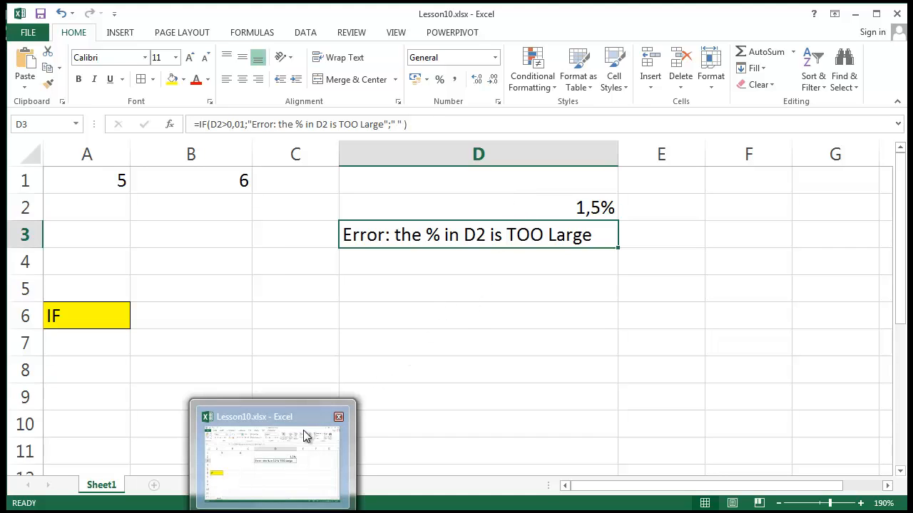
Step: Search the function library for "if" from cell D7 and open the help topic of the IF function
{"action": "left_click", "coordinate": [550, 344]}
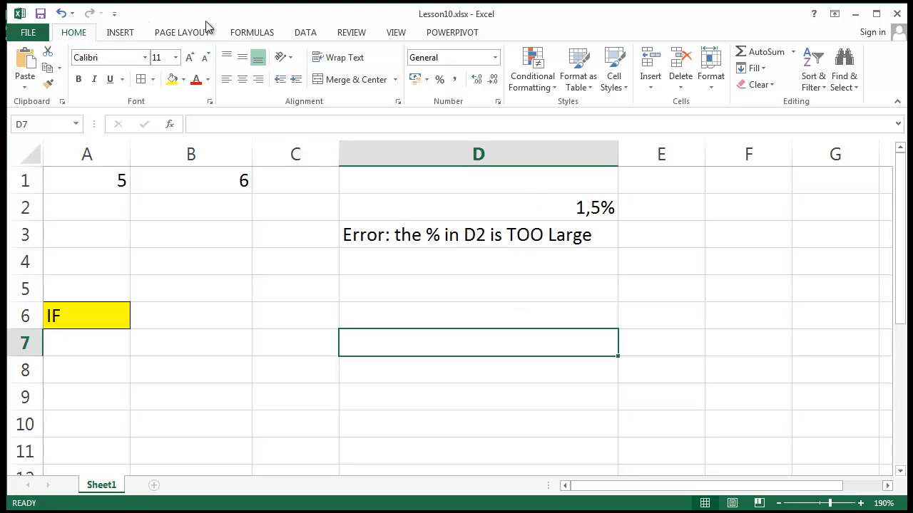
{"action": "left_click", "coordinate": [261, 32]}
{"action": "left_click", "coordinate": [27, 71]}
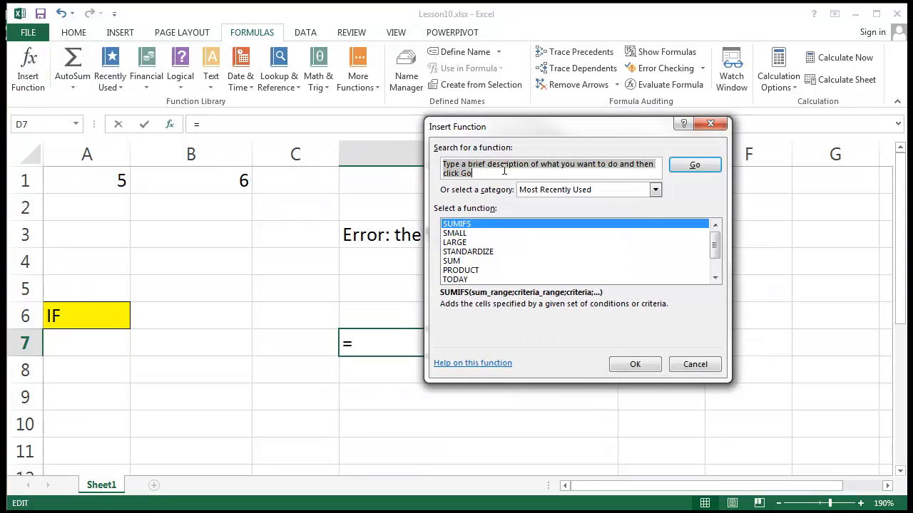
{"action": "type", "text": "if"}
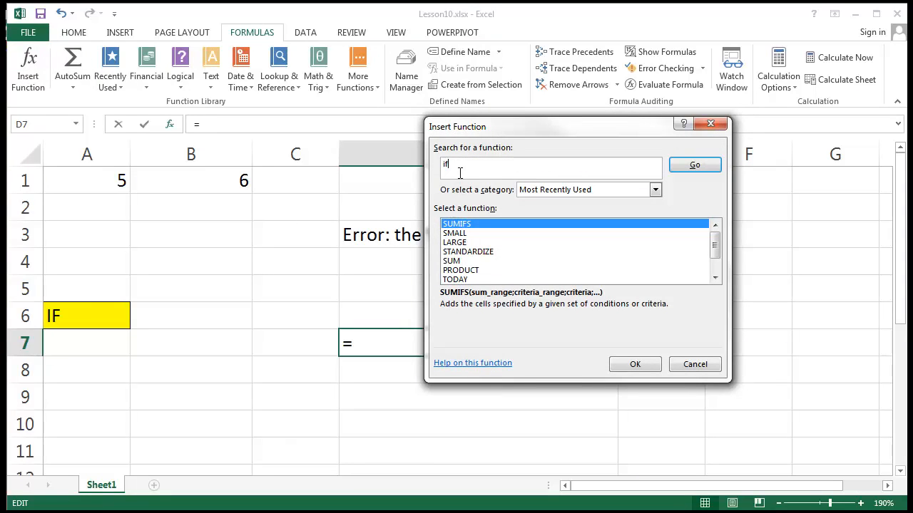
{"action": "key", "text": "Return"}
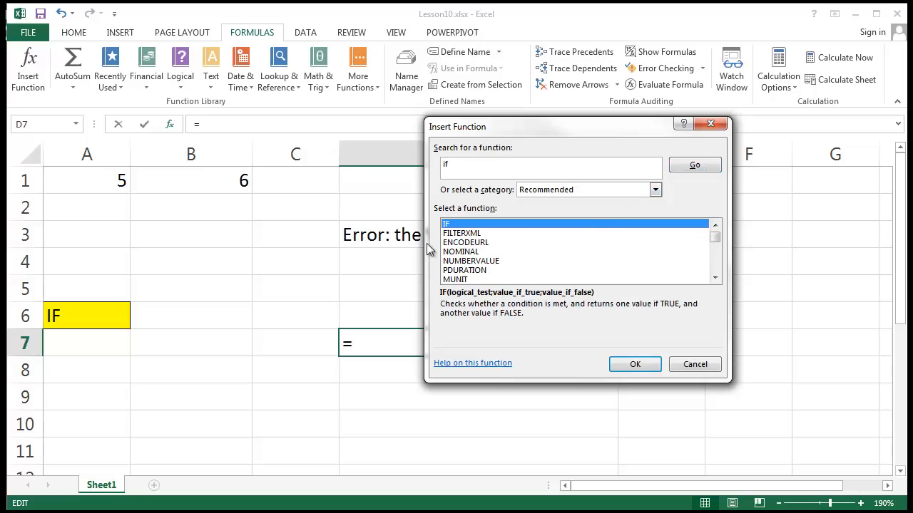
{"action": "left_click", "coordinate": [482, 365]}
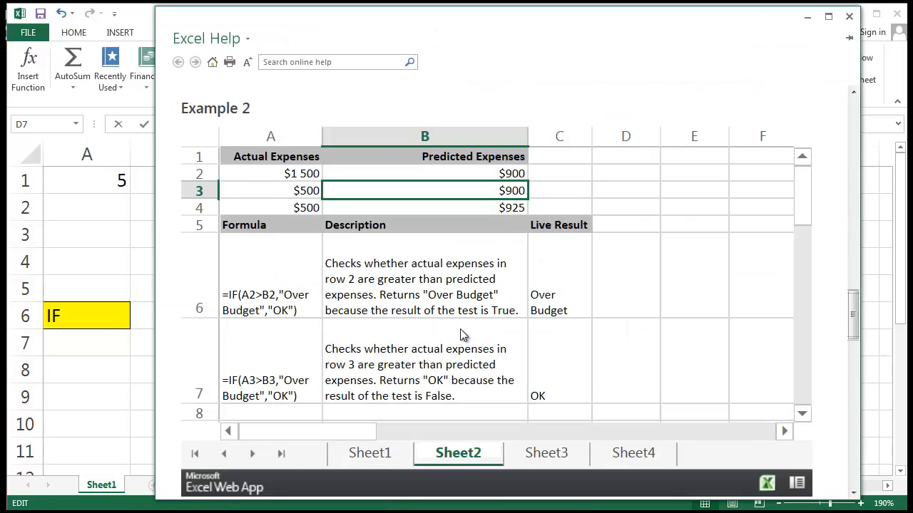
Step: Read the IF help topic, including the remarks and Example 2, and leave the help and function search without inserting anything
{"action": "scroll", "coordinate": [356, 233], "scroll_direction": "down", "scroll_amount": 1}
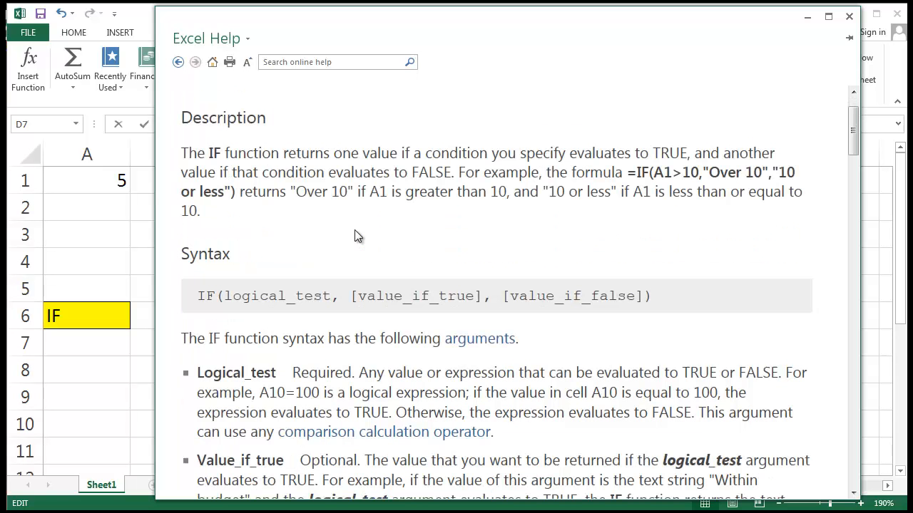
{"action": "scroll", "coordinate": [367, 228], "scroll_direction": "down", "scroll_amount": 6}
{"action": "left_click_drag", "start_coordinate": [854, 180], "coordinate": [853, 201]}
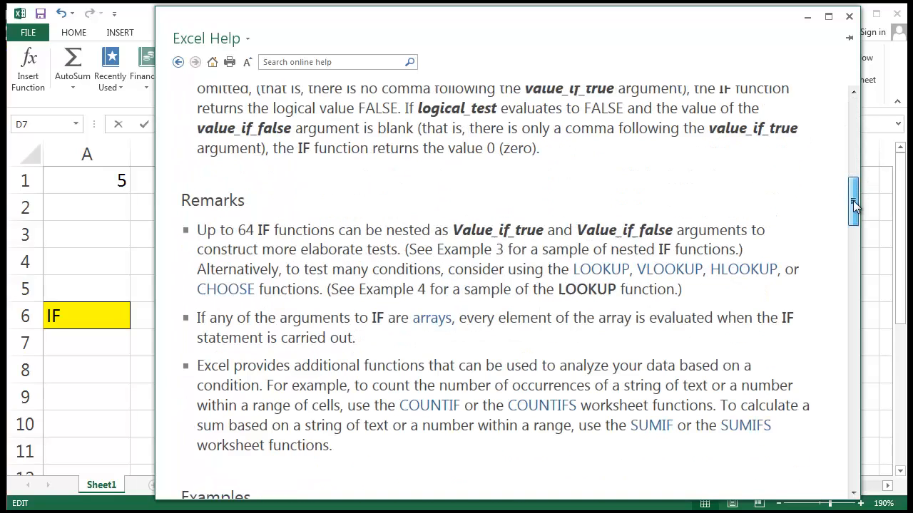
{"action": "scroll", "coordinate": [380, 324], "scroll_direction": "down", "scroll_amount": 5}
{"action": "scroll", "coordinate": [381, 324], "scroll_direction": "down", "scroll_amount": 2}
{"action": "scroll", "coordinate": [381, 326], "scroll_direction": "down", "scroll_amount": 3}
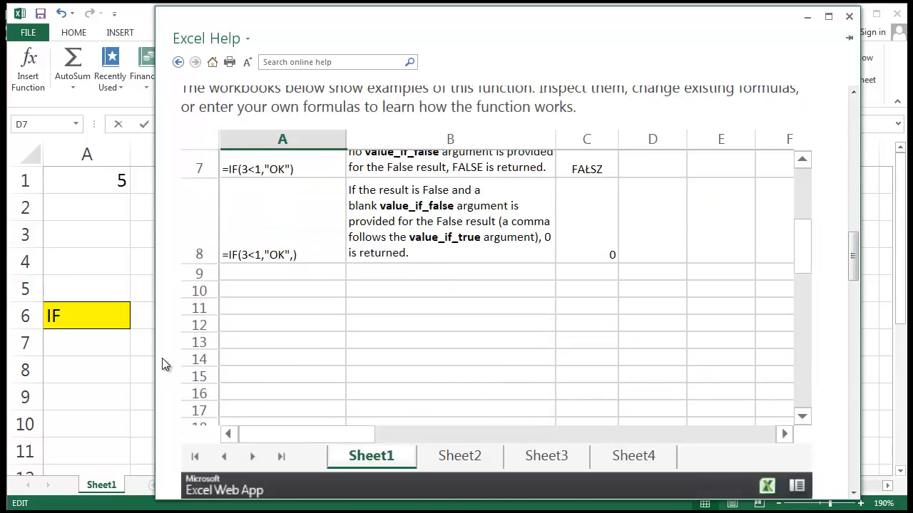
{"action": "scroll", "coordinate": [167, 363], "scroll_direction": "down", "scroll_amount": 8}
{"action": "scroll", "coordinate": [204, 249], "scroll_direction": "up", "scroll_amount": 2}
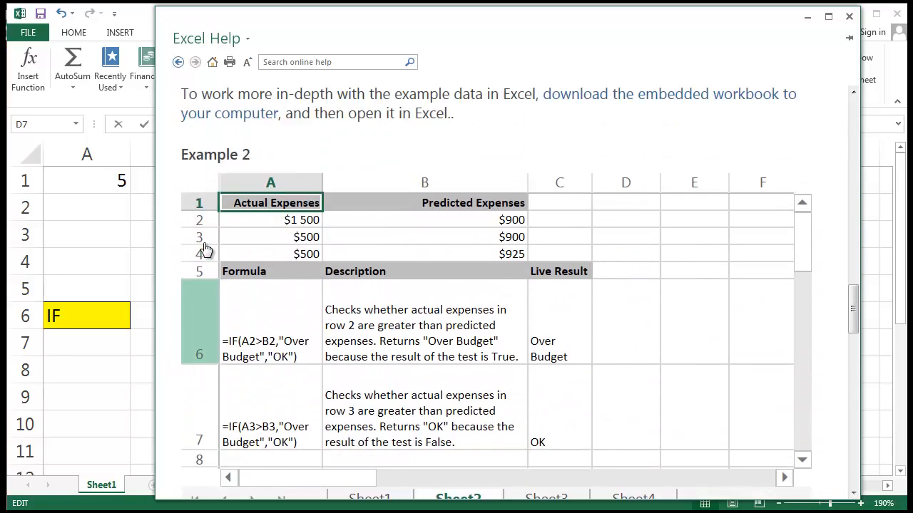
{"action": "scroll", "coordinate": [203, 254], "scroll_direction": "down", "scroll_amount": 2}
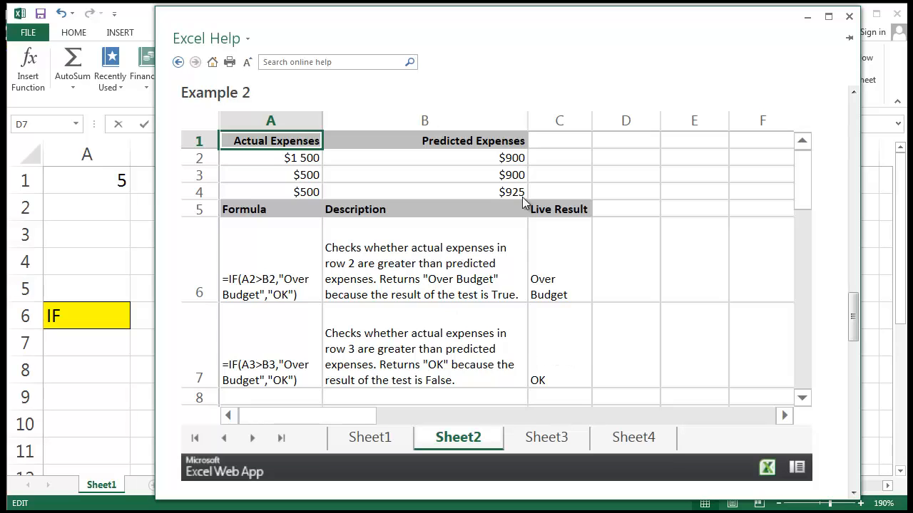
{"action": "scroll", "coordinate": [530, 295], "scroll_direction": "down", "scroll_amount": 2}
{"action": "scroll", "coordinate": [530, 295], "scroll_direction": "up", "scroll_amount": 2}
{"action": "left_click", "coordinate": [849, 16]}
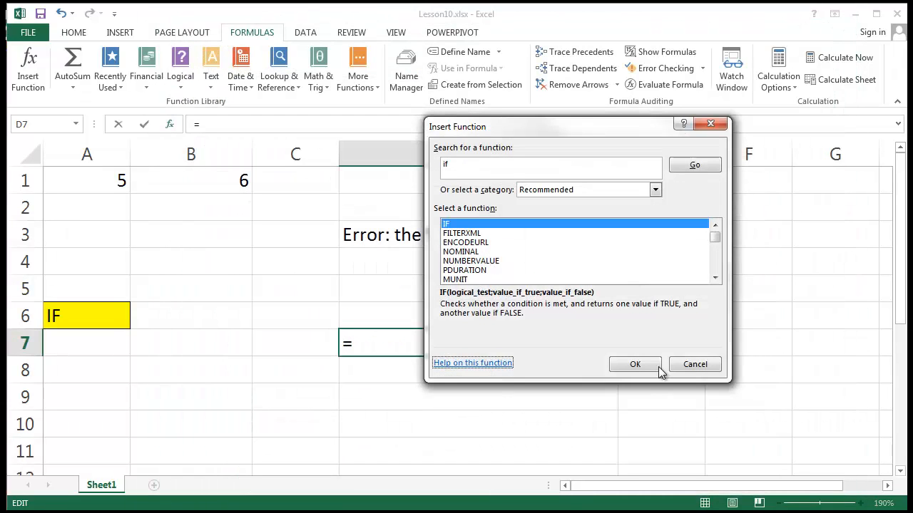
{"action": "left_click", "coordinate": [692, 365]}
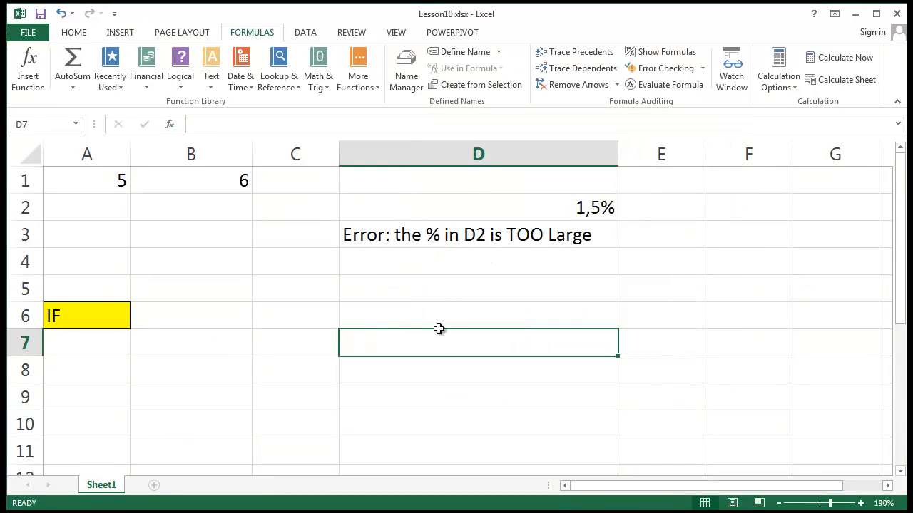
Step: Fill cells B6, B7 and B8 with yellow
{"action": "left_click", "coordinate": [459, 281]}
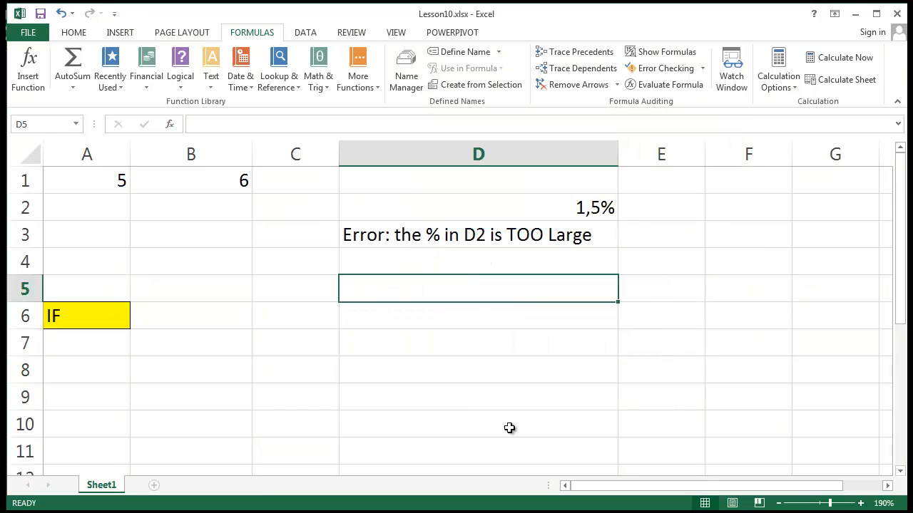
{"action": "left_click", "coordinate": [478, 407]}
{"action": "scroll", "coordinate": [478, 408], "scroll_direction": "down", "scroll_amount": 1}
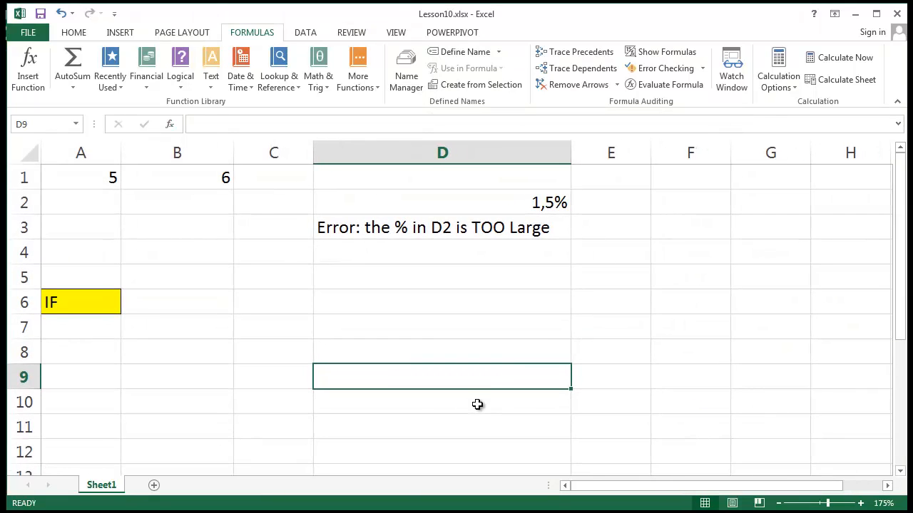
{"action": "left_click", "coordinate": [163, 304]}
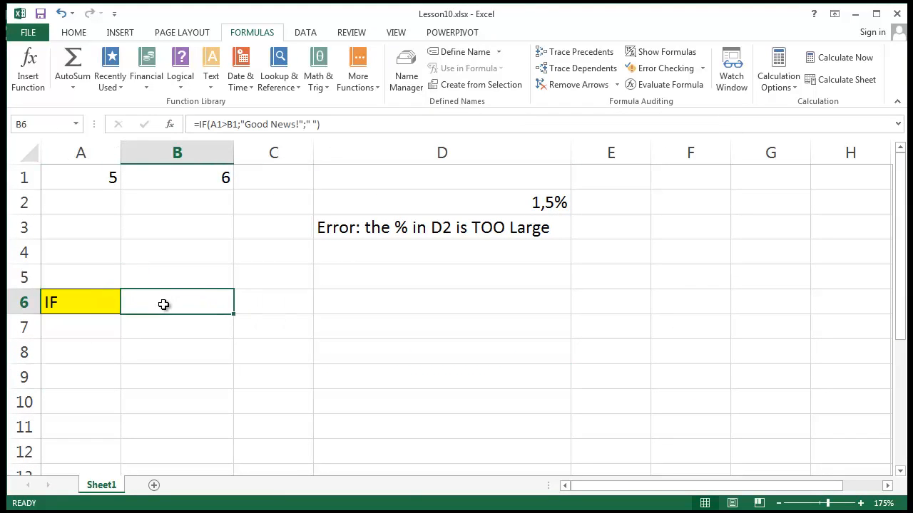
{"action": "left_click", "coordinate": [74, 37]}
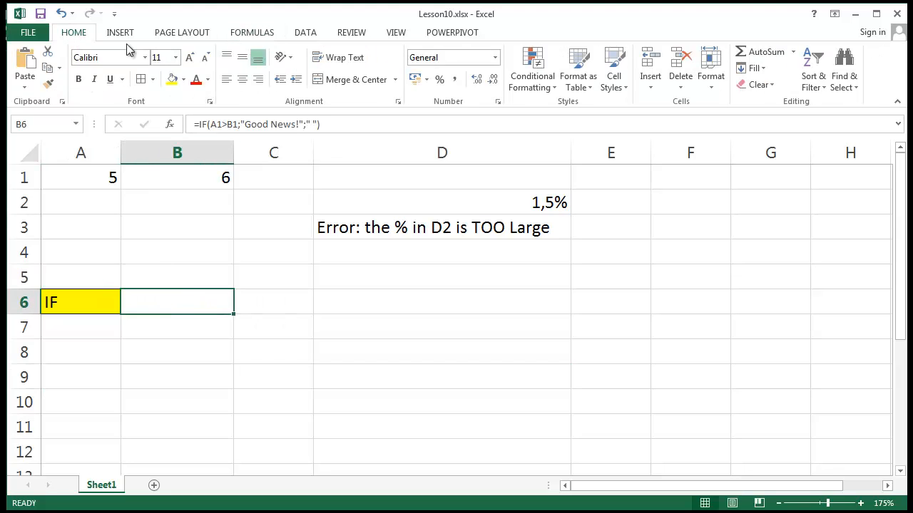
{"action": "left_click", "coordinate": [171, 80]}
{"action": "left_click", "coordinate": [188, 326]}
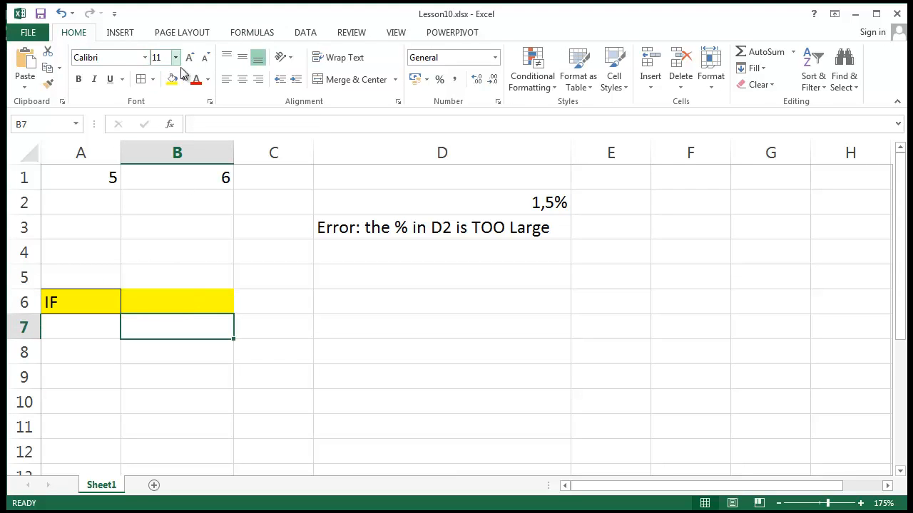
{"action": "left_click", "coordinate": [171, 79]}
{"action": "left_click", "coordinate": [198, 348]}
{"action": "left_click", "coordinate": [171, 79]}
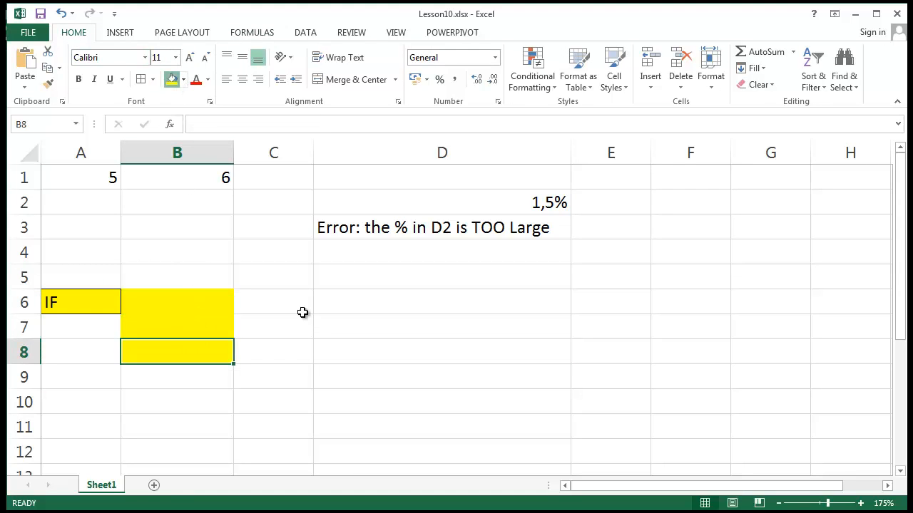
Step: Apply borders to all cells in B6:B8 and widen column C
{"action": "left_click", "coordinate": [198, 293]}
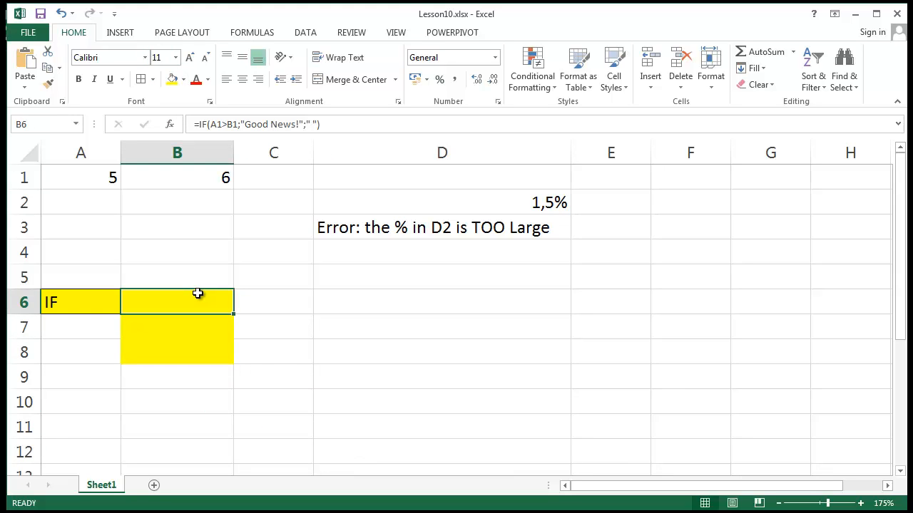
{"action": "left_click_drag", "start_coordinate": [198, 293], "coordinate": [195, 355]}
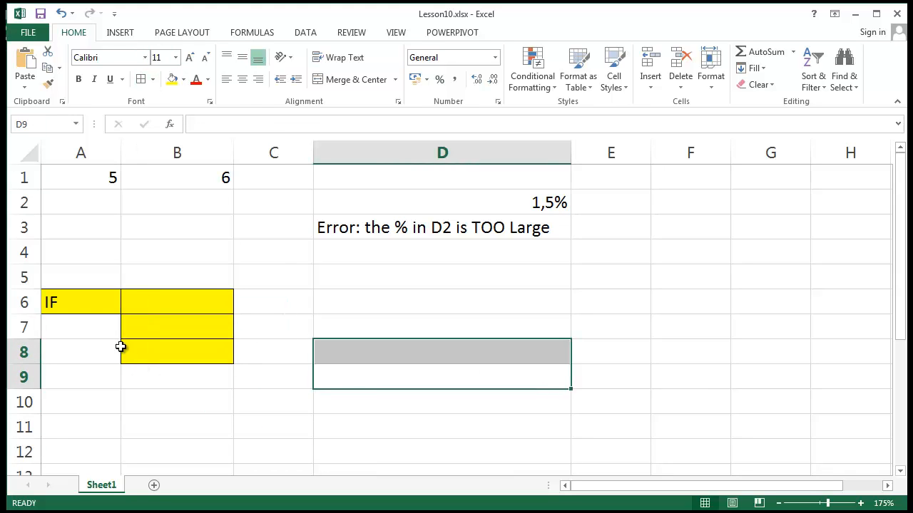
{"action": "left_click", "coordinate": [269, 301]}
{"action": "left_click_drag", "start_coordinate": [314, 152], "coordinate": [389, 152]}
{"action": "left_click", "coordinate": [287, 260]}
Step: Enter the heading "Function result" in B5 and widen column B to fit it
{"action": "left_click", "coordinate": [208, 267]}
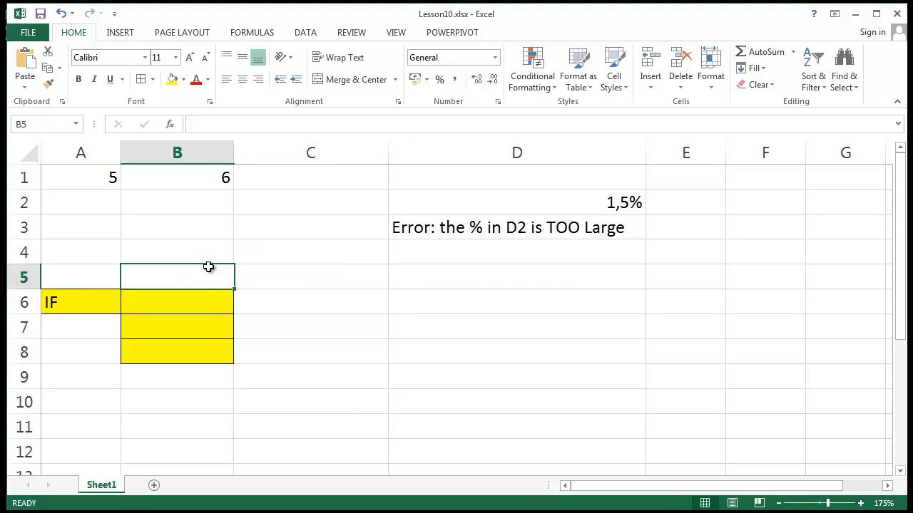
{"action": "type", "text": "Func"}
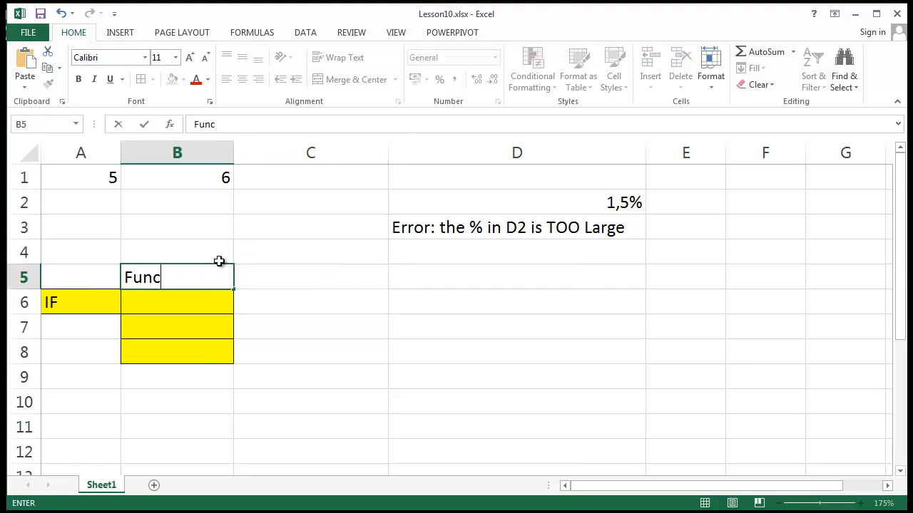
{"action": "type", "text": "tion resu"}
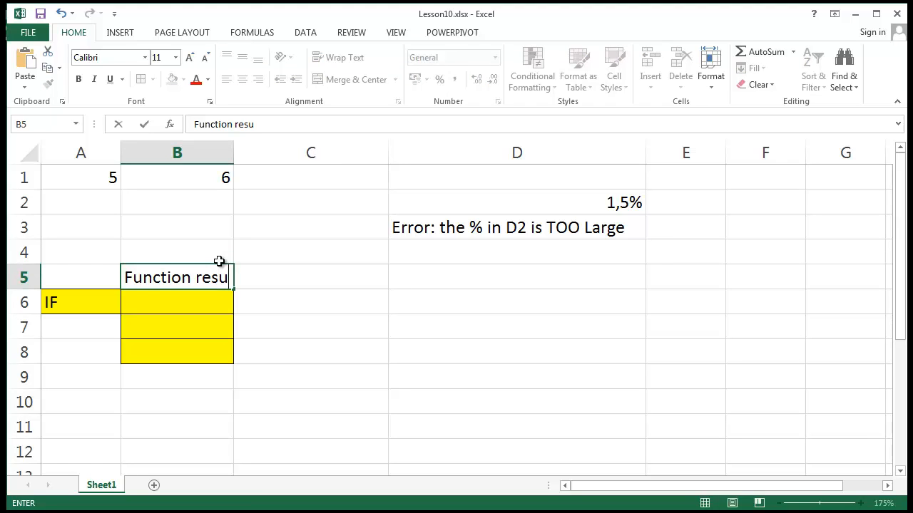
{"action": "type", "text": "lt"}
{"action": "key", "text": "Return"}
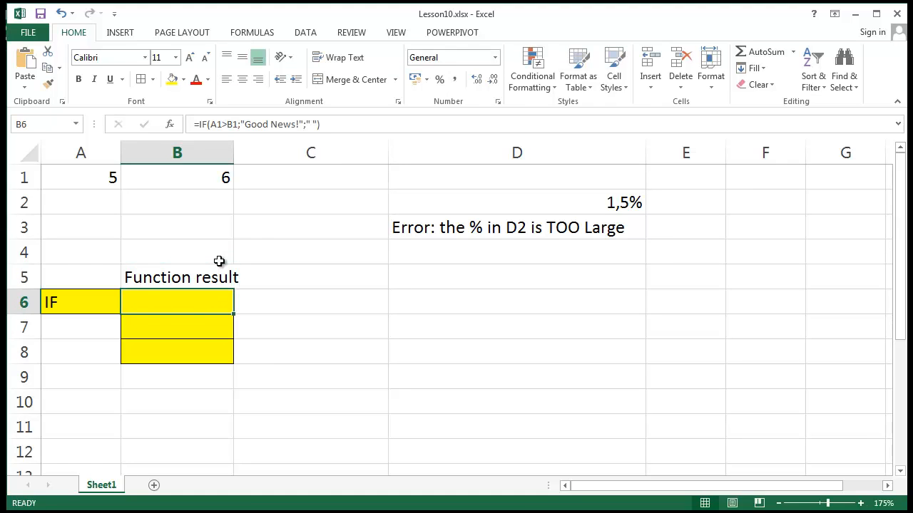
{"action": "left_click_drag", "start_coordinate": [235, 153], "coordinate": [249, 153]}
Step: Enter the heading "Description" in C5
{"action": "left_click", "coordinate": [305, 276]}
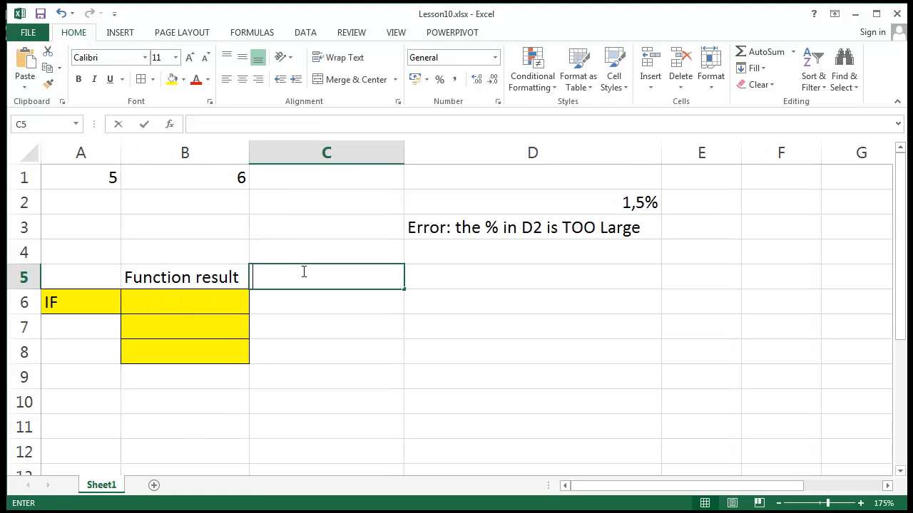
{"action": "type", "text": "Dex"}
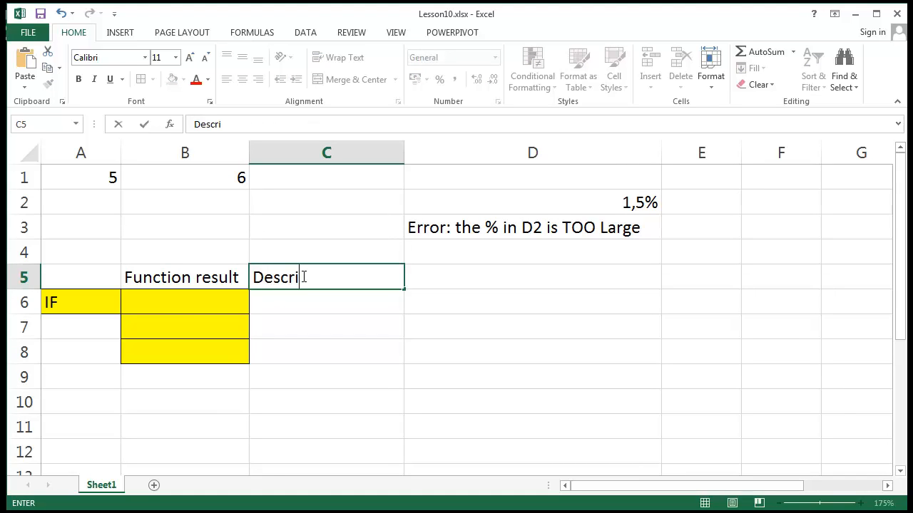
{"action": "type", "text": "on"}
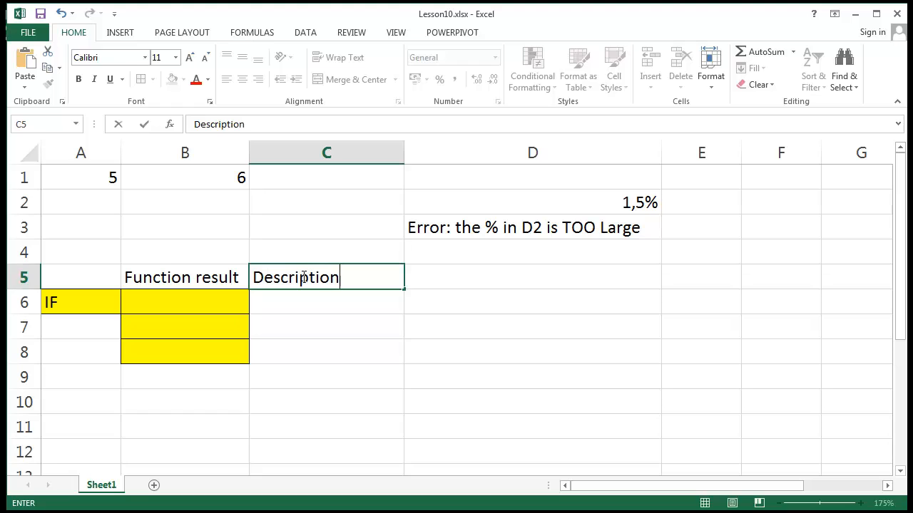
{"action": "key", "text": "Return"}
Step: Format the heading cells B5:C5 with a yellow fill and borders
{"action": "left_click_drag", "start_coordinate": [143, 276], "coordinate": [290, 268]}
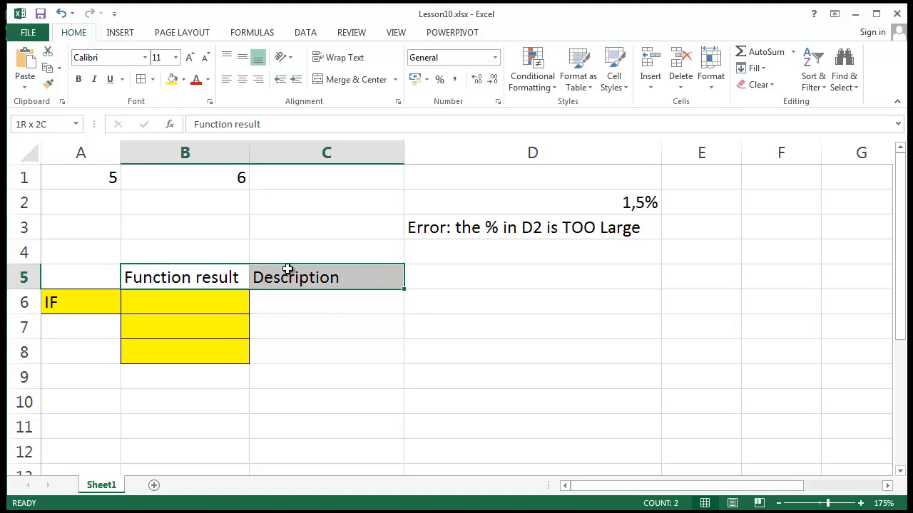
{"action": "left_click", "coordinate": [176, 79]}
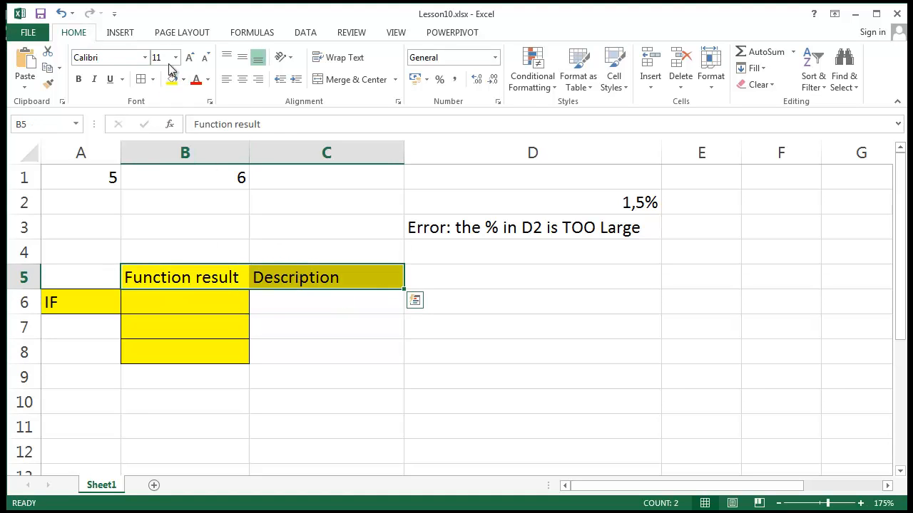
{"action": "left_click", "coordinate": [392, 374]}
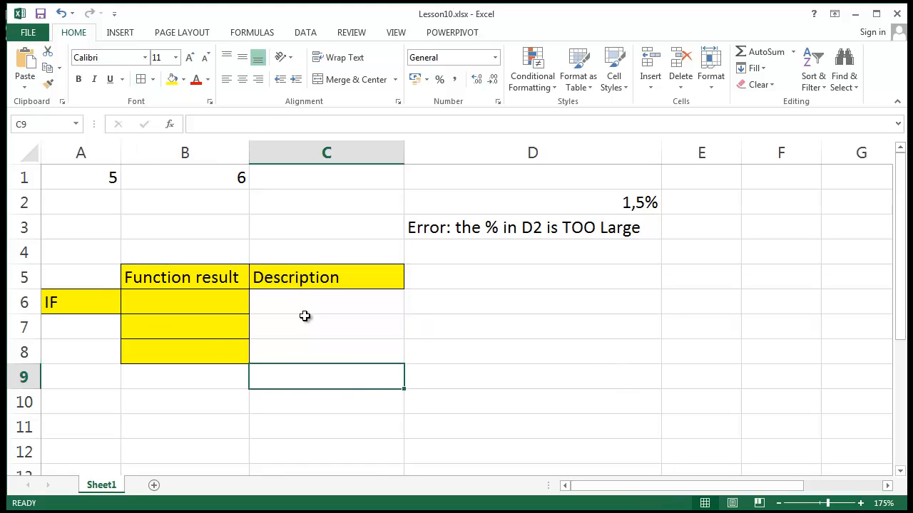
Step: Format the description cells C6:C8 with a yellow fill and borders around every cell
{"action": "left_click_drag", "start_coordinate": [305, 317], "coordinate": [310, 350]}
{"action": "left_click", "coordinate": [176, 79]}
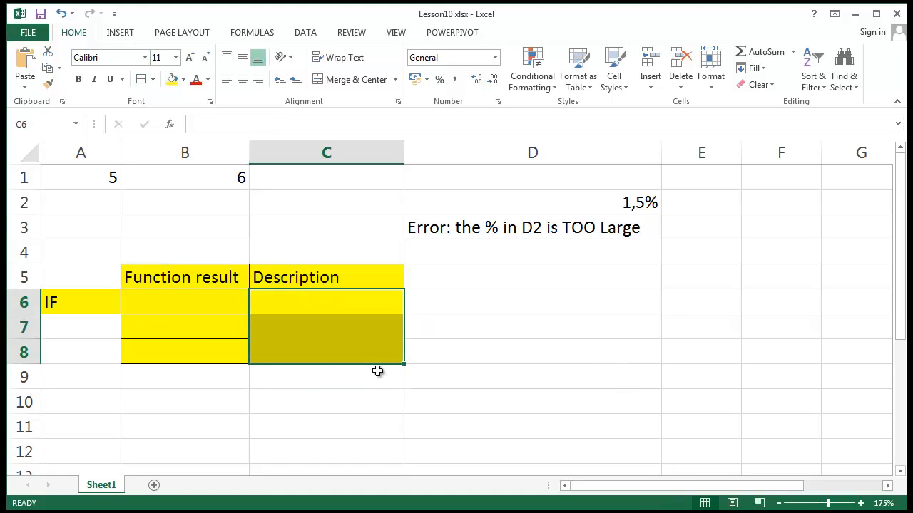
{"action": "left_click", "coordinate": [377, 371]}
{"action": "left_click", "coordinate": [311, 298]}
{"action": "left_click_drag", "start_coordinate": [311, 298], "coordinate": [321, 344]}
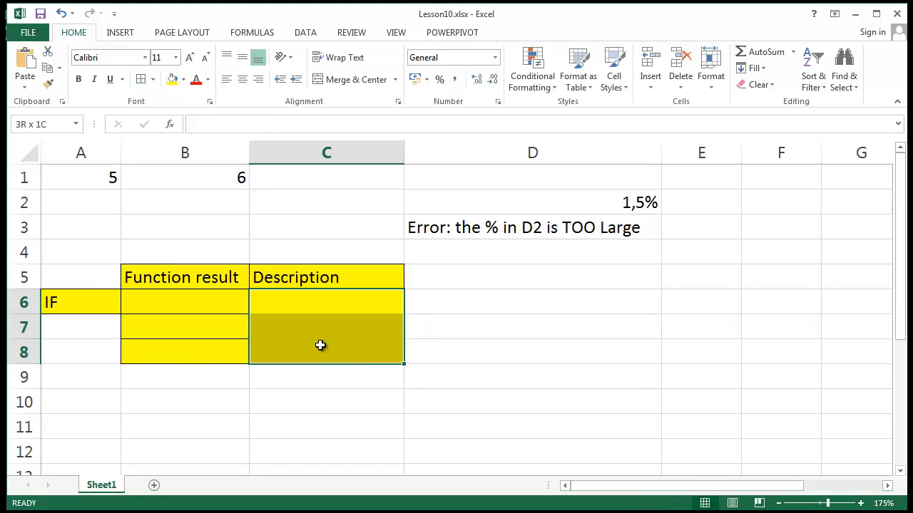
{"action": "left_click", "coordinate": [142, 79]}
{"action": "left_click", "coordinate": [363, 271]}
{"action": "left_click", "coordinate": [165, 305]}
{"action": "left_click", "coordinate": [166, 326]}
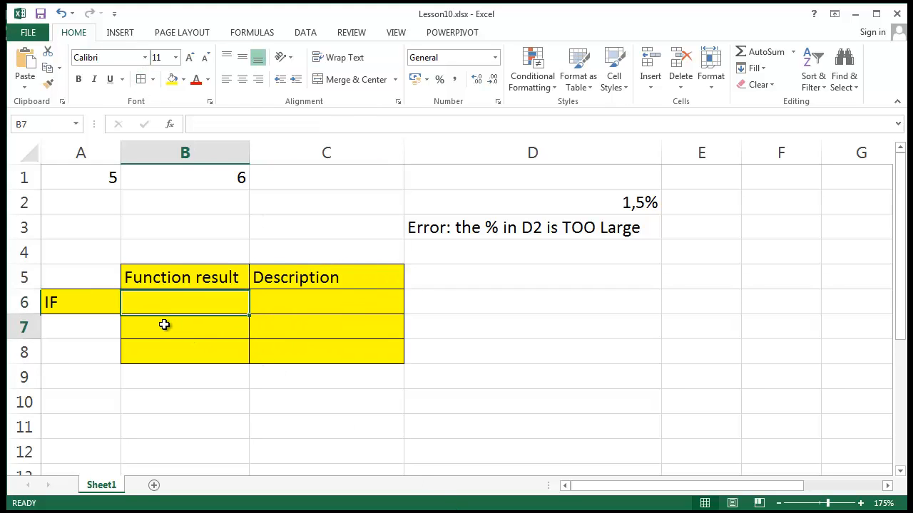
Step: Fill cells A1:C3 with the standard light blue and add borders around every cell
{"action": "left_click", "coordinate": [169, 348]}
{"action": "left_click", "coordinate": [493, 336]}
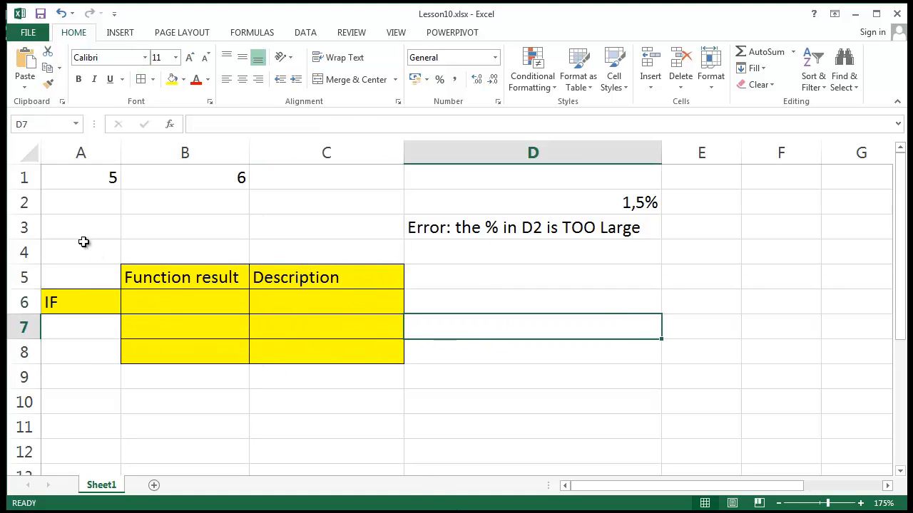
{"action": "left_click_drag", "start_coordinate": [78, 175], "coordinate": [228, 228]}
{"action": "left_click_drag", "start_coordinate": [309, 235], "coordinate": [346, 223]}
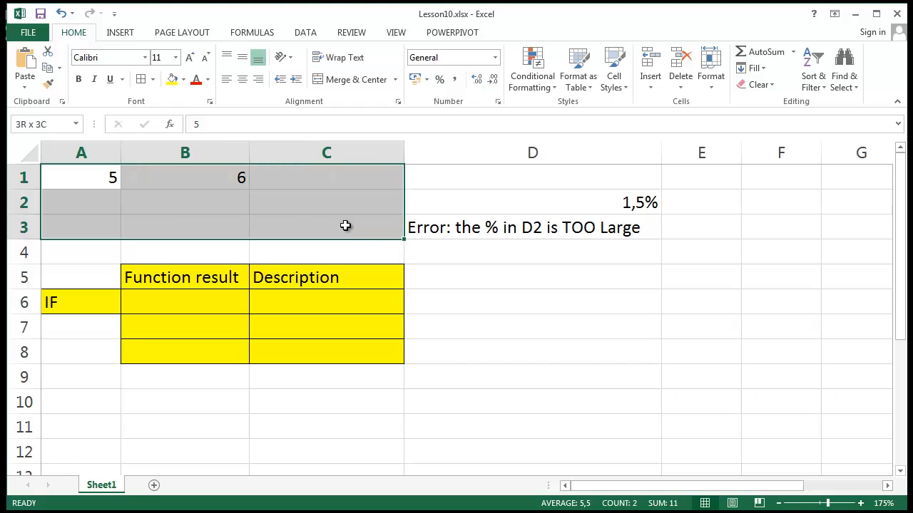
{"action": "left_click", "coordinate": [183, 80]}
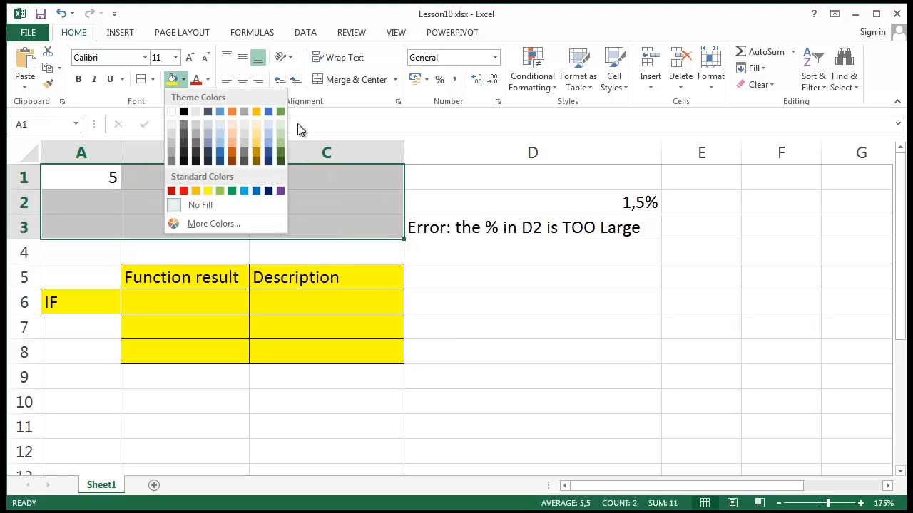
{"action": "left_click", "coordinate": [243, 191]}
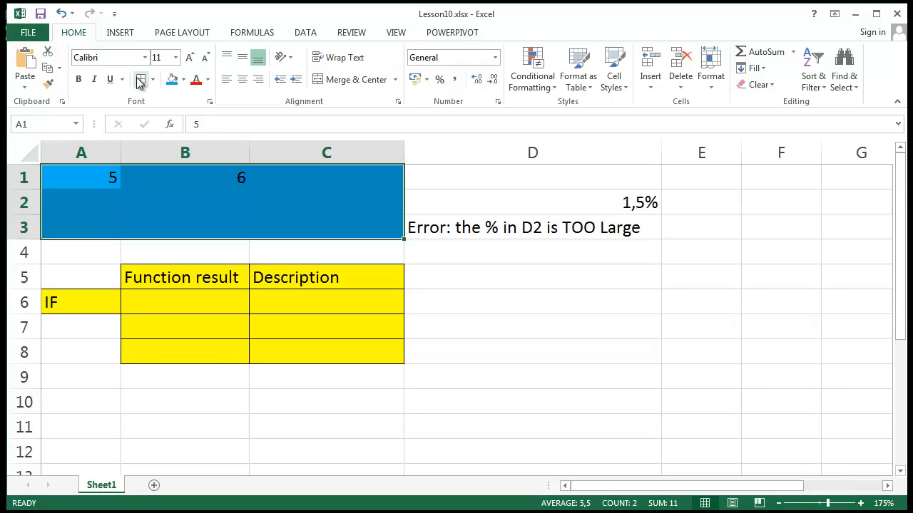
{"action": "left_click", "coordinate": [788, 471]}
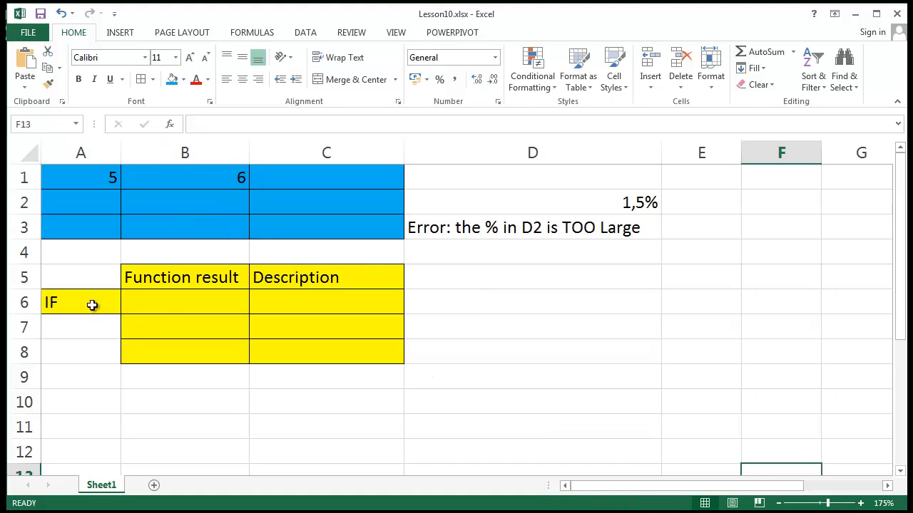
Step: Make the headings in B5:C5 and the IF label in A6 bold
{"action": "left_click_drag", "start_coordinate": [141, 277], "coordinate": [295, 271]}
{"action": "left_click", "coordinate": [59, 305], "text": "ctrl"}
{"action": "left_click", "coordinate": [81, 84]}
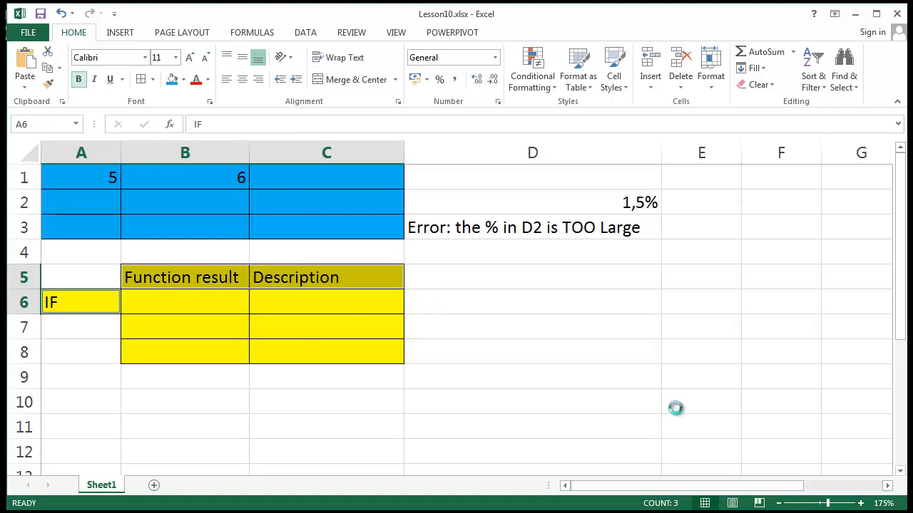
{"action": "left_click", "coordinate": [542, 357]}
{"action": "scroll", "coordinate": [532, 397], "scroll_direction": "down", "scroll_amount": 4}
{"action": "left_click", "coordinate": [532, 389]}
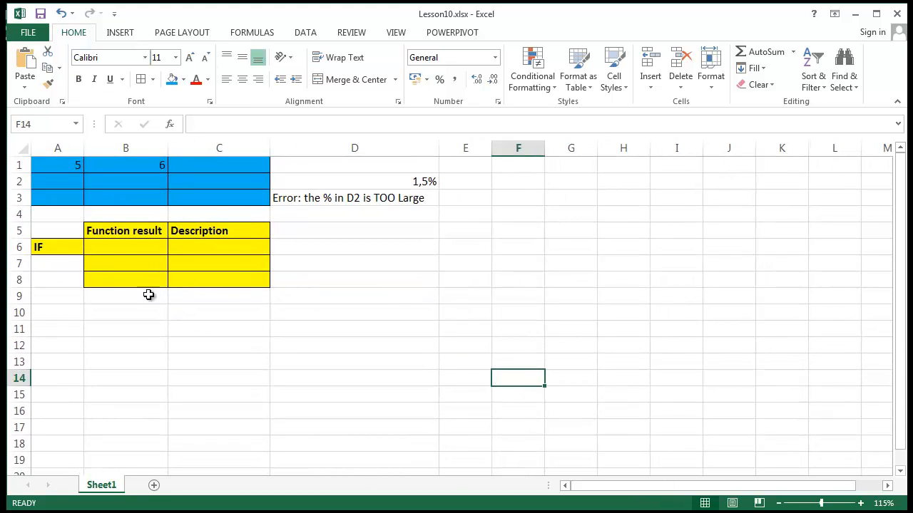
{"action": "left_click_drag", "start_coordinate": [157, 248], "coordinate": [217, 268]}
{"action": "left_click_drag", "start_coordinate": [234, 314], "coordinate": [236, 326]}
{"action": "left_click_drag", "start_coordinate": [136, 236], "coordinate": [108, 279]}
{"action": "left_click", "coordinate": [86, 319]}
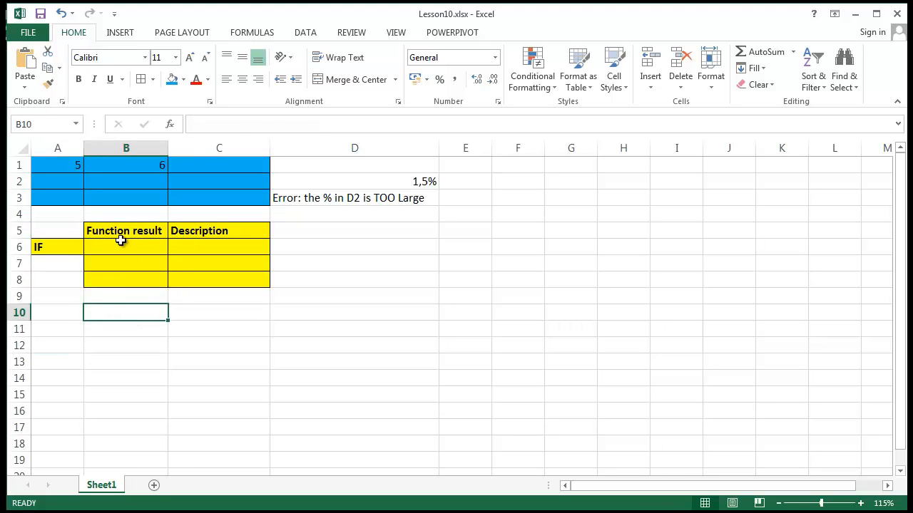
{"action": "left_click", "coordinate": [121, 246]}
{"action": "left_click", "coordinate": [116, 263]}
{"action": "left_click", "coordinate": [106, 282]}
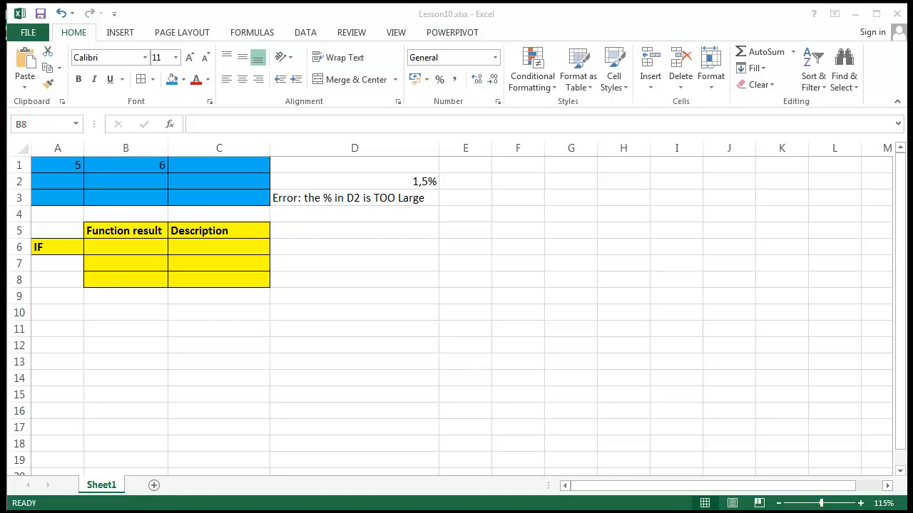
{"action": "left_click", "coordinate": [398, 281]}
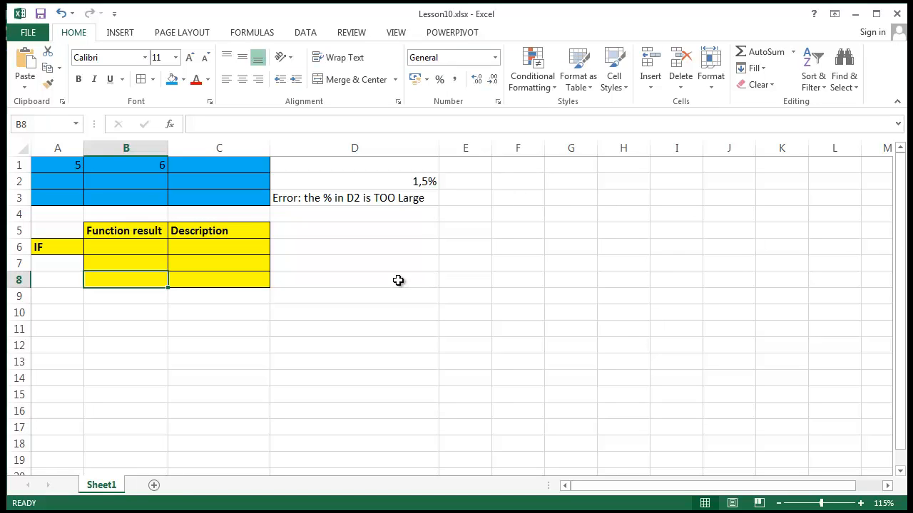
{"action": "left_click", "coordinate": [388, 234]}
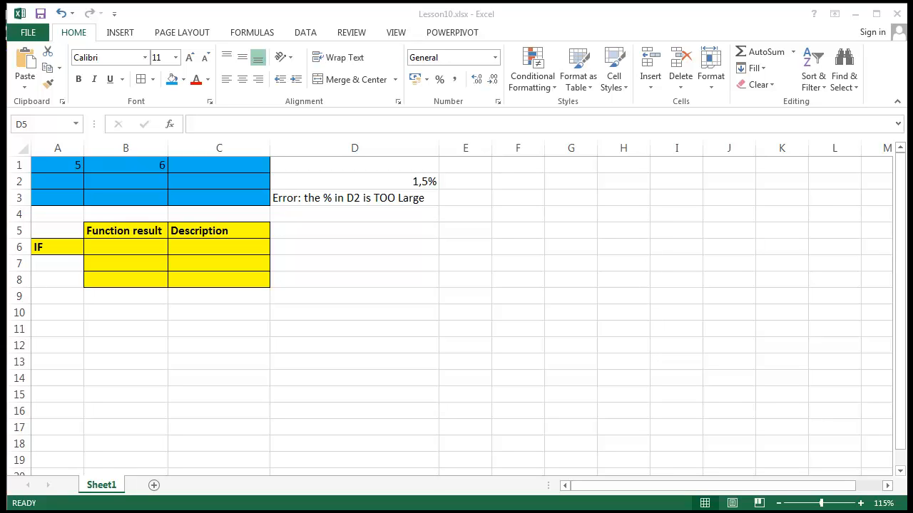
Step: Start an IF formula in D6 with the logical test restaurant=Italian
{"action": "left_click", "coordinate": [320, 403]}
{"action": "double_click", "coordinate": [380, 245]}
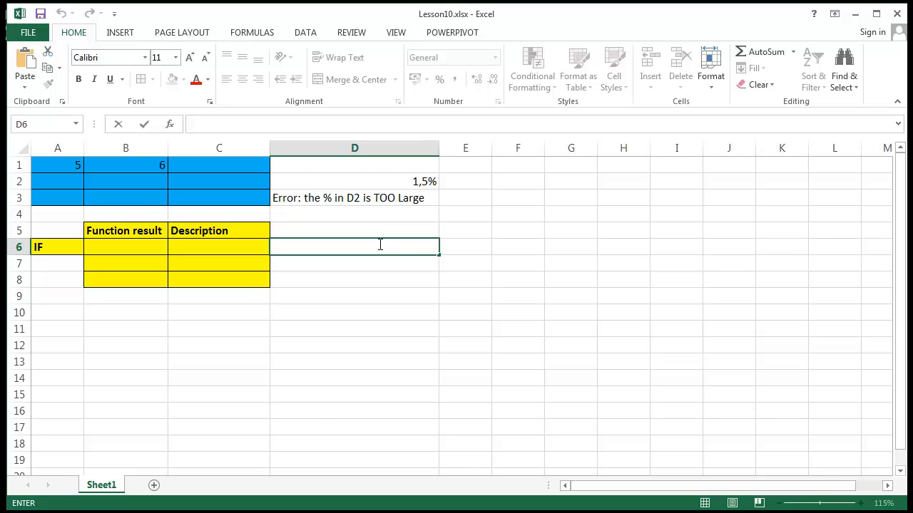
{"action": "type", "text": "="}
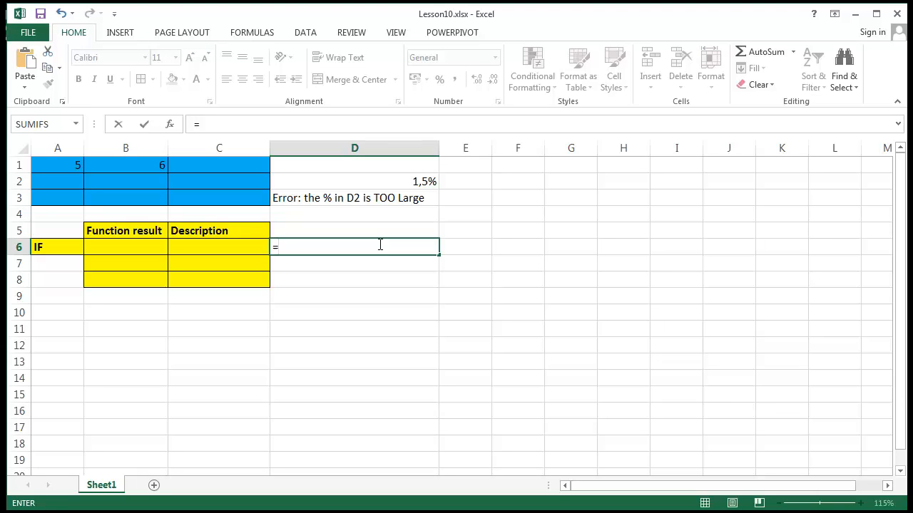
{"action": "type", "text": "IF("}
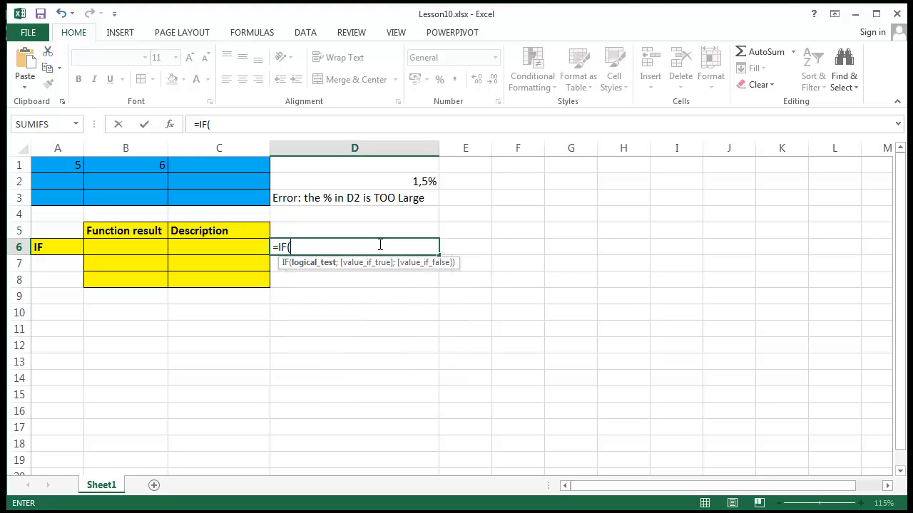
{"action": "type", "text": "restar"}
{"action": "key", "text": "BackSpace"}
{"action": "type", "text": "urant "}
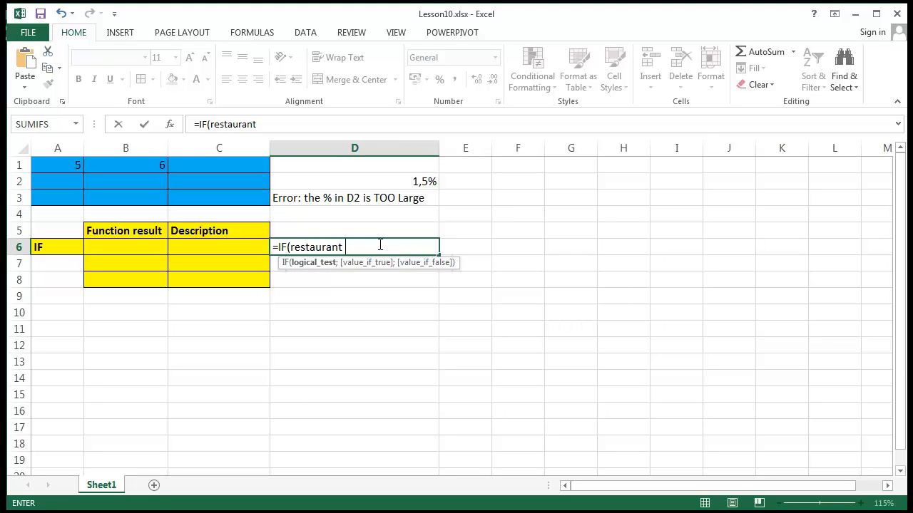
{"action": "type", "text": "=Italian;"}
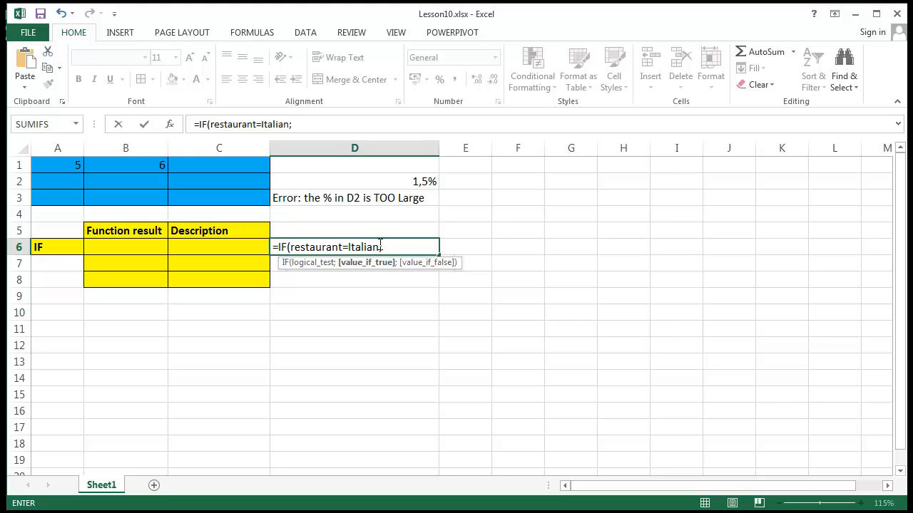
{"action": "type", "text": "IF"}
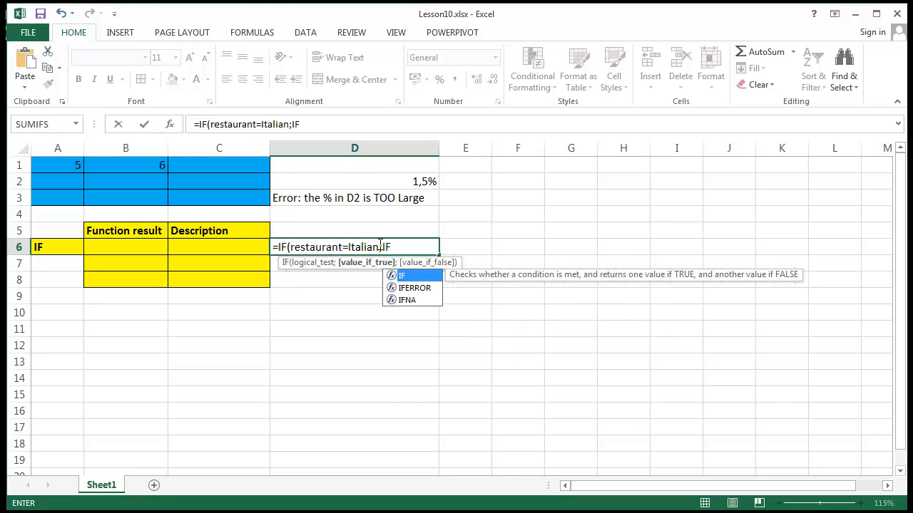
{"action": "type", "text": "("}
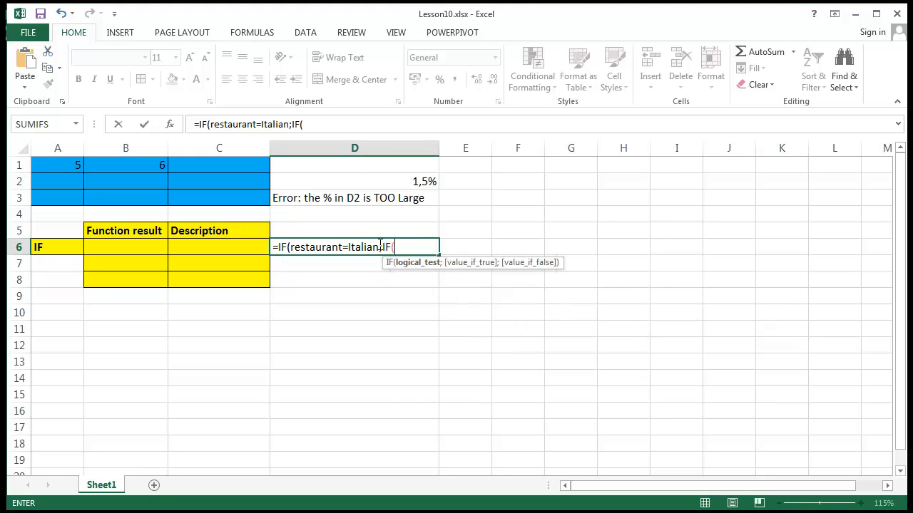
{"action": "type", "text": "Restaurant"}
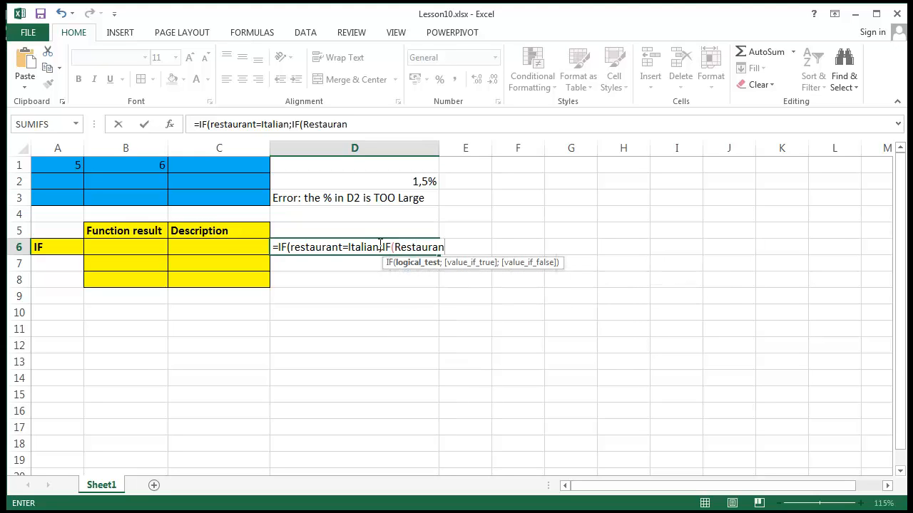
{"action": "type", "text": " ser"}
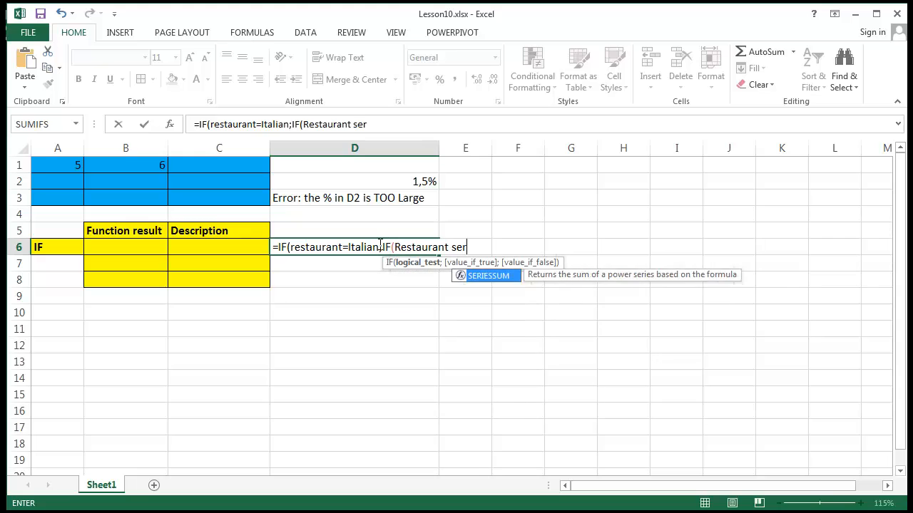
{"action": "type", "text": "ves "}
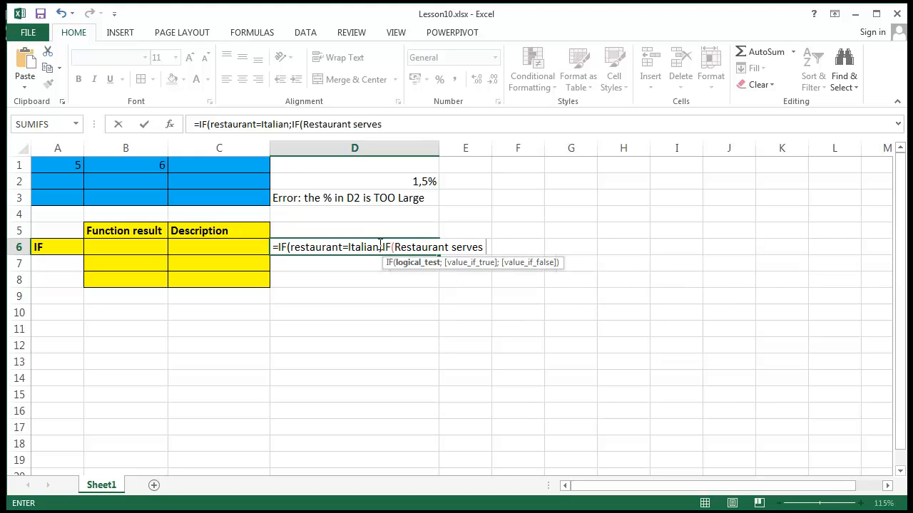
{"action": "type", "text": "manicotti"}
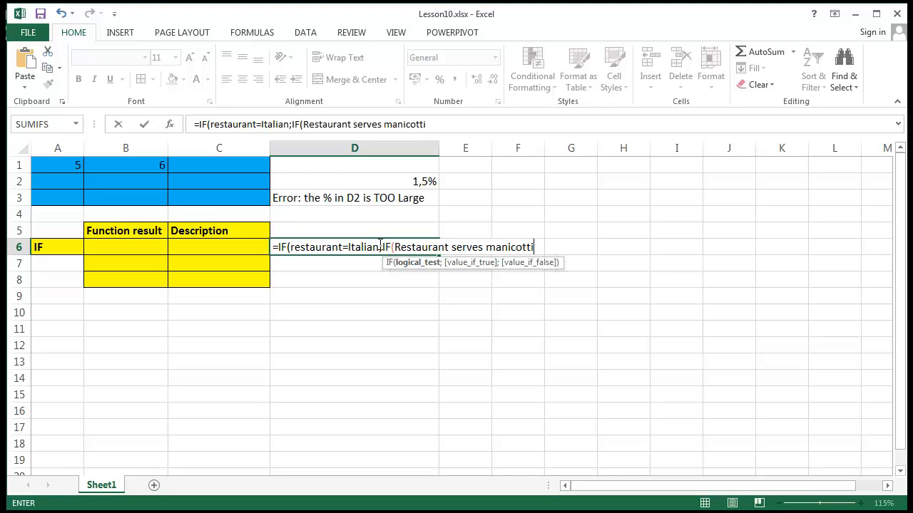
{"action": "type", "text": ";"}
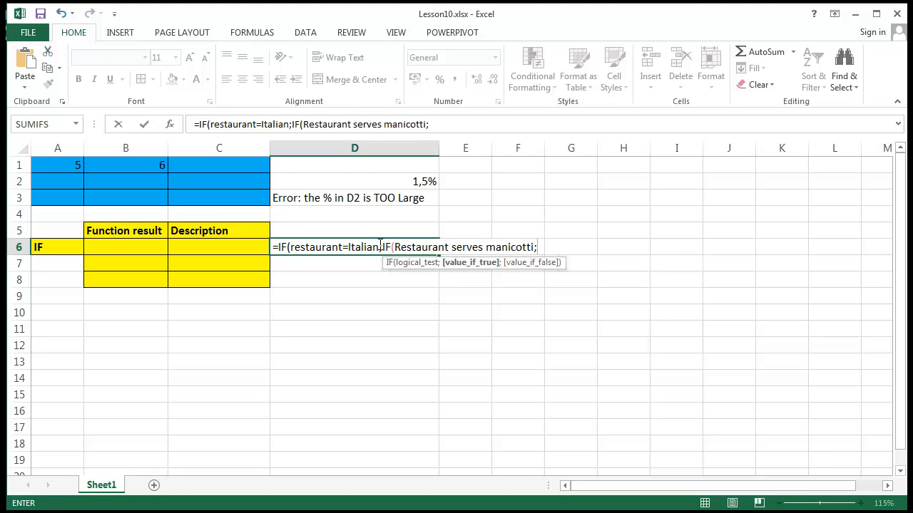
{"action": "type", "text": "\"Manicotti"}
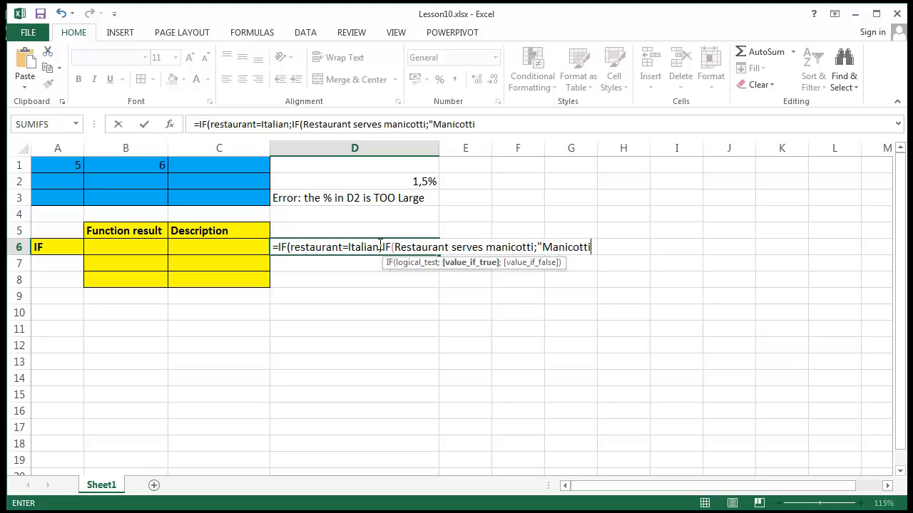
{"action": "type", "text": "\";"}
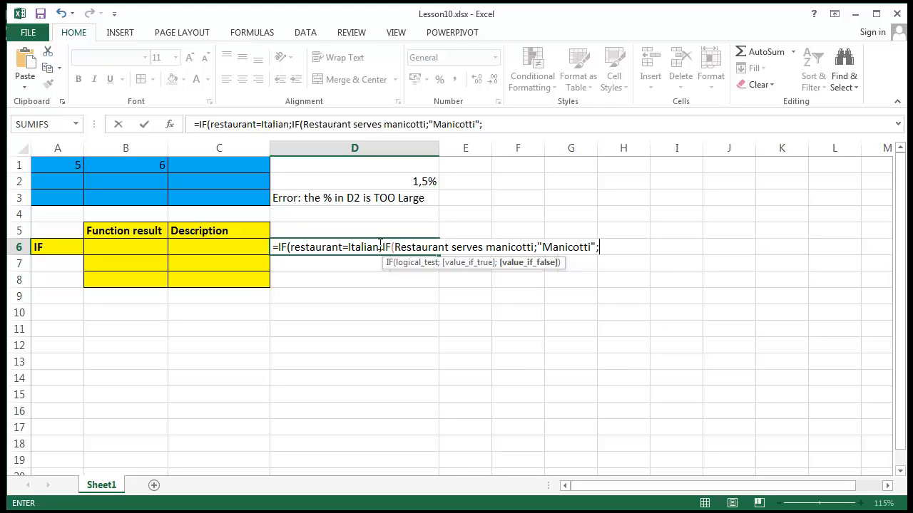
{"action": "type", "text": "\"Pizza\")"}
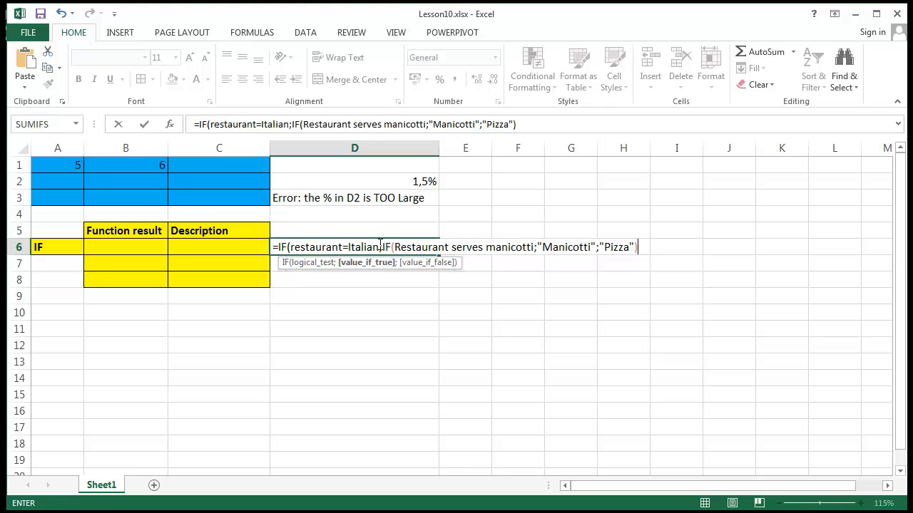
{"action": "type", "text": ";"}
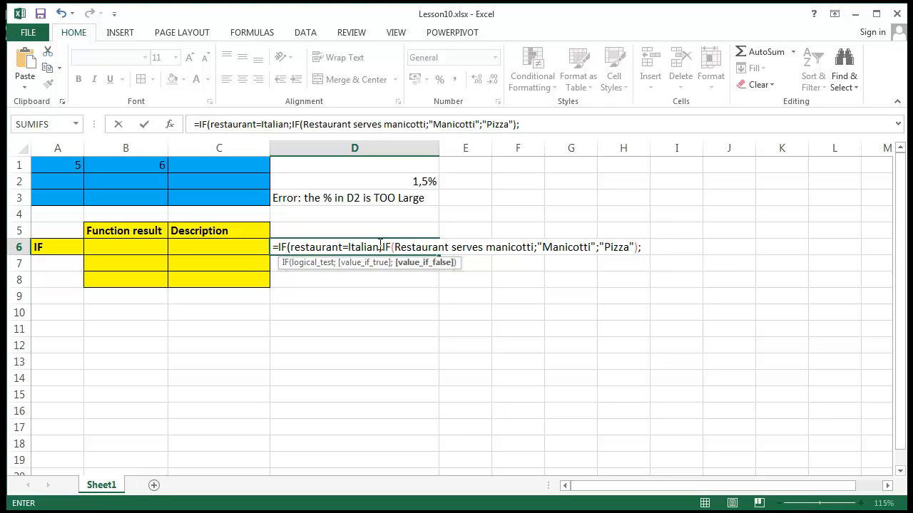
Step: Give the nested IF the results "Manicotti" and "Pizza", and complete the outer IF with " " as its false value
{"action": "type", "text": "\" \" )"}
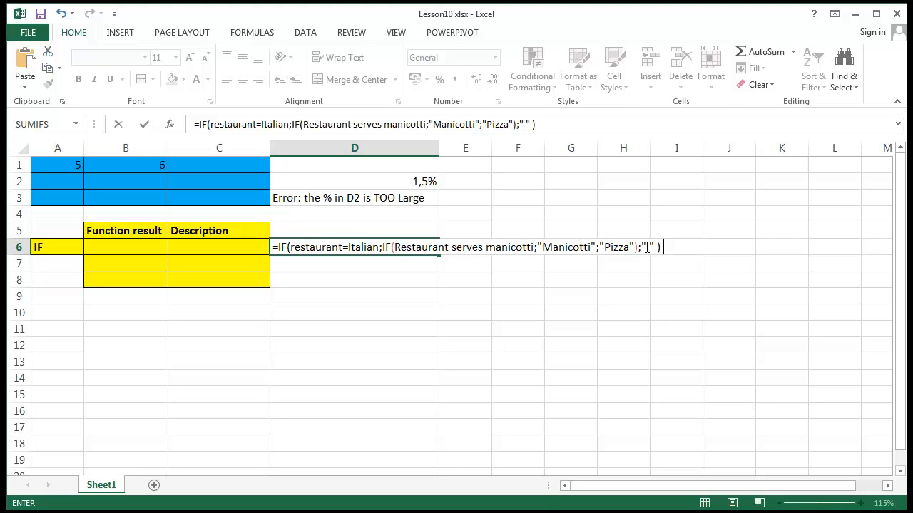
{"action": "key", "text": "Return"}
Step: Delete the nested IF formula from D6
{"action": "left_click", "coordinate": [409, 245]}
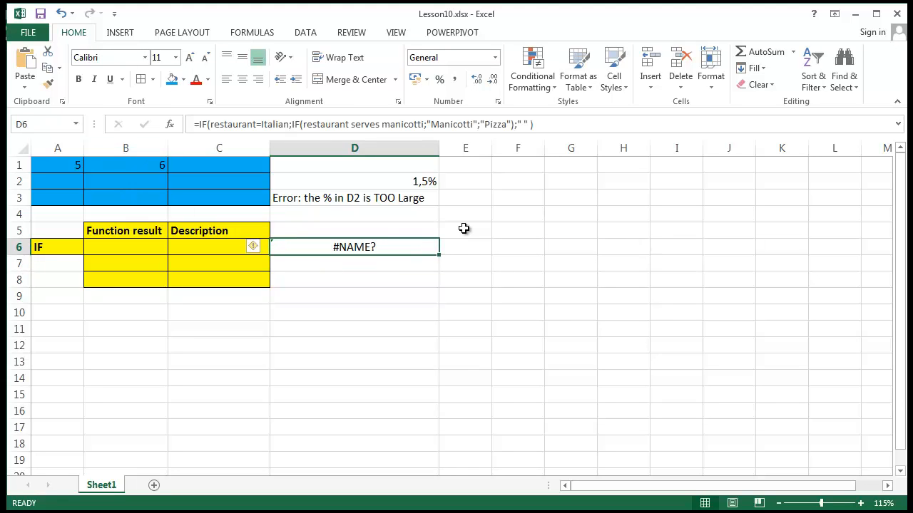
{"action": "key", "text": "Delete"}
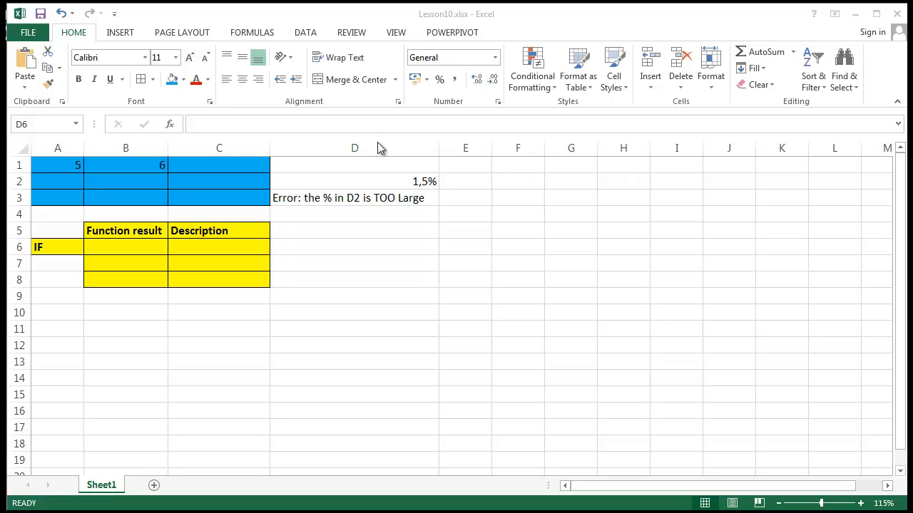
{"action": "left_click", "coordinate": [469, 302]}
Step: Start an IF formula in D7 with the logical test D5<D6
{"action": "left_click", "coordinate": [345, 260]}
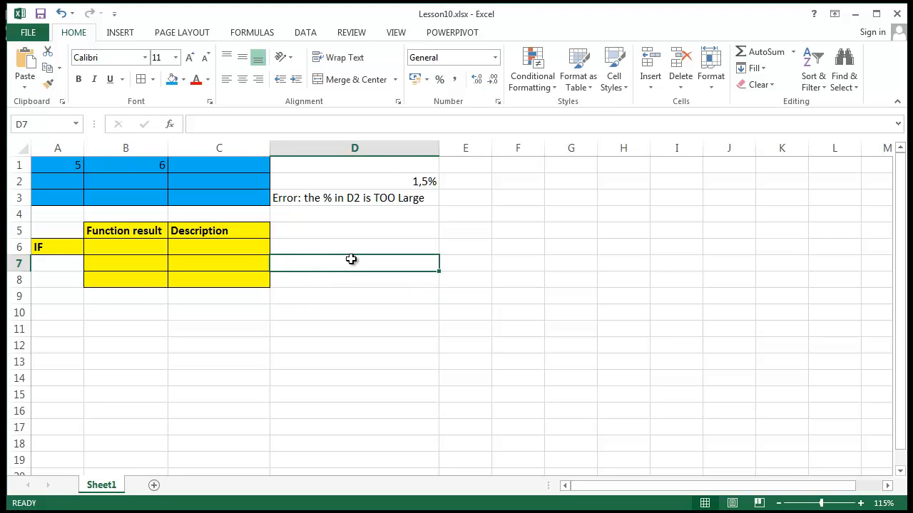
{"action": "type", "text": "="}
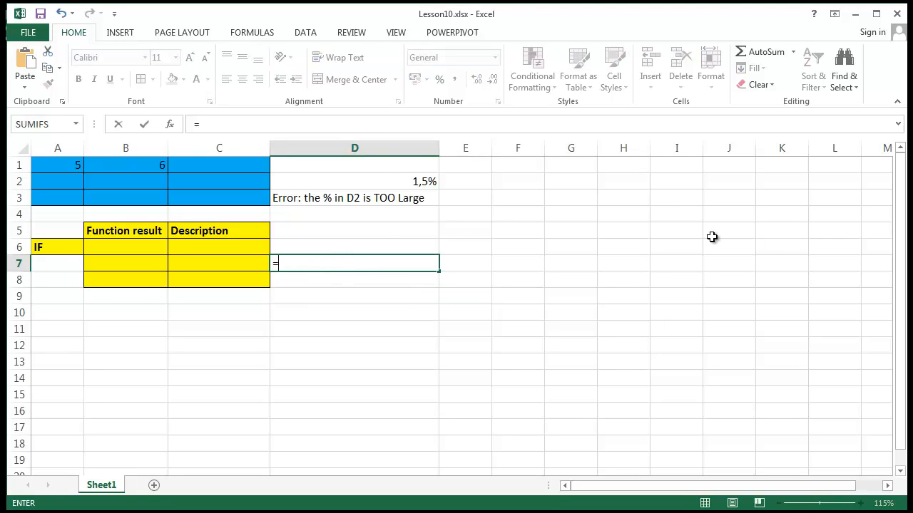
{"action": "type", "text": "if"}
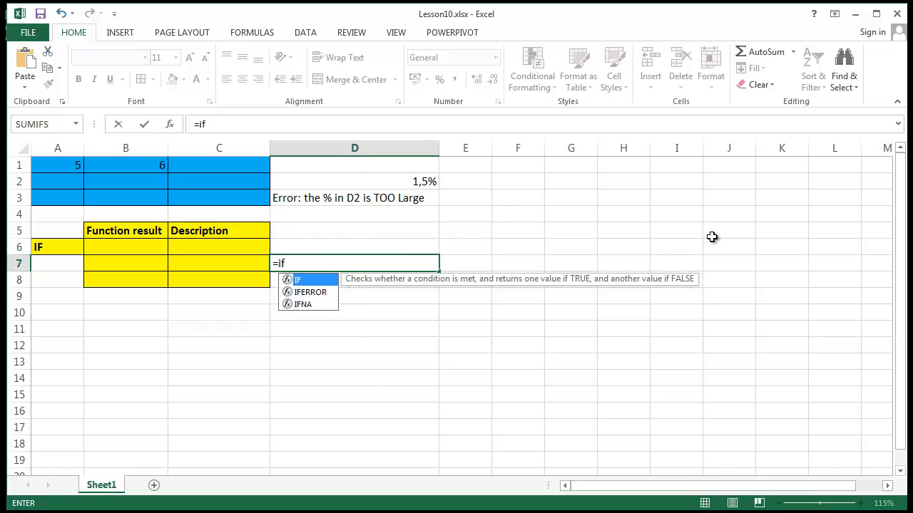
{"action": "type", "text": "("}
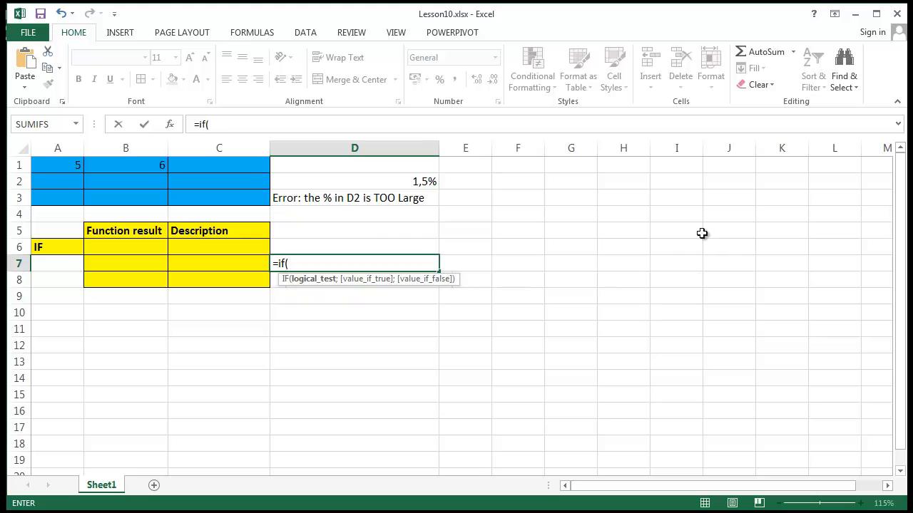
{"action": "left_click", "coordinate": [350, 230]}
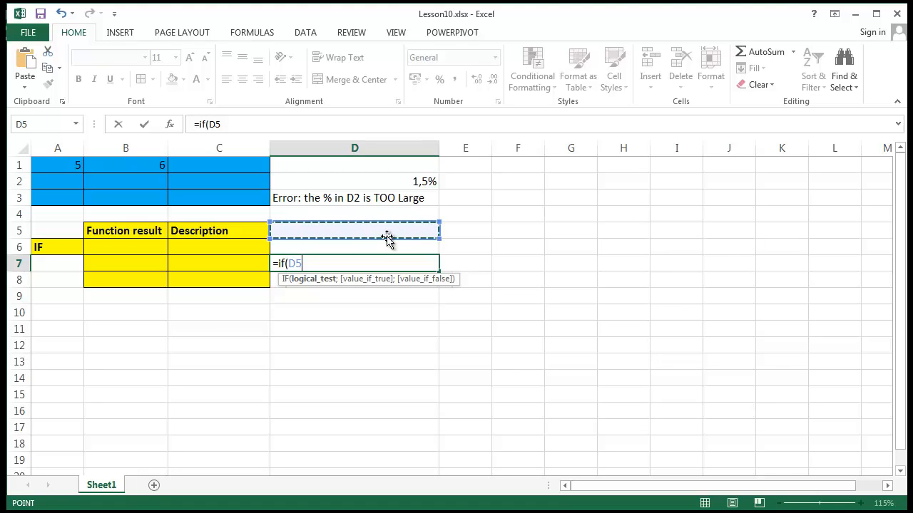
{"action": "type", "text": "<"}
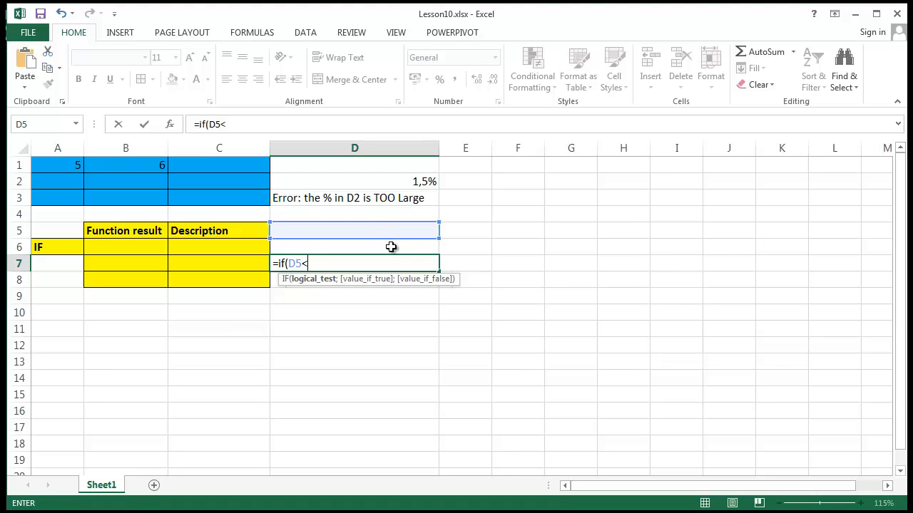
{"action": "left_click", "coordinate": [393, 247]}
{"action": "type", "text": ";"}
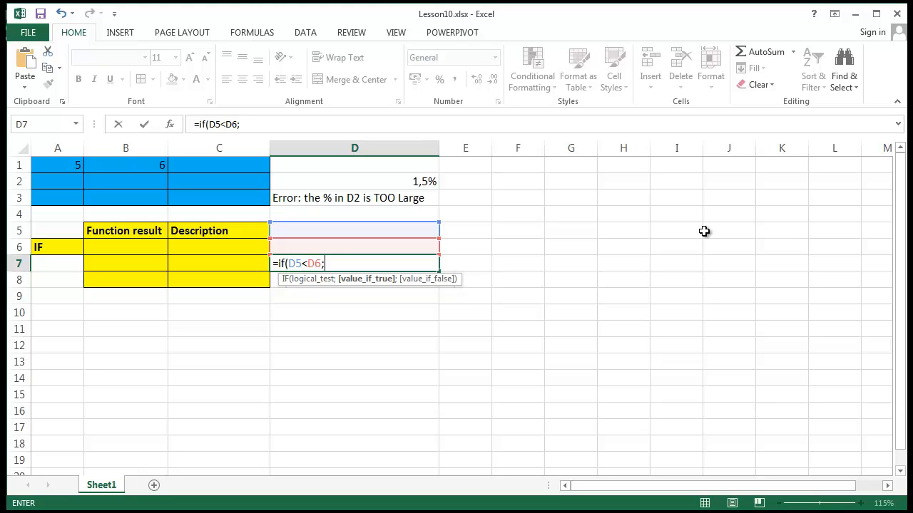
{"action": "type", "text": "if("}
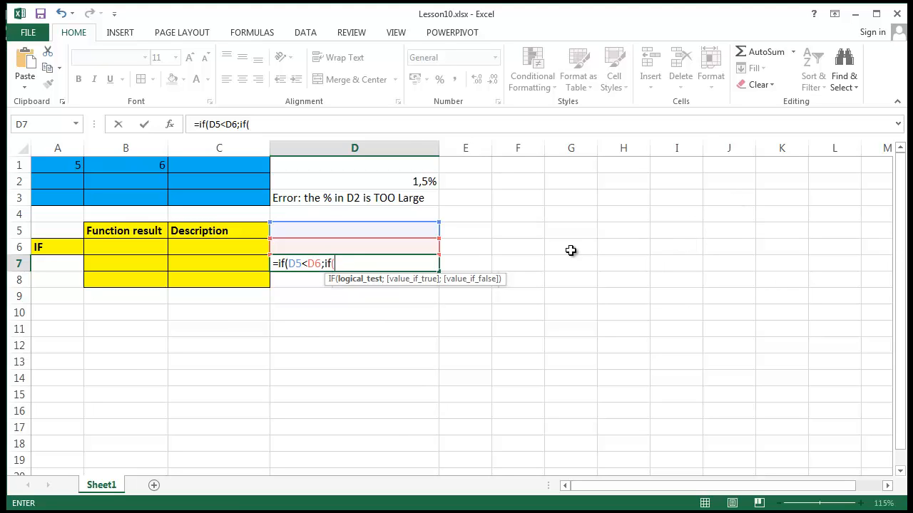
Step: Nest a second IF as the true value in D7's formula, with the logical test E5=E6
{"action": "left_click", "coordinate": [470, 231]}
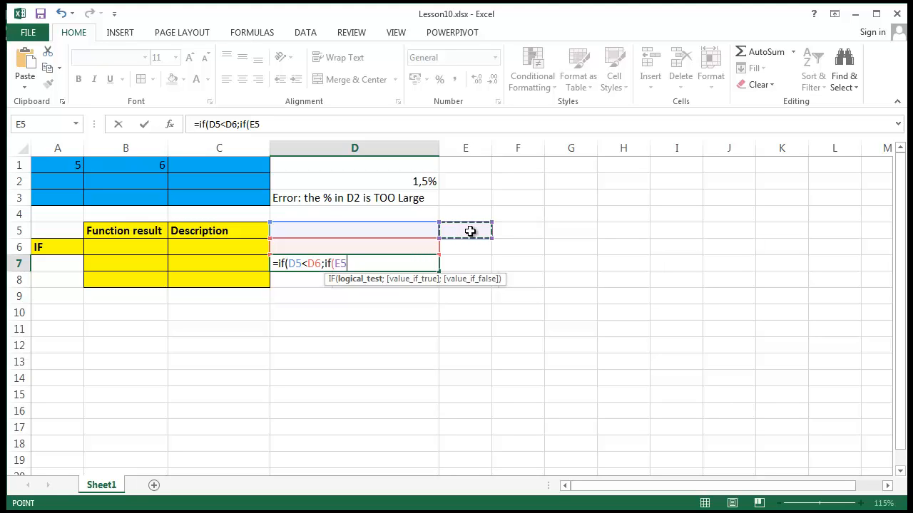
{"action": "type", "text": "="}
{"action": "left_click", "coordinate": [451, 244]}
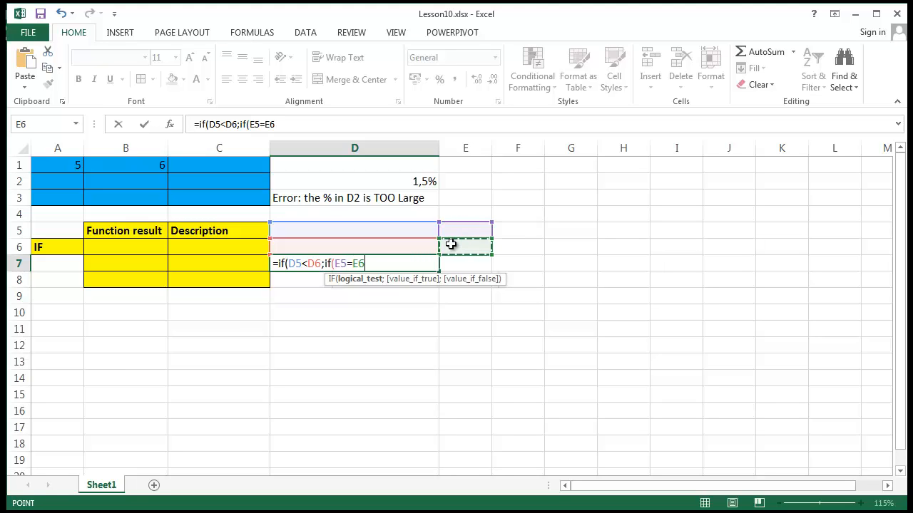
{"action": "type", "text": ";"}
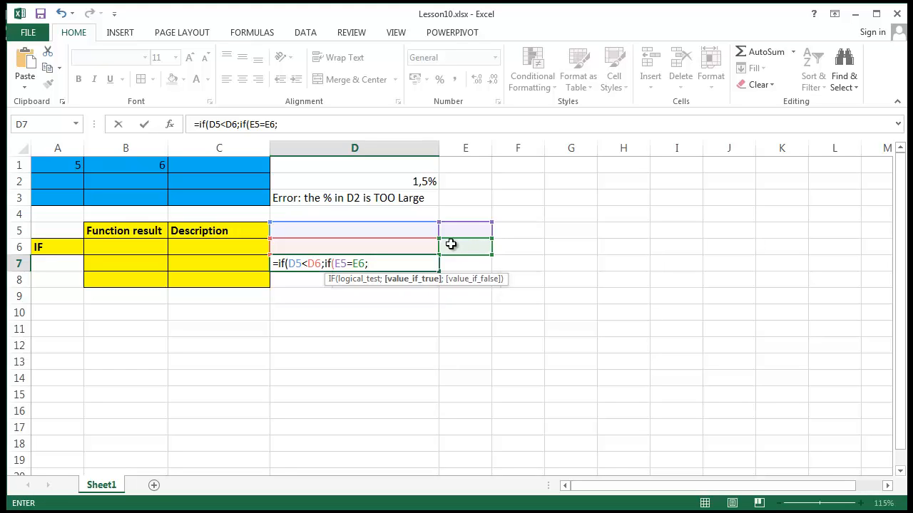
{"action": "type", "text": "\"GOOD\";"}
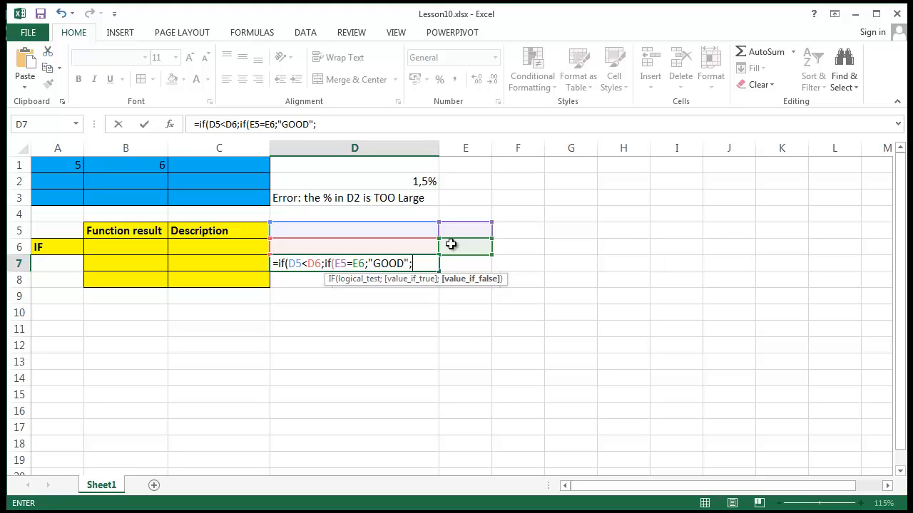
{"action": "type", "text": "\"BAD);"}
Step: Complete the outer IF in D7 with "FALSE" as its false value and accept Excel's proposed formula correction
{"action": "type", "text": "\""}
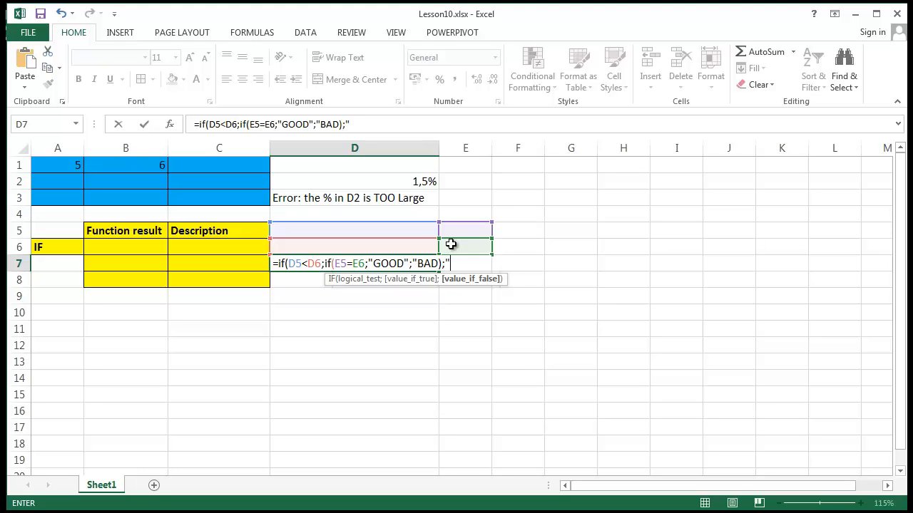
{"action": "type", "text": "FALS"}
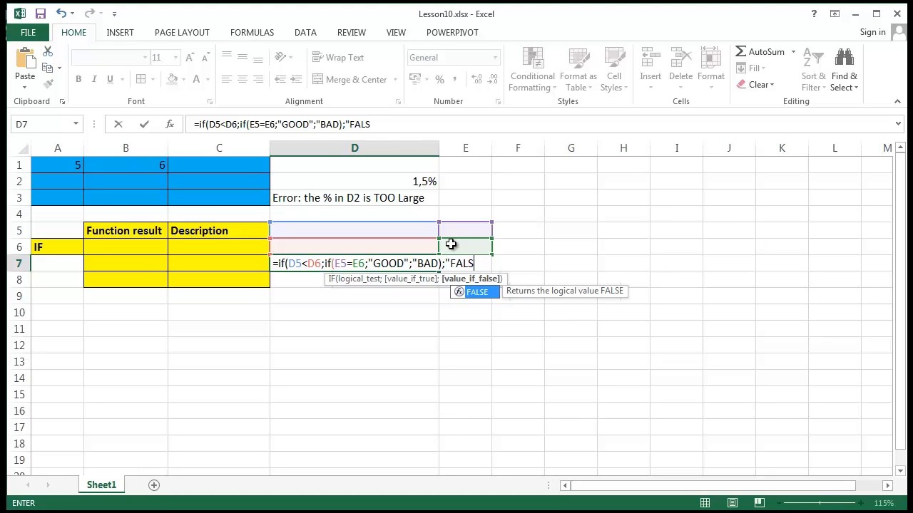
{"action": "type", "text": "E\""}
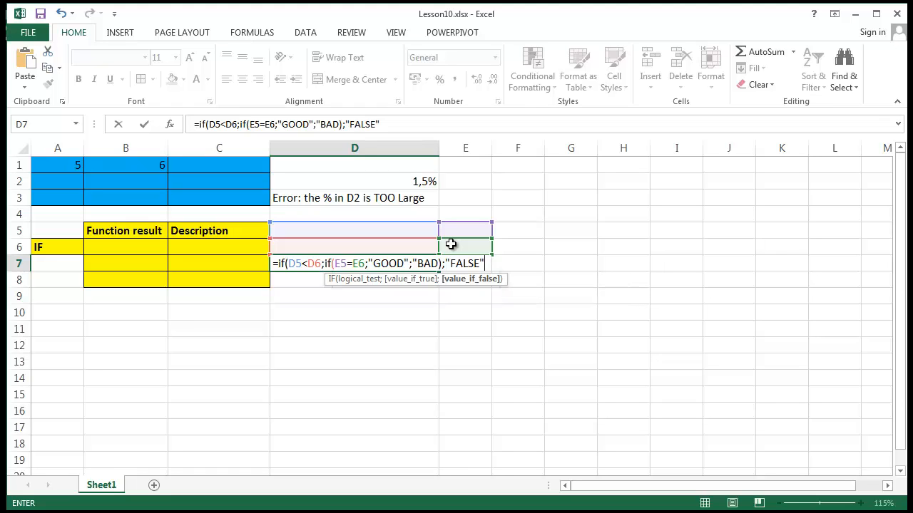
{"action": "type", "text": ")"}
{"action": "key", "text": "Return"}
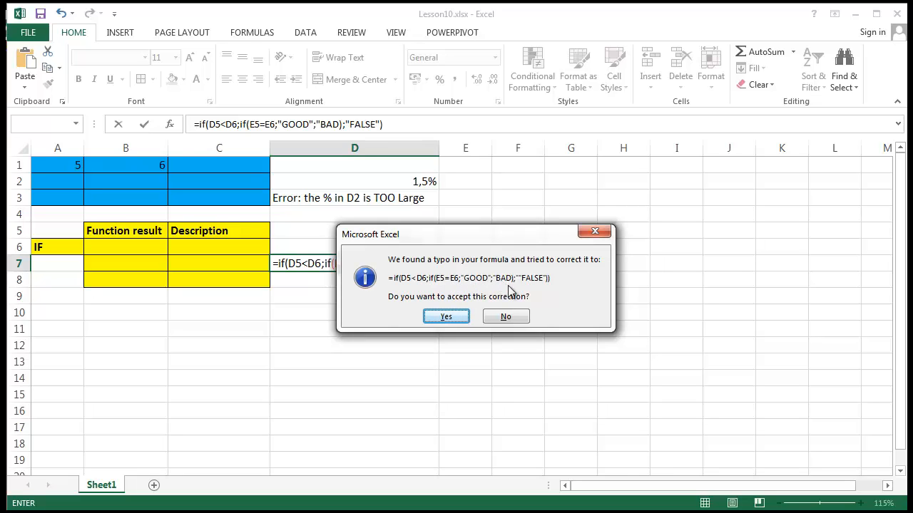
{"action": "left_click", "coordinate": [445, 316]}
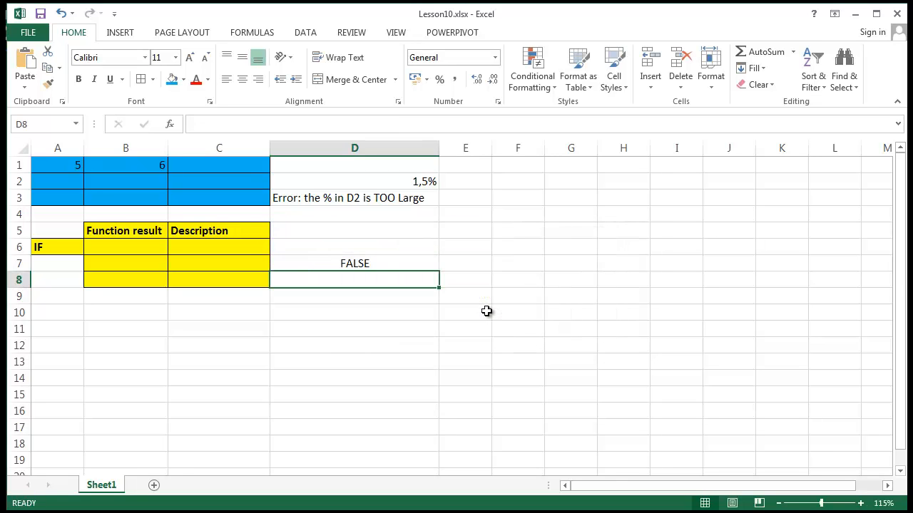
Step: Enter 5 in D5 and 6 in D6 as the values for the outer IF test
{"action": "left_click", "coordinate": [503, 324]}
{"action": "left_click", "coordinate": [413, 258]}
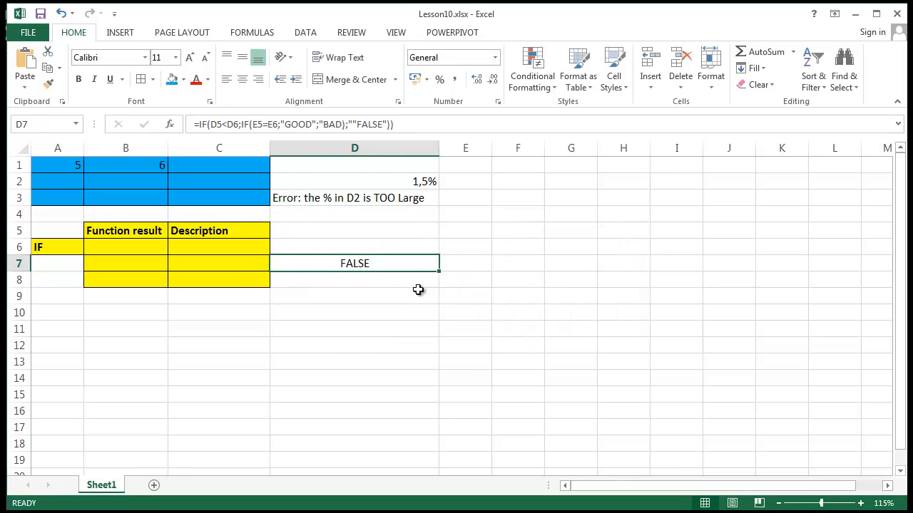
{"action": "left_click", "coordinate": [364, 234]}
{"action": "type", "text": "5"}
{"action": "key", "text": "Return"}
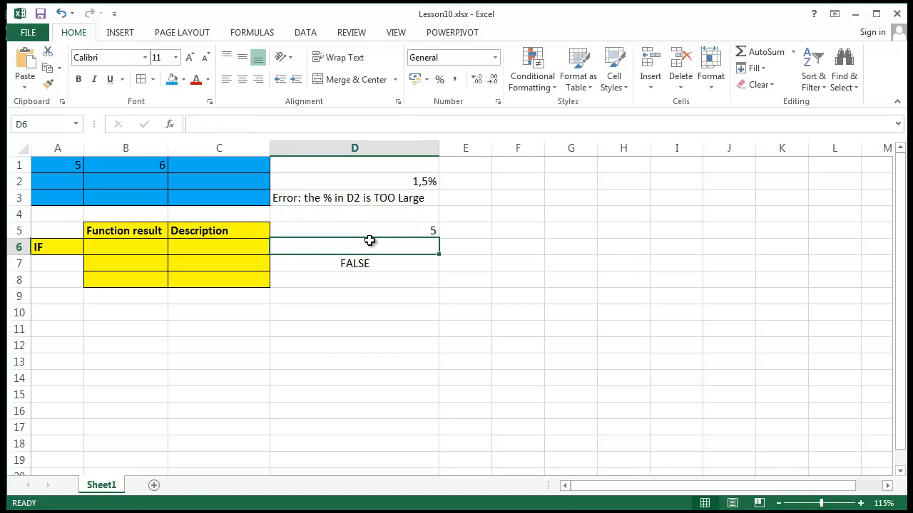
{"action": "type", "text": "6"}
{"action": "key", "text": "Return"}
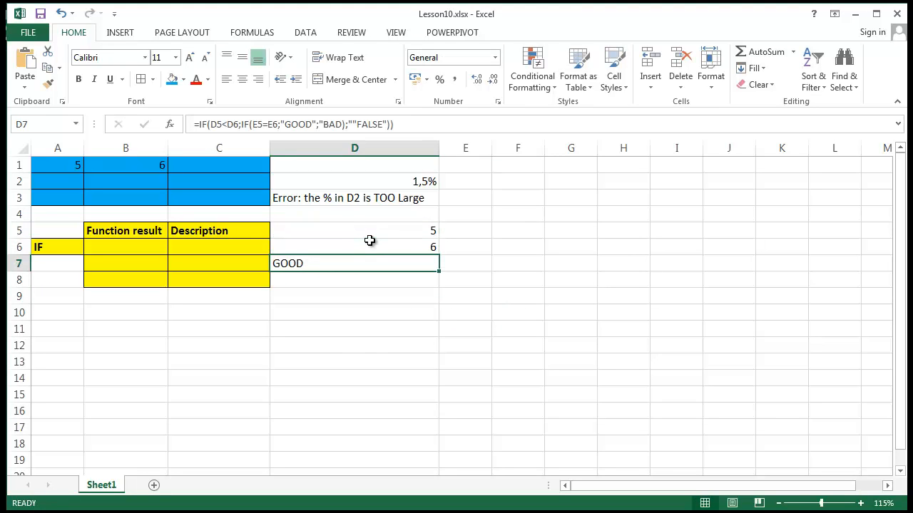
Step: Enter 1 in E5 and 2 in E6 as the values for the nested IF test
{"action": "left_click", "coordinate": [605, 318]}
{"action": "left_click", "coordinate": [407, 264]}
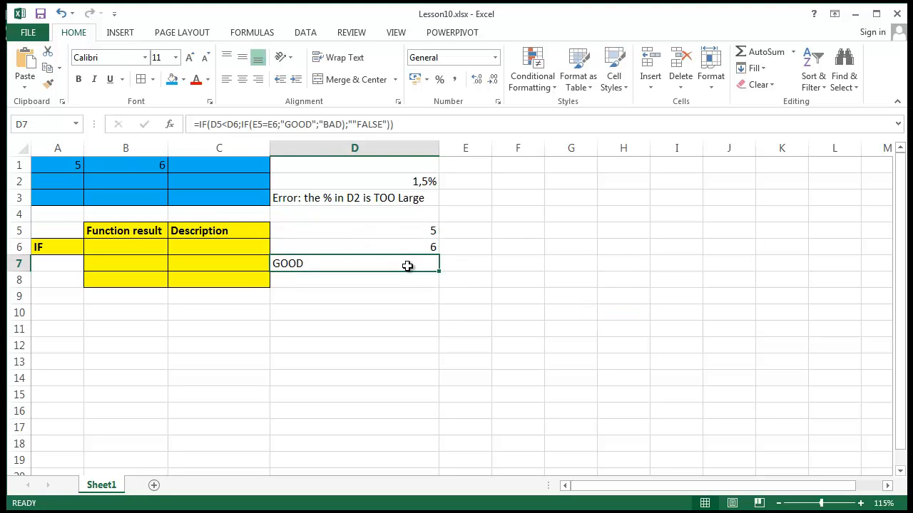
{"action": "left_click", "coordinate": [465, 232]}
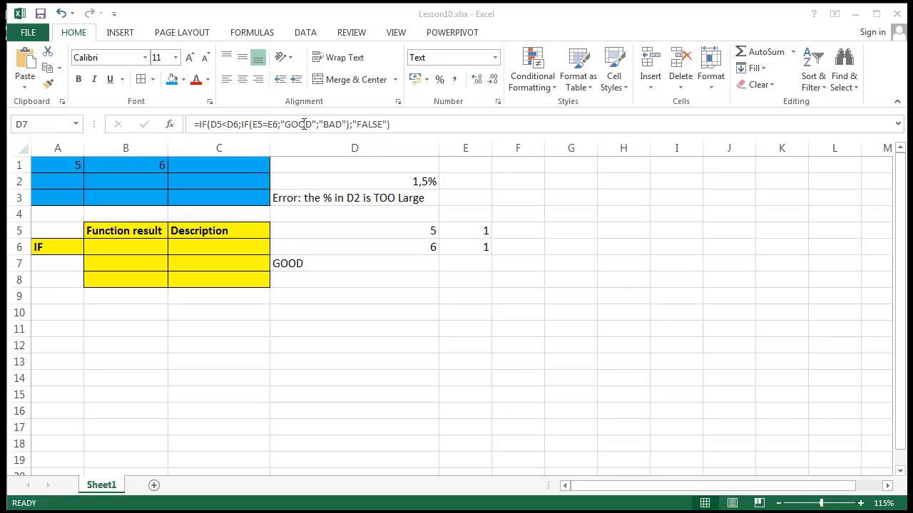
{"action": "left_click", "coordinate": [460, 248]}
{"action": "type", "text": "2"}
{"action": "key", "text": "Return"}
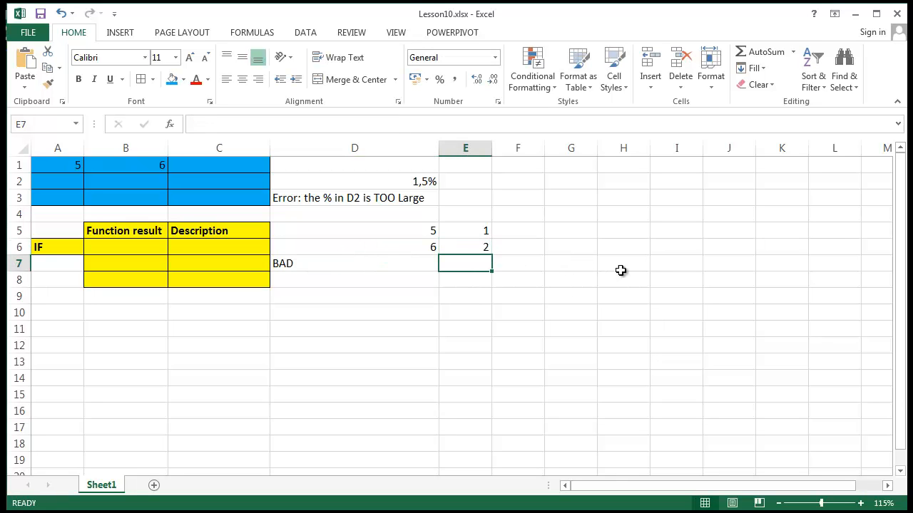
Step: Change the value in E6 to 1 so that it equals E5
{"action": "left_click", "coordinate": [490, 247]}
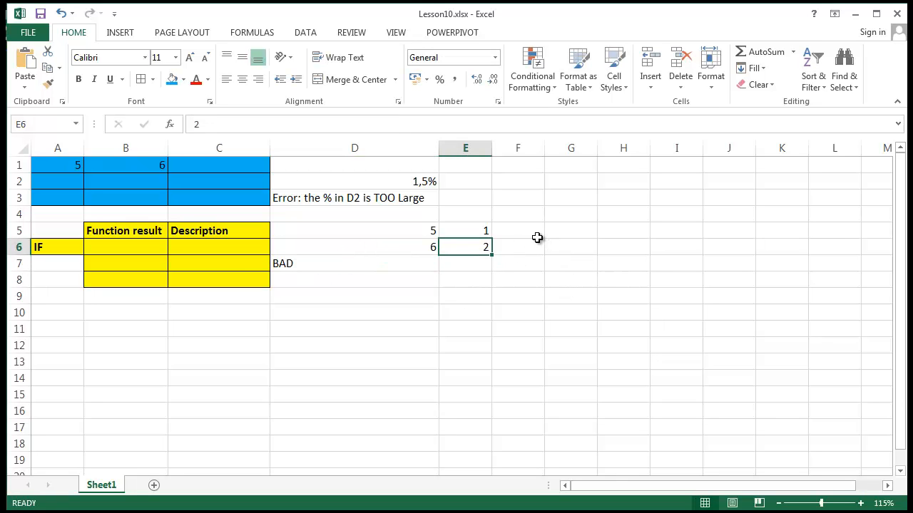
{"action": "type", "text": "1"}
{"action": "key", "text": "Return"}
Step: Change the value in D5 to 7 so that the outer IF test D5<D6 is not met
{"action": "left_click_drag", "start_coordinate": [371, 232], "coordinate": [371, 247]}
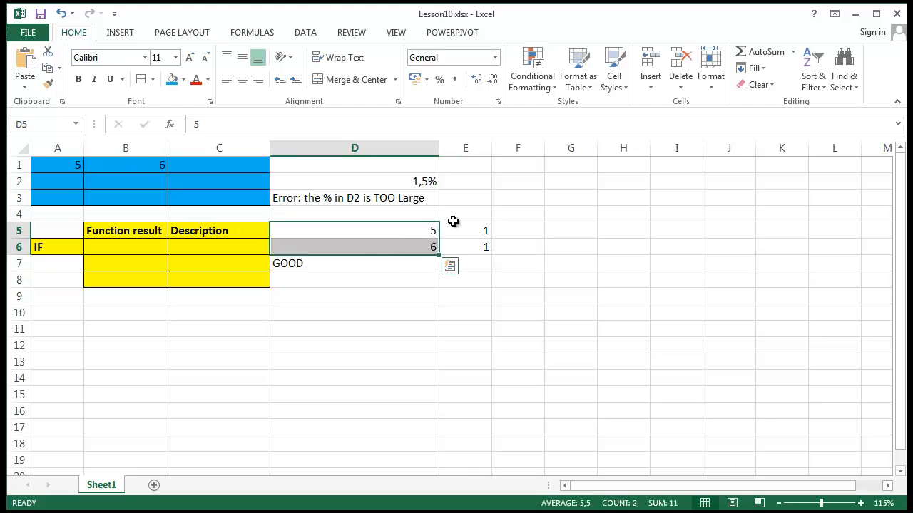
{"action": "left_click", "coordinate": [433, 237]}
{"action": "type", "text": "7"}
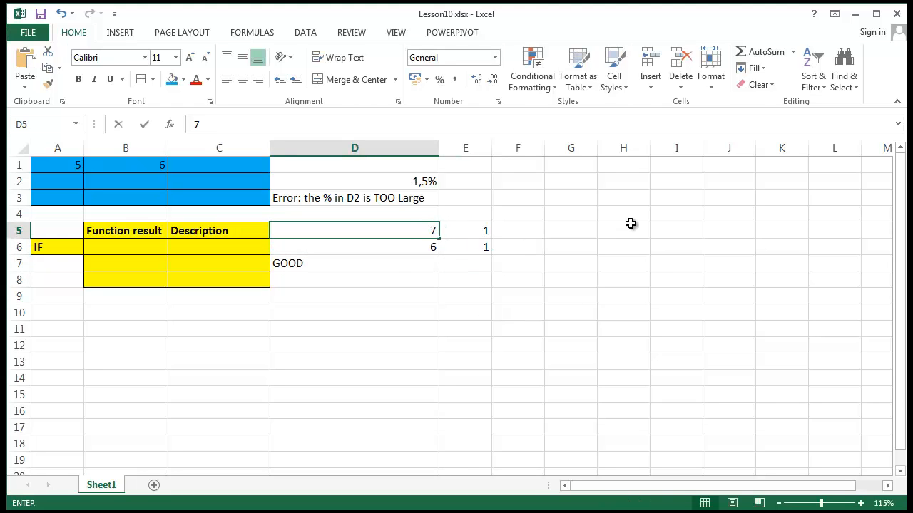
{"action": "key", "text": "Return"}
Step: Examine the nested IF and the outer false value in D7's formula
{"action": "left_click", "coordinate": [399, 265]}
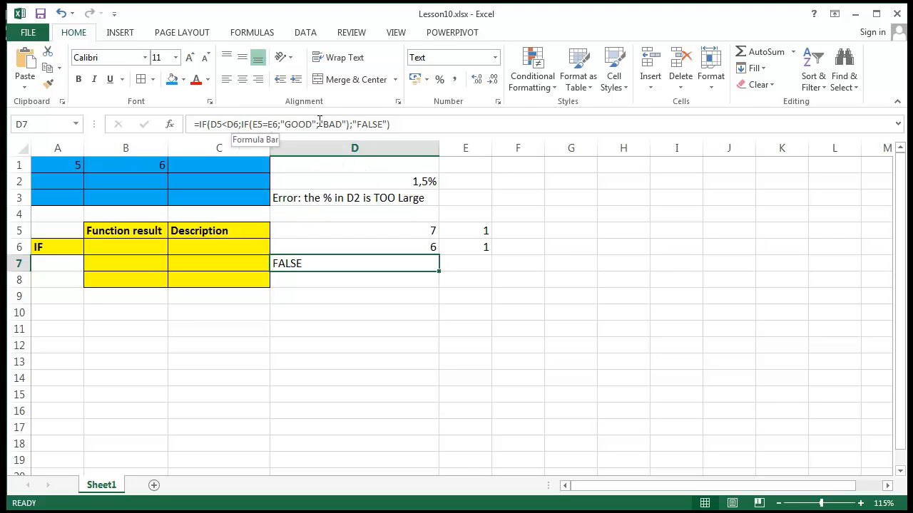
{"action": "left_click", "coordinate": [352, 121]}
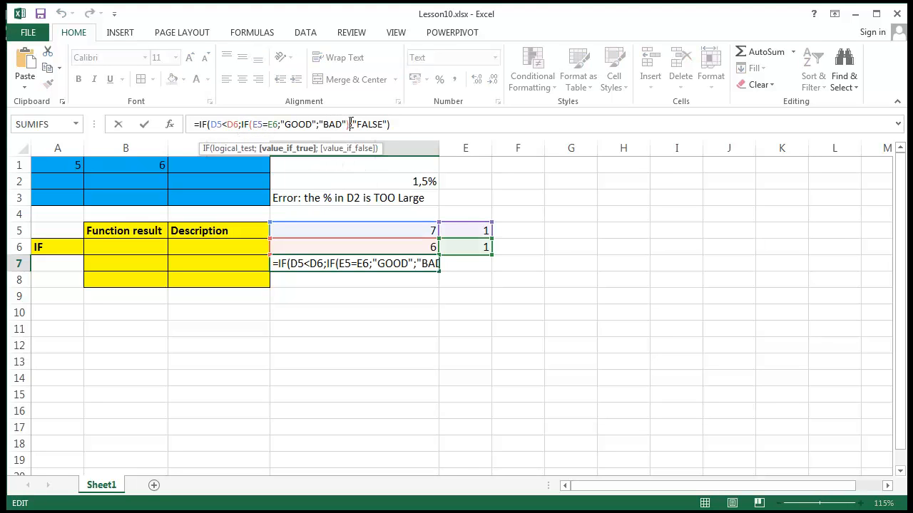
{"action": "left_click_drag", "start_coordinate": [349, 124], "coordinate": [243, 131]}
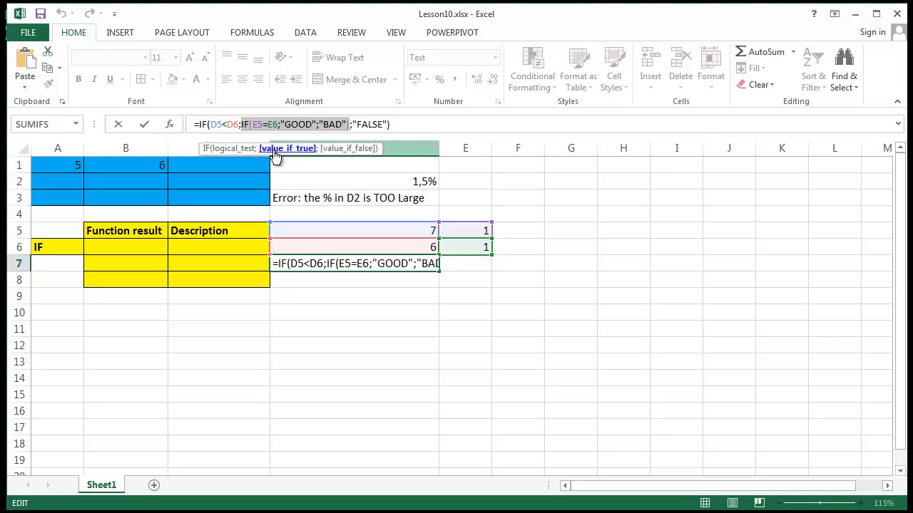
{"action": "left_click", "coordinate": [374, 124]}
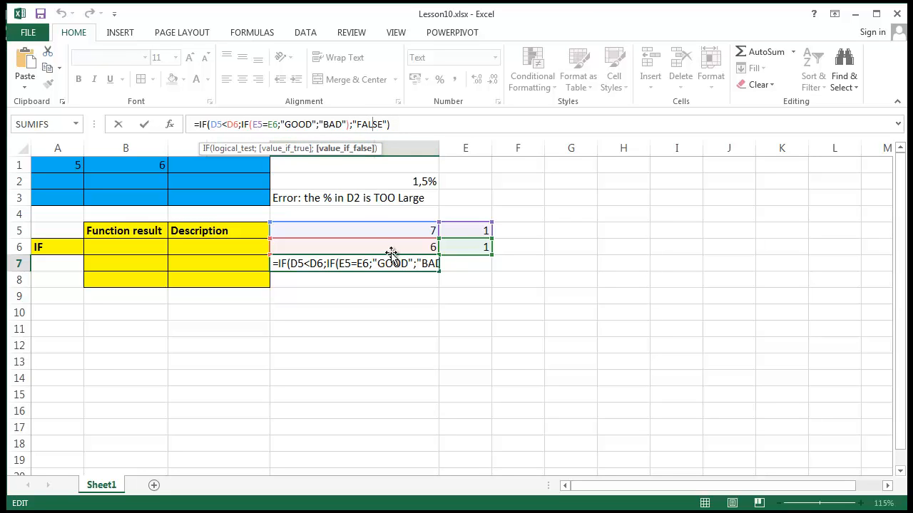